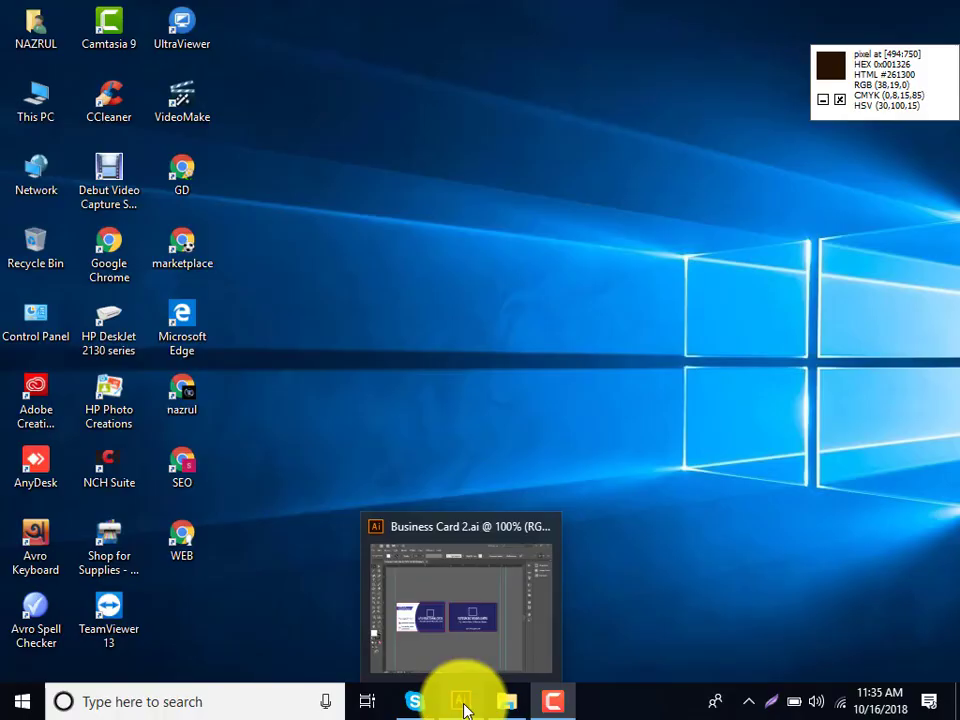
Restore the Illustrator window showing the two-sided Business Card 2.ai reference design
click(463, 708)
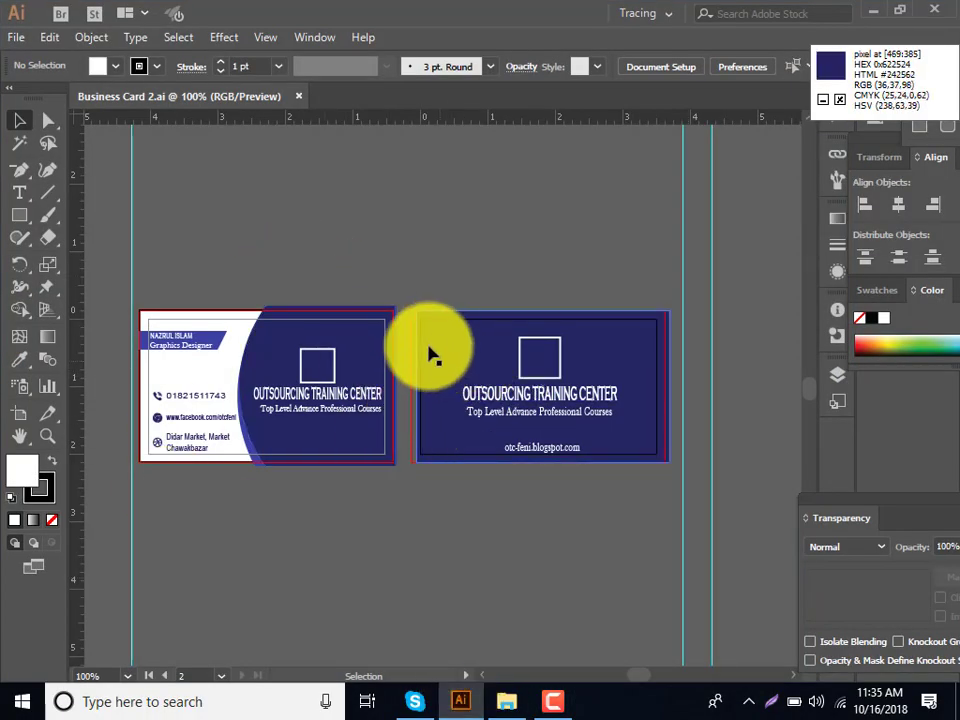
Create 'Business card' with two 3.5 × 2 in CMYK artboards and 0.125 in bleed
click(16, 37)
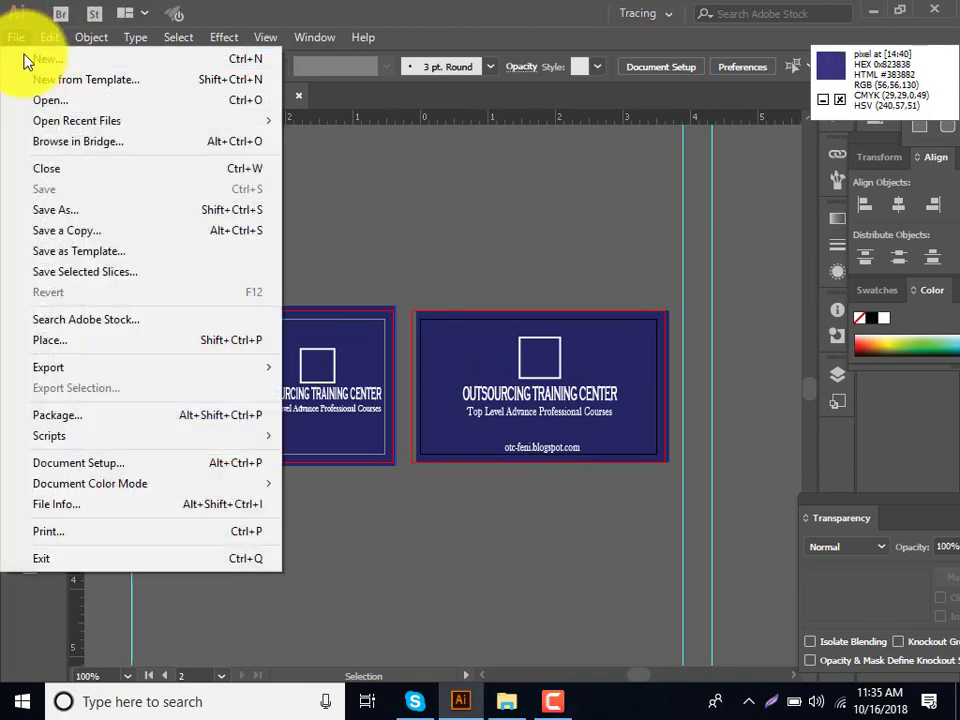
key(Escape)
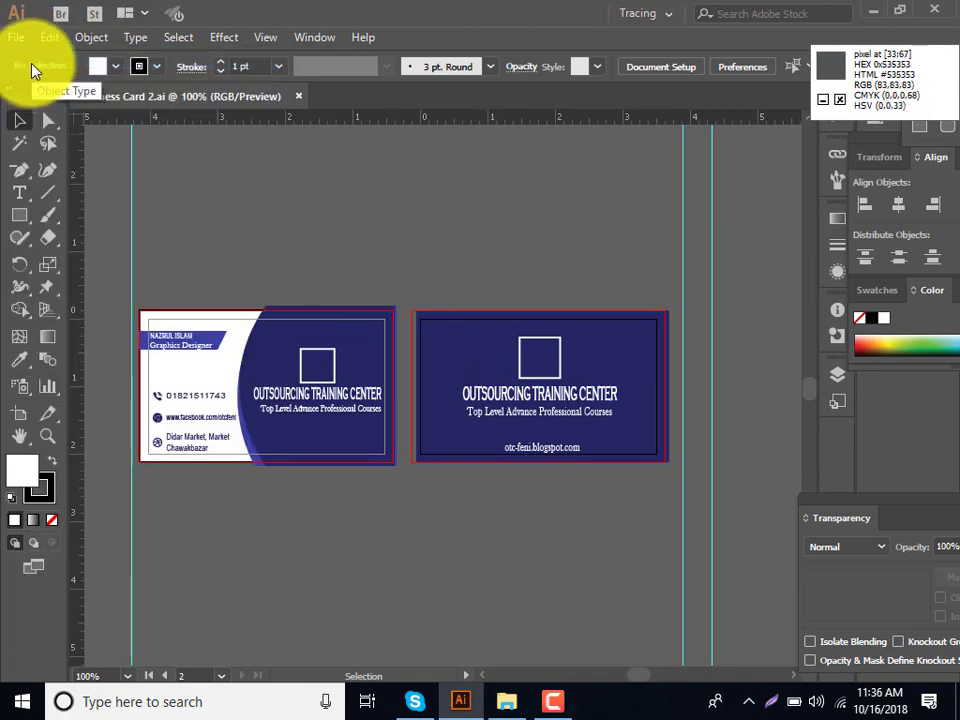
key(ctrl+n)
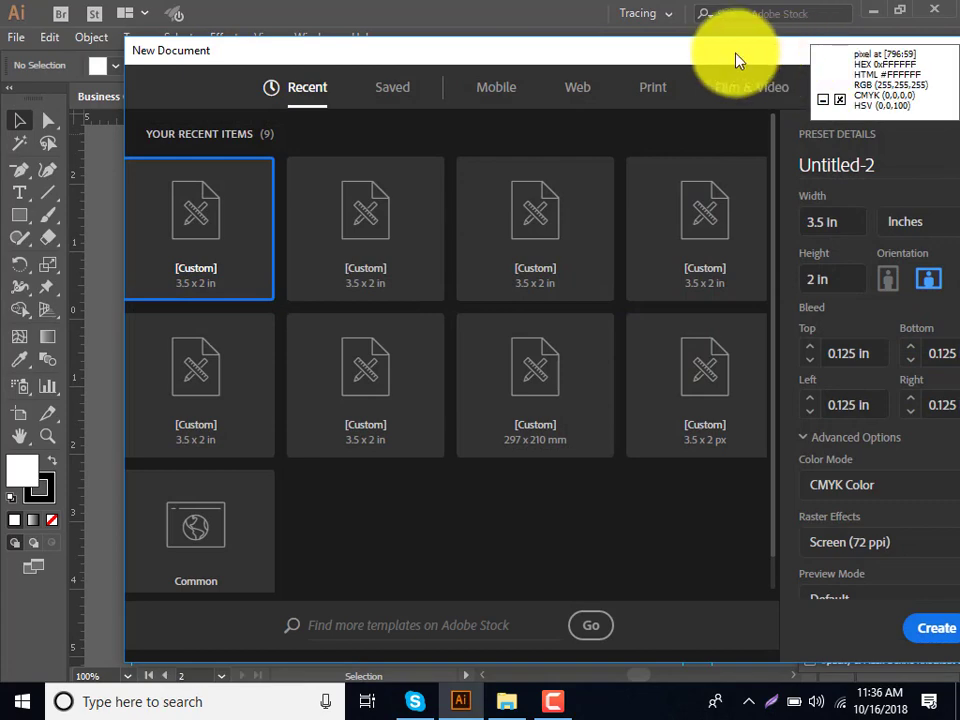
mouse_move(735, 52)
mouse_down()
mouse_move(533, 57)
mouse_move(613, 50)
mouse_up()
text(Business card)
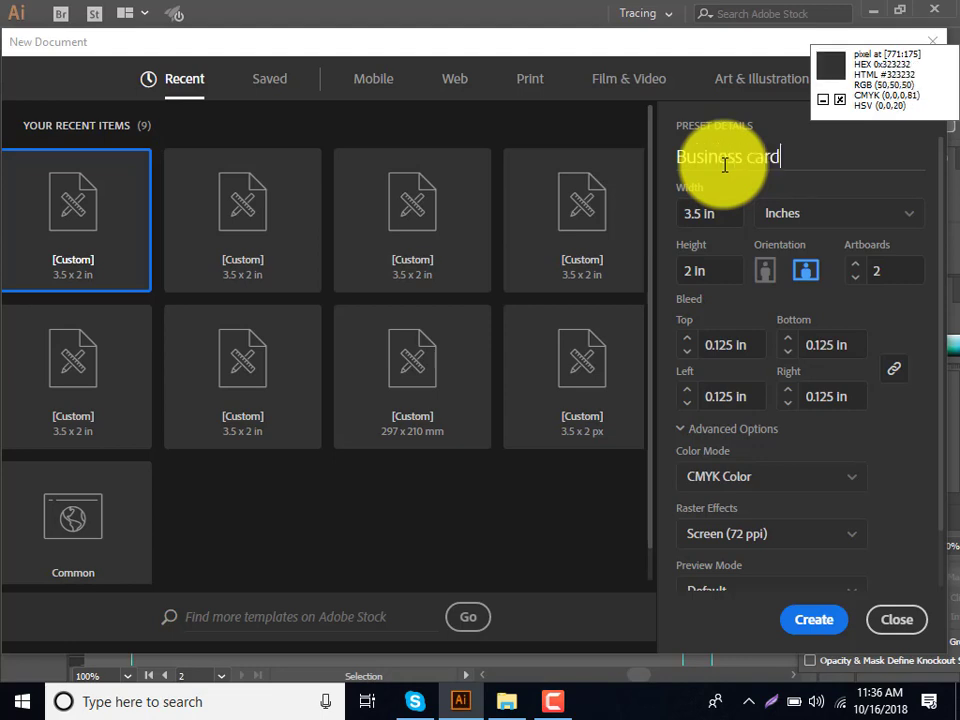
key(Tab)
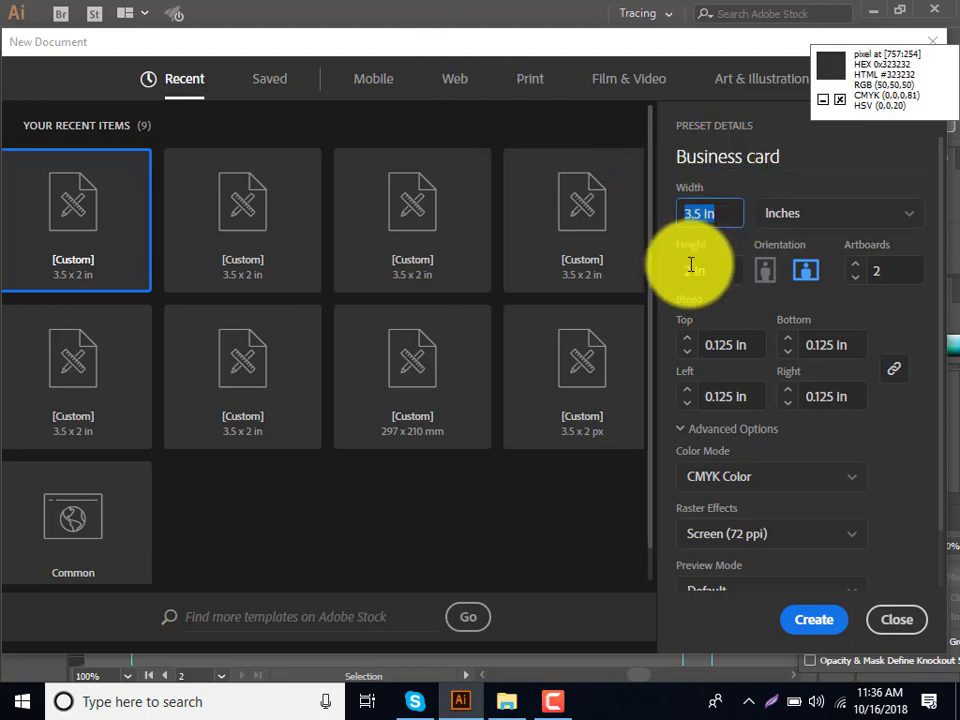
key(Tab)
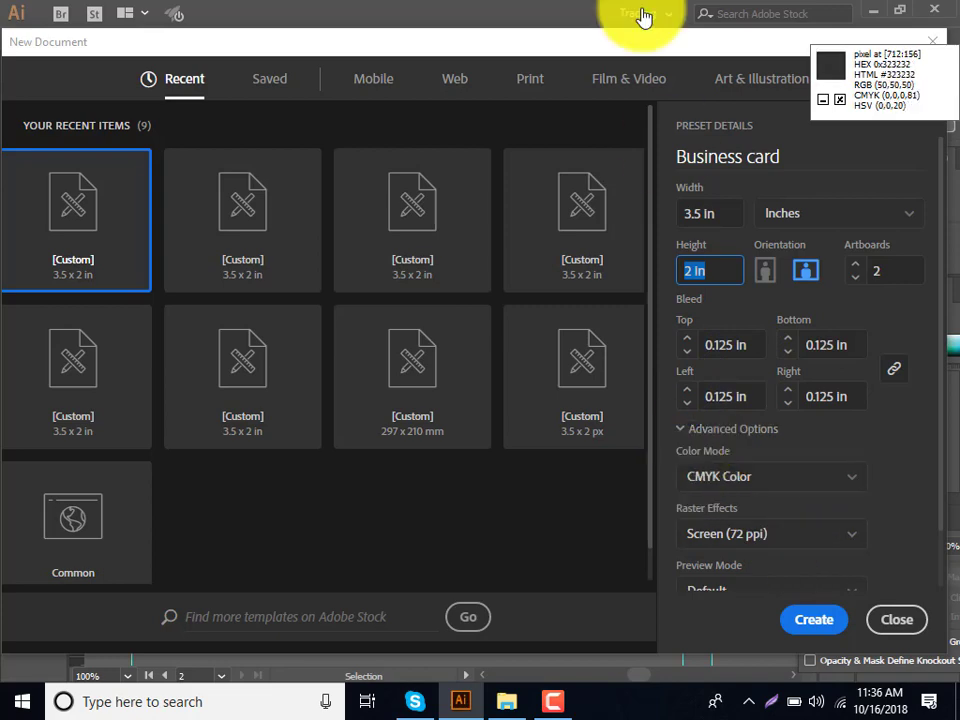
click(822, 622)
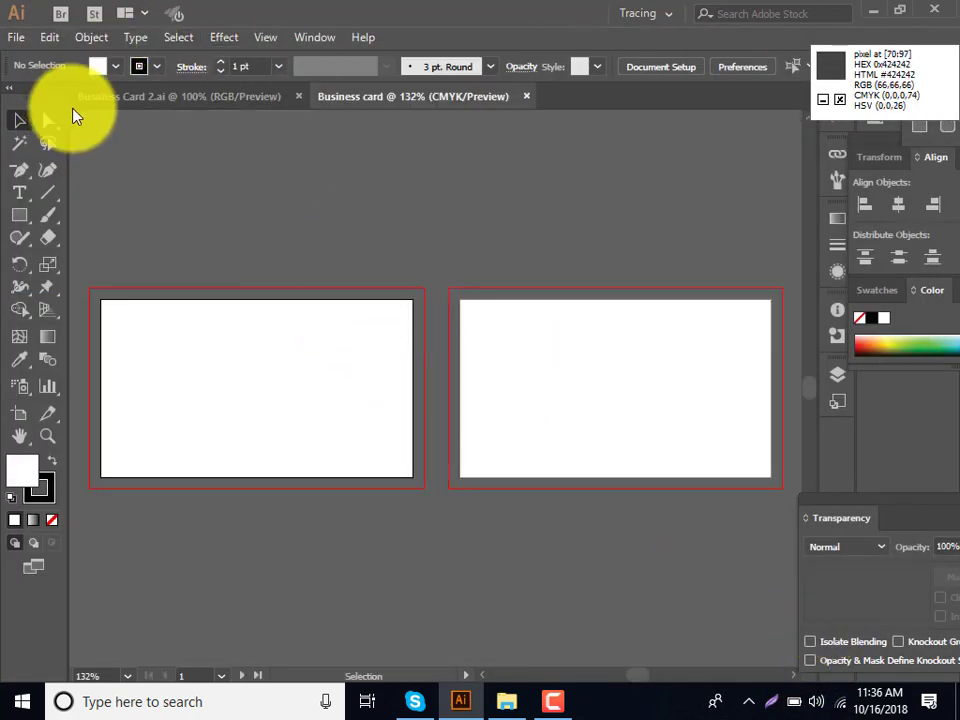
Inspect the reference's navy and light-blue curved shapes, then return to Business card
click(278, 458)
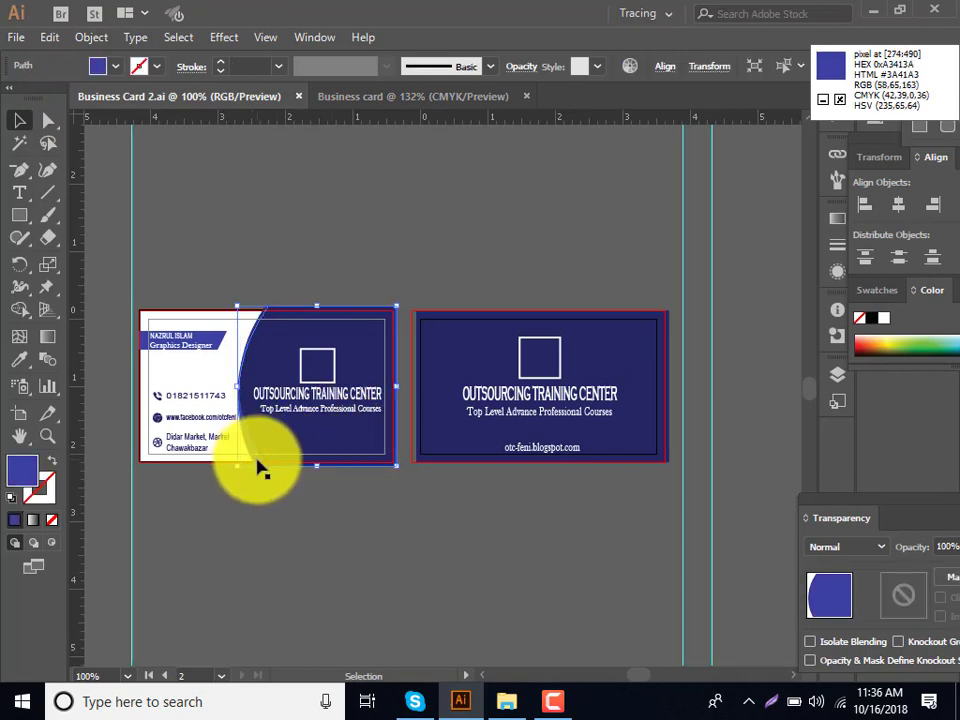
click(298, 455)
click(355, 96)
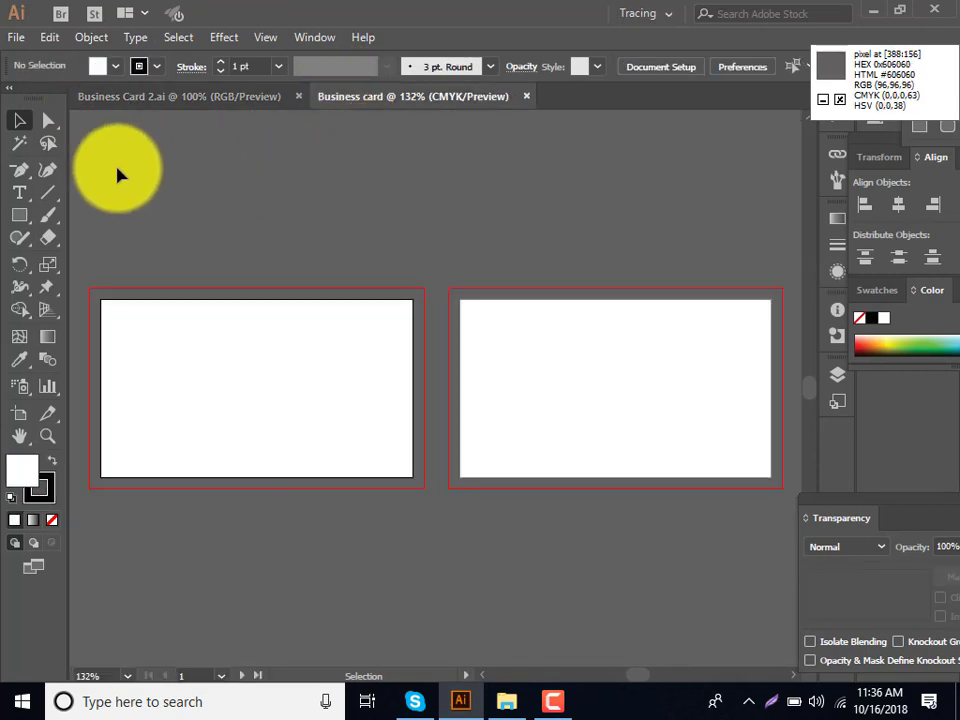
Draw a closed Pen path with a bulging left edge over the front card's right side
click(20, 172)
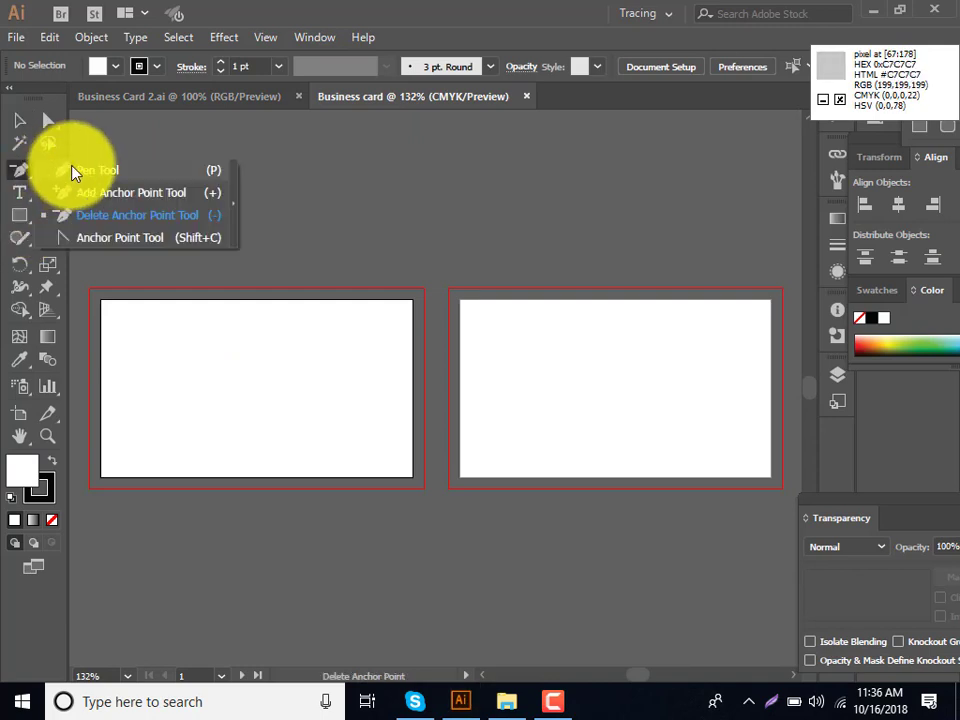
click(73, 171)
click(307, 248)
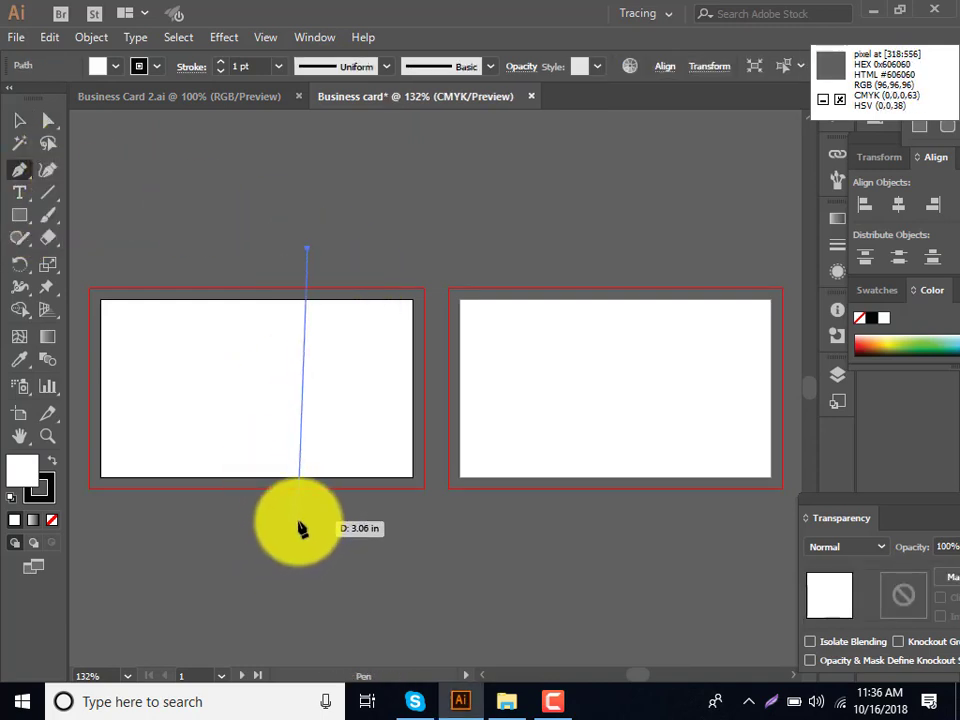
mouse_move(298, 521)
mouse_down()
mouse_move(410, 660)
mouse_move(393, 661)
mouse_move(392, 564)
mouse_up()
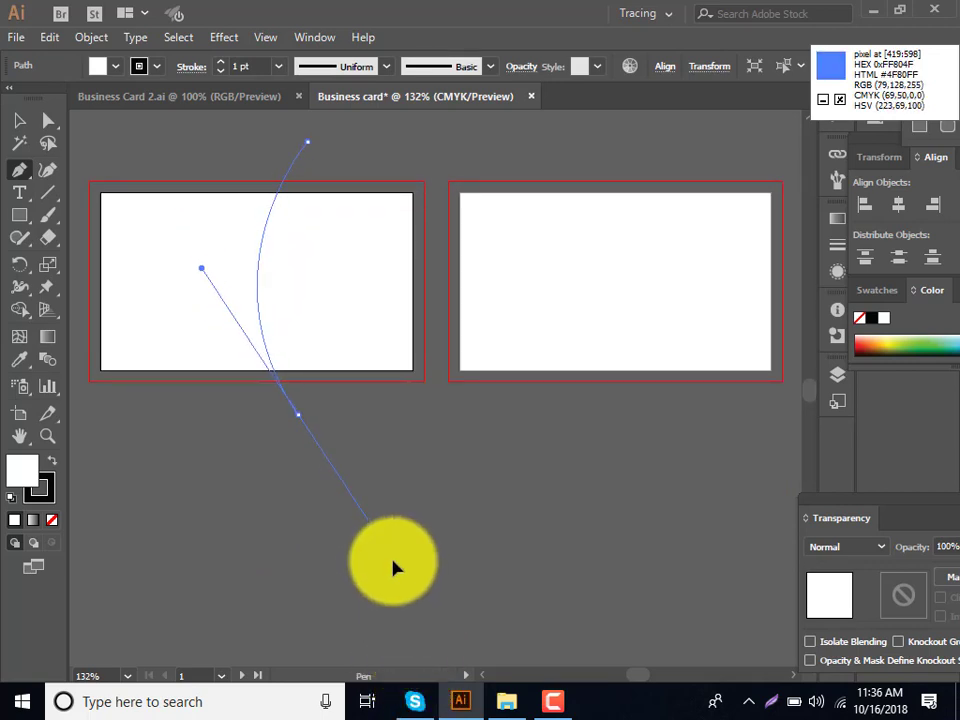
drag(392, 568, 392, 564)
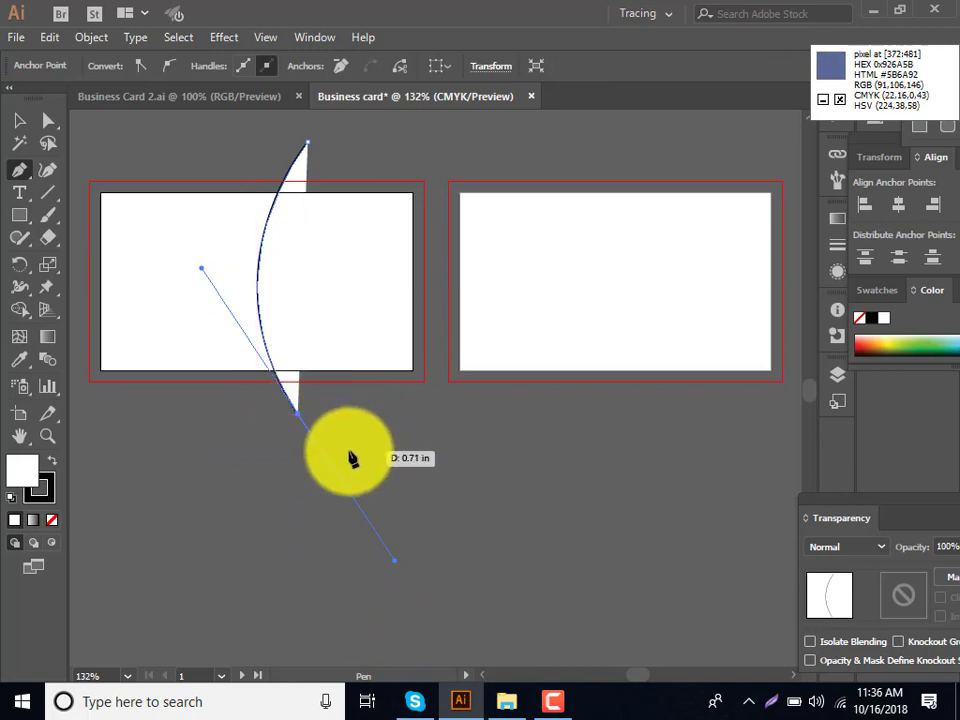
click(305, 416)
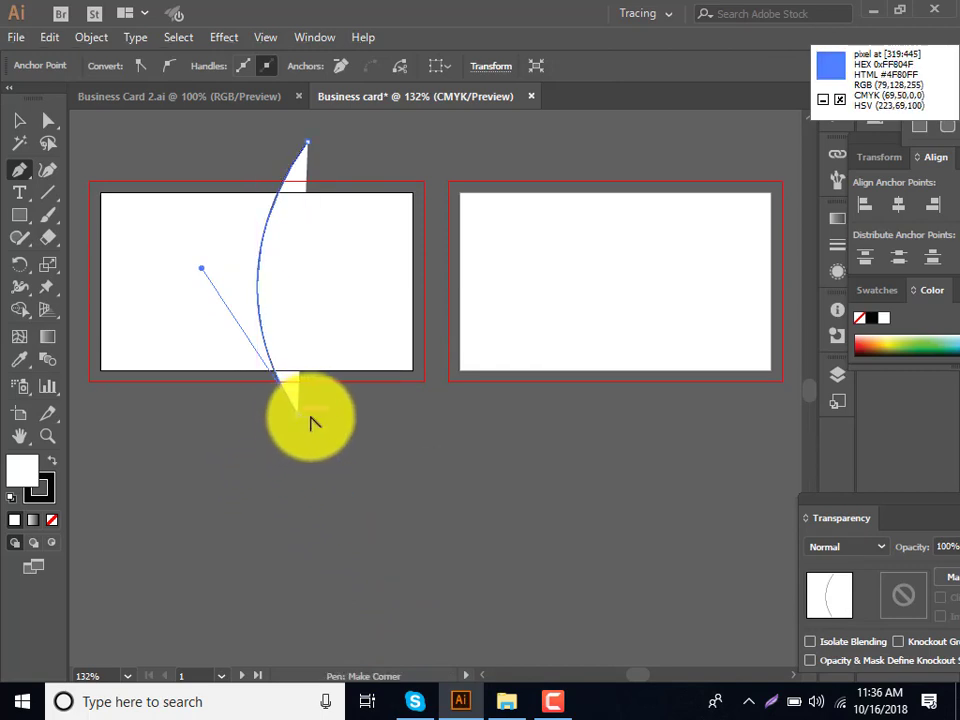
click(437, 412)
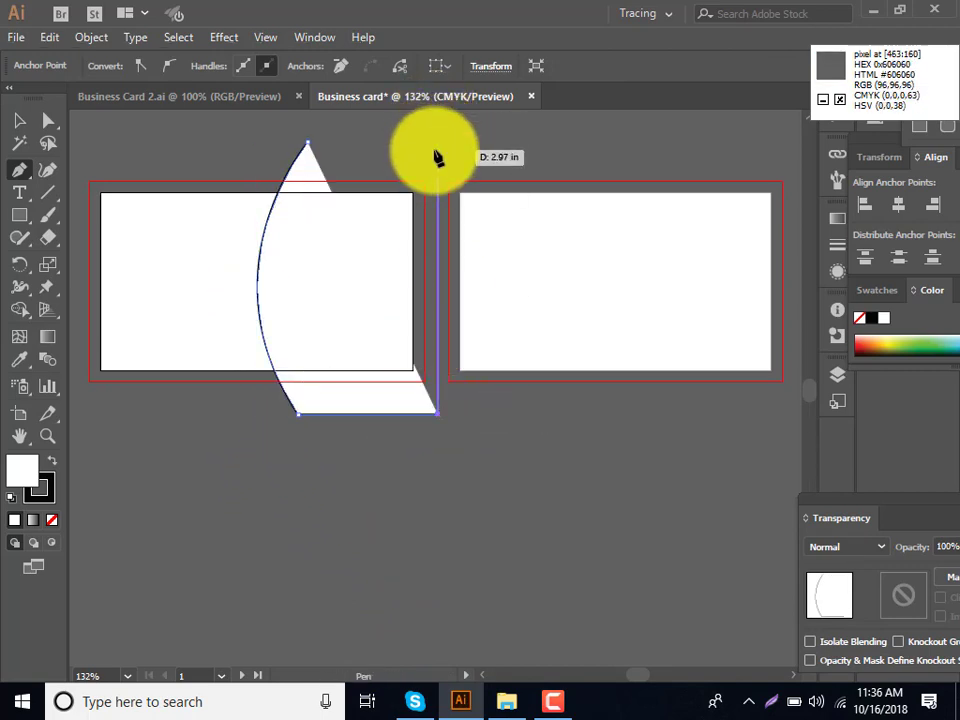
click(437, 148)
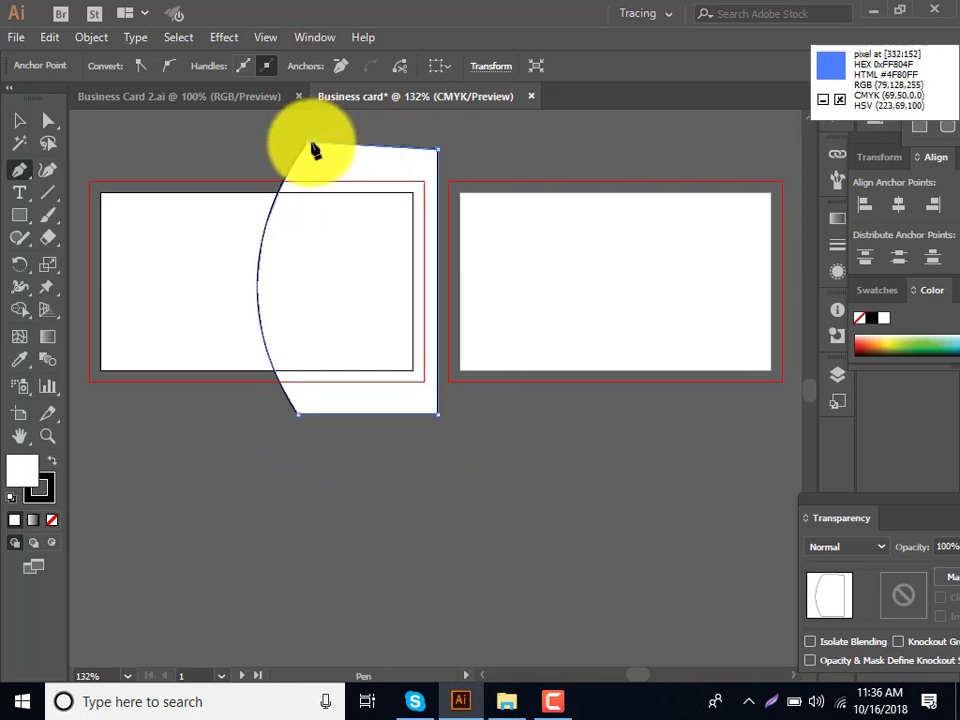
click(307, 145)
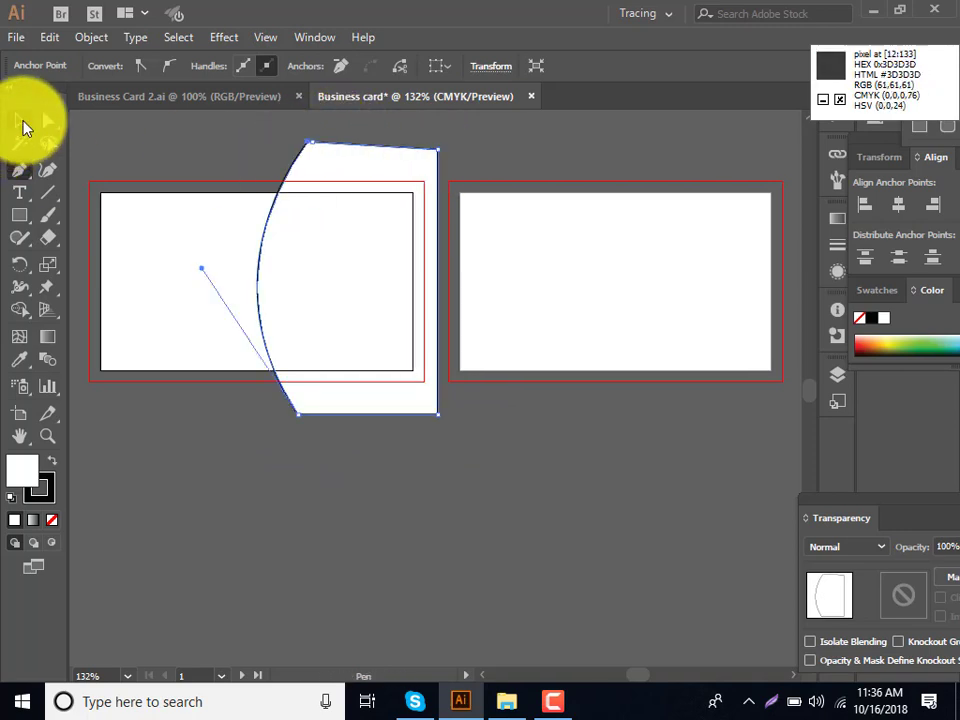
click(20, 120)
Fill the curved shape with navy 242562 and set its stroke to None
click(154, 97)
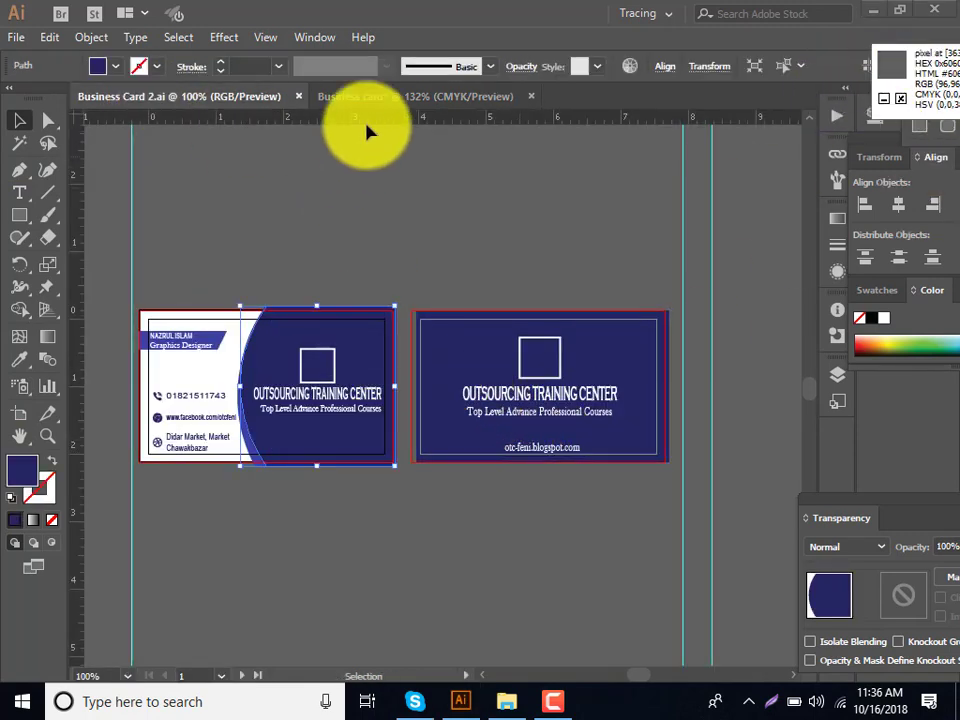
click(415, 96)
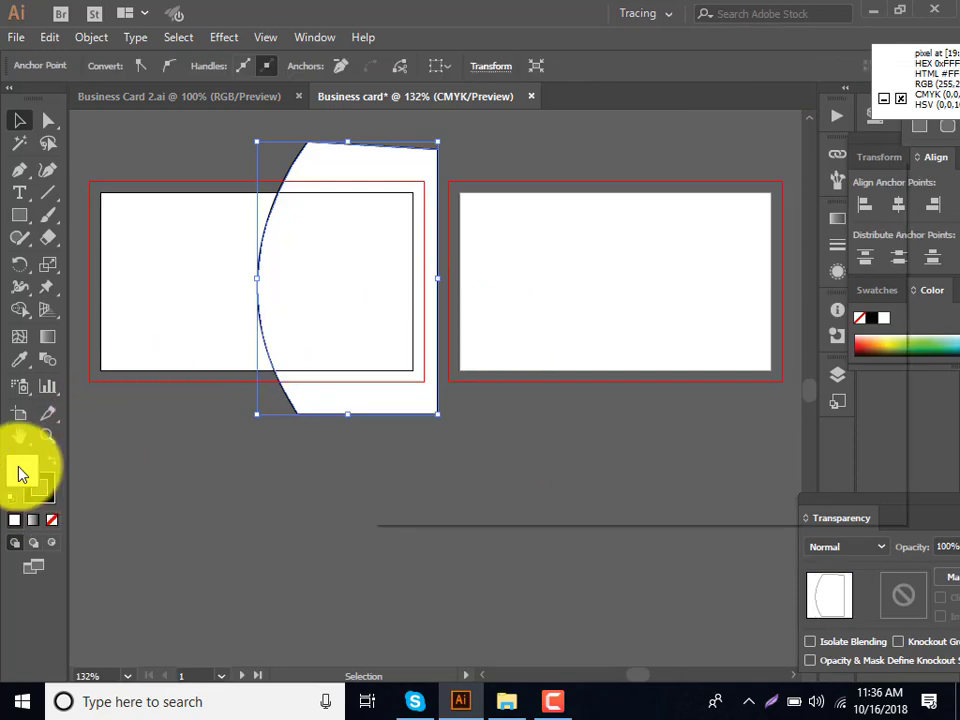
double_click(22, 470)
text(242562)
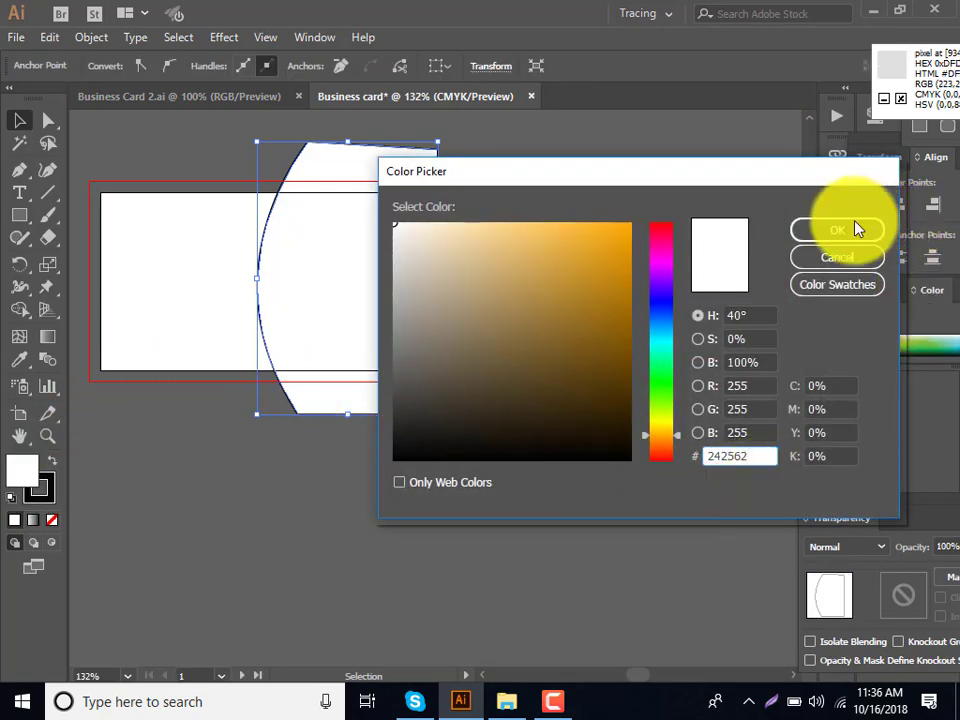
click(837, 230)
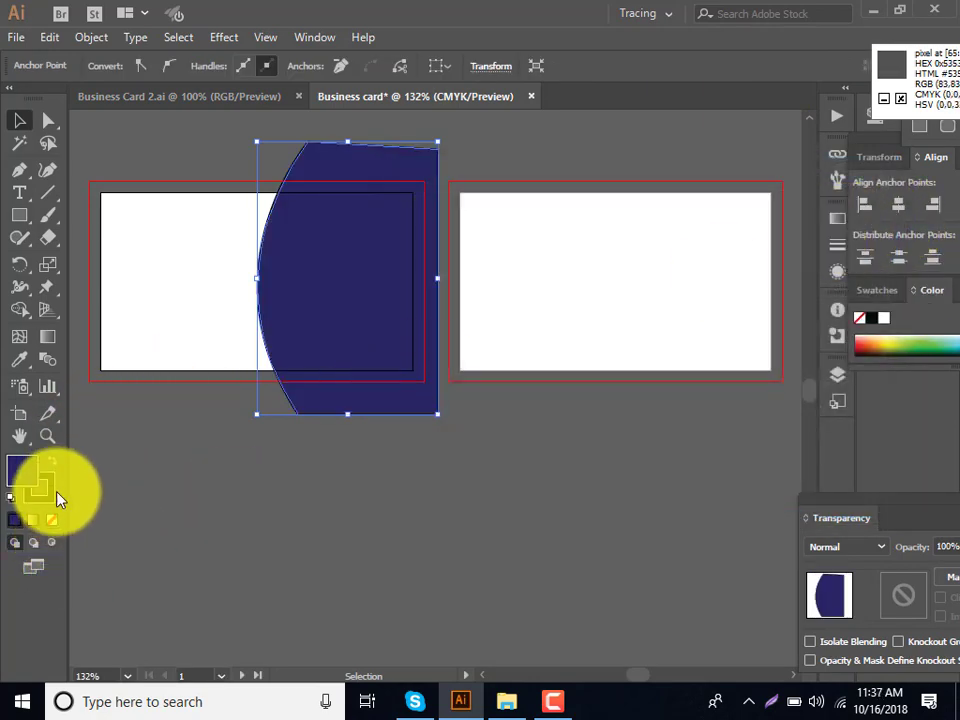
click(52, 520)
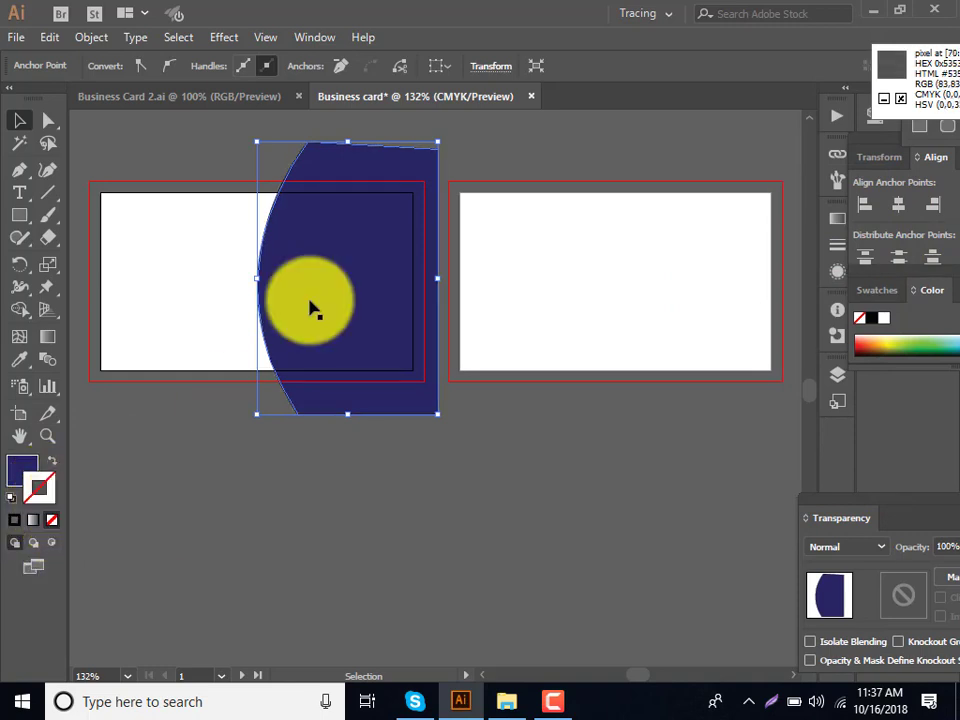
Resize the shape: lower its top, raise its bottom and widen it leftward
drag(350, 141, 343, 160)
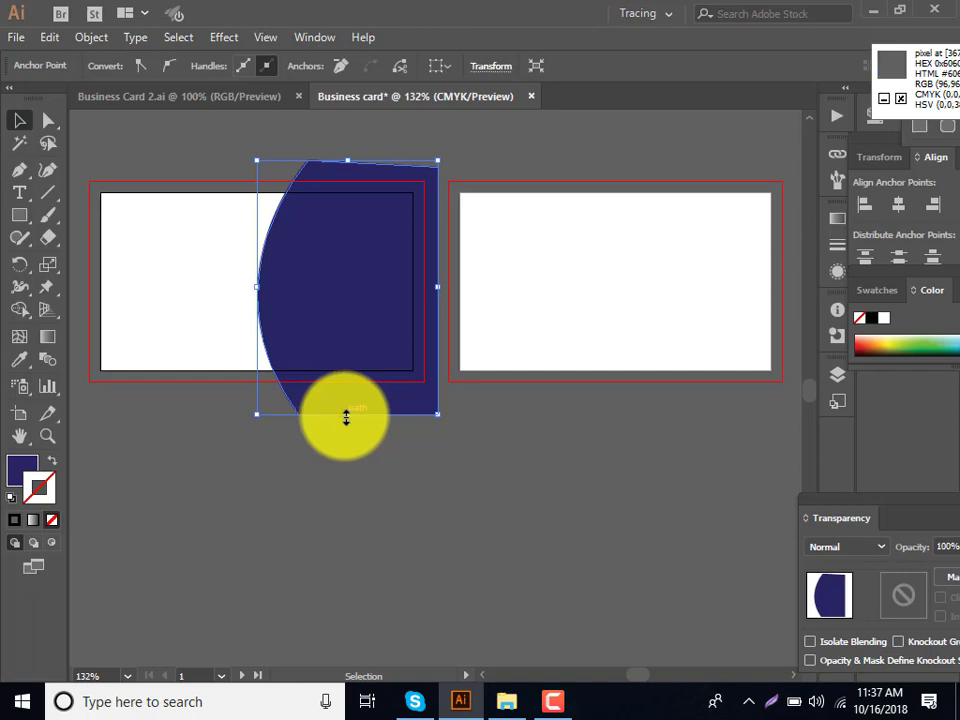
drag(346, 418, 348, 400)
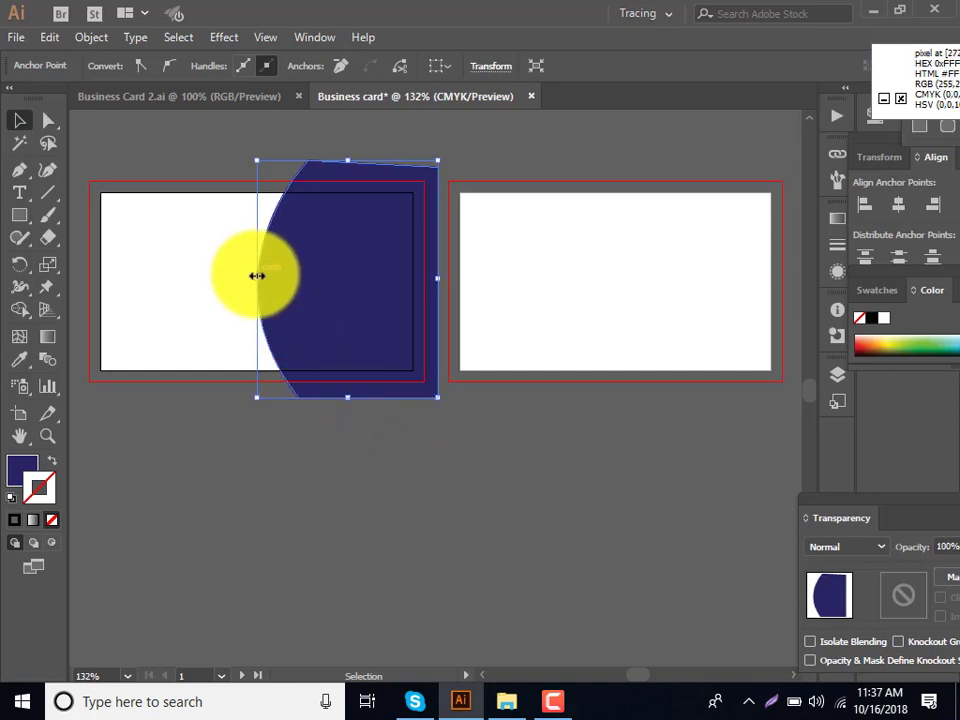
drag(257, 276, 234, 277)
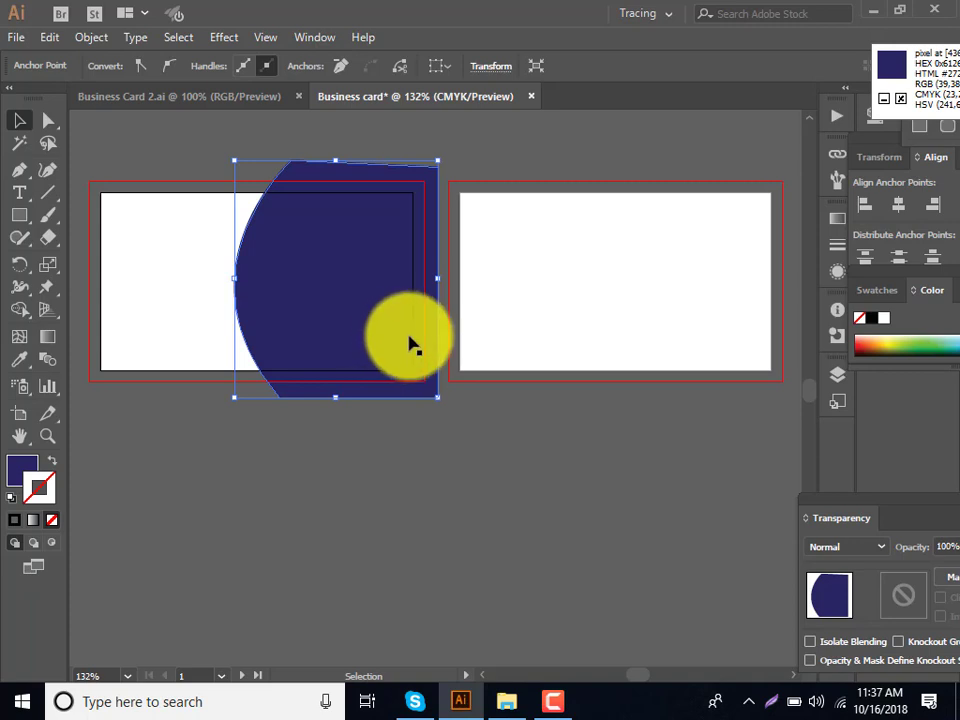
key(v)
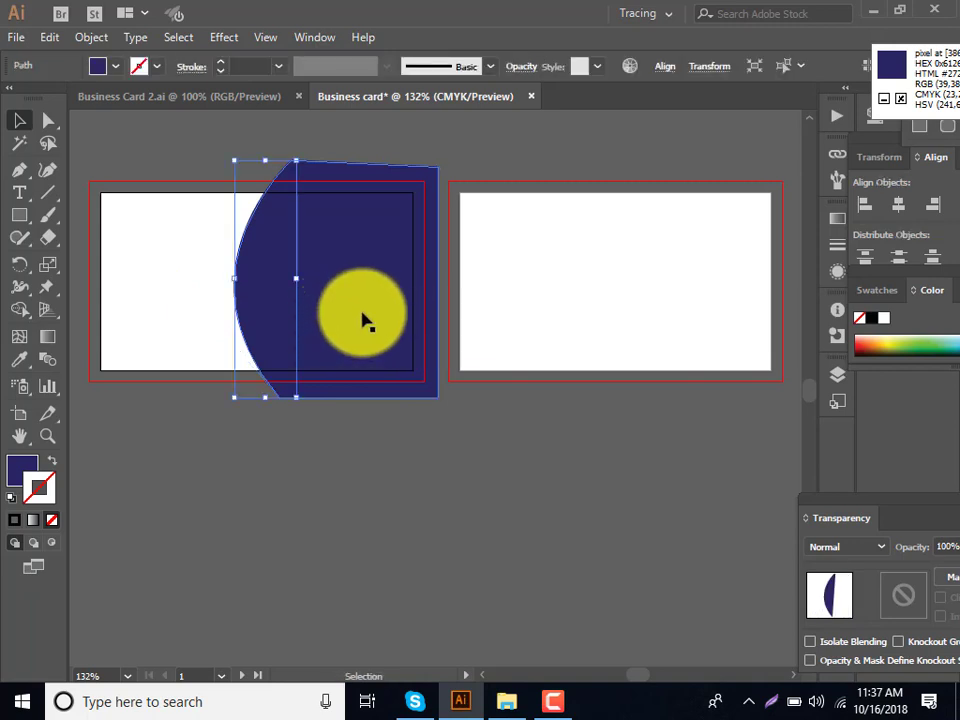
Find and delete the thin navy crescent hidden behind the navy shape
double_click(362, 318)
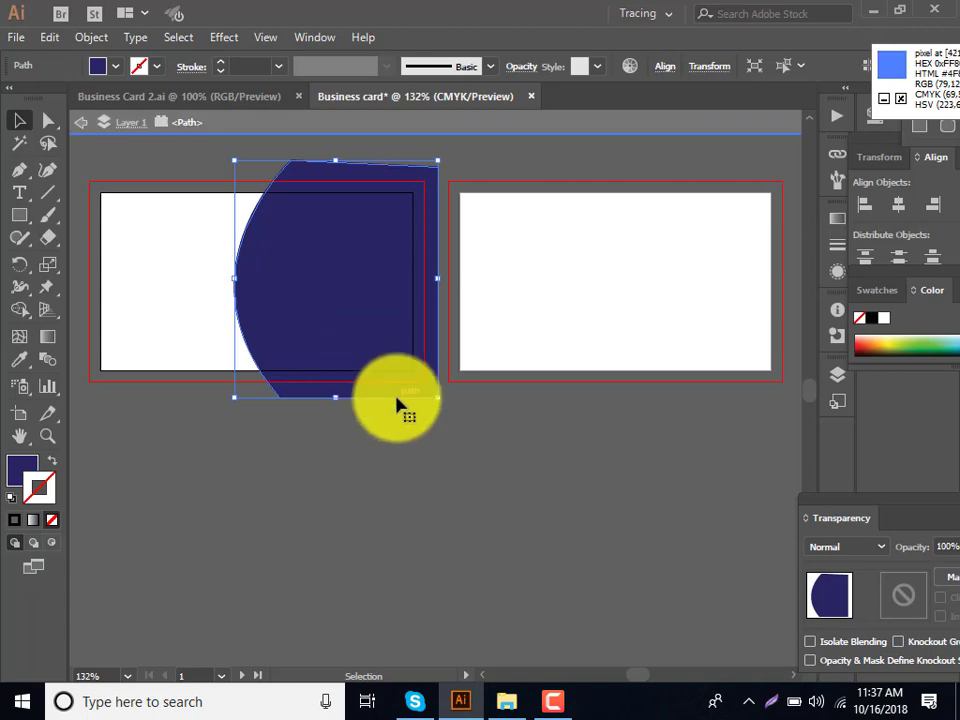
drag(411, 375, 483, 472)
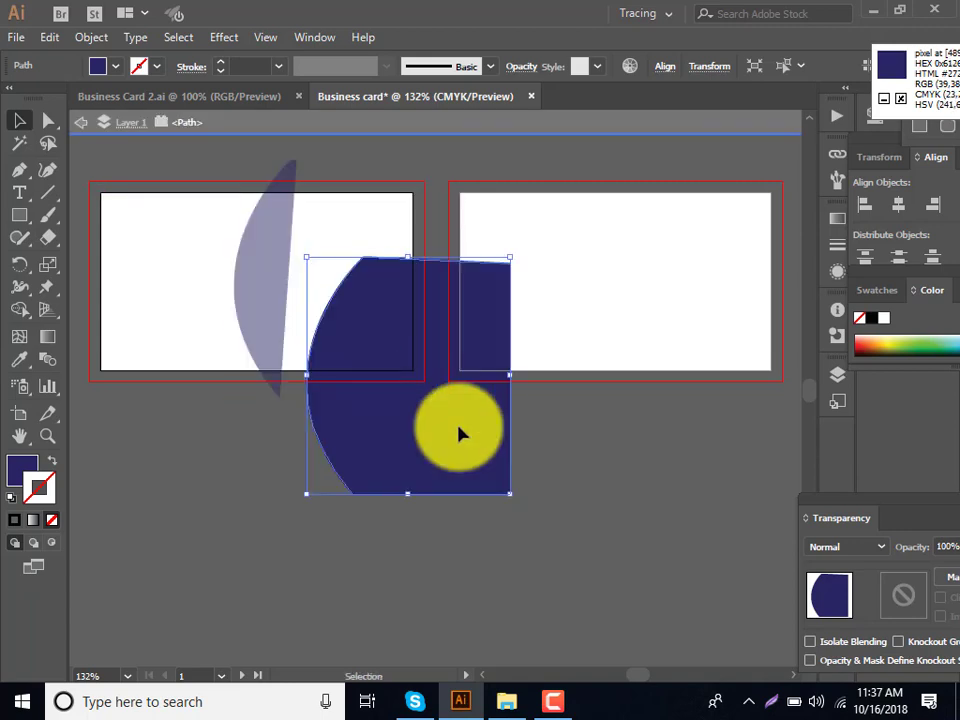
click(280, 291)
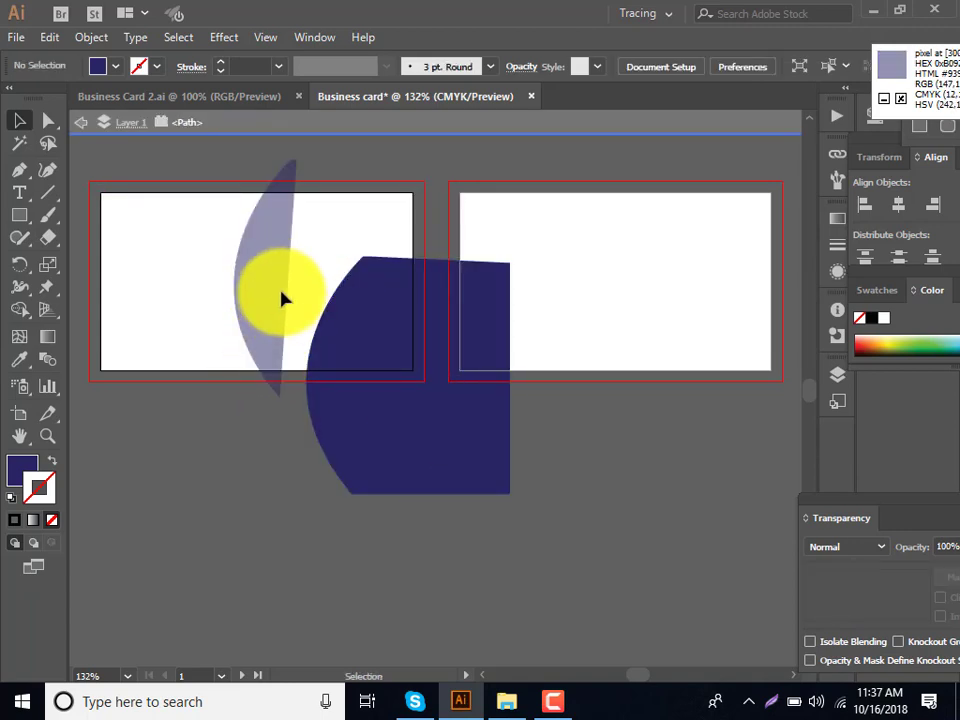
double_click(284, 298)
drag(284, 298, 257, 375)
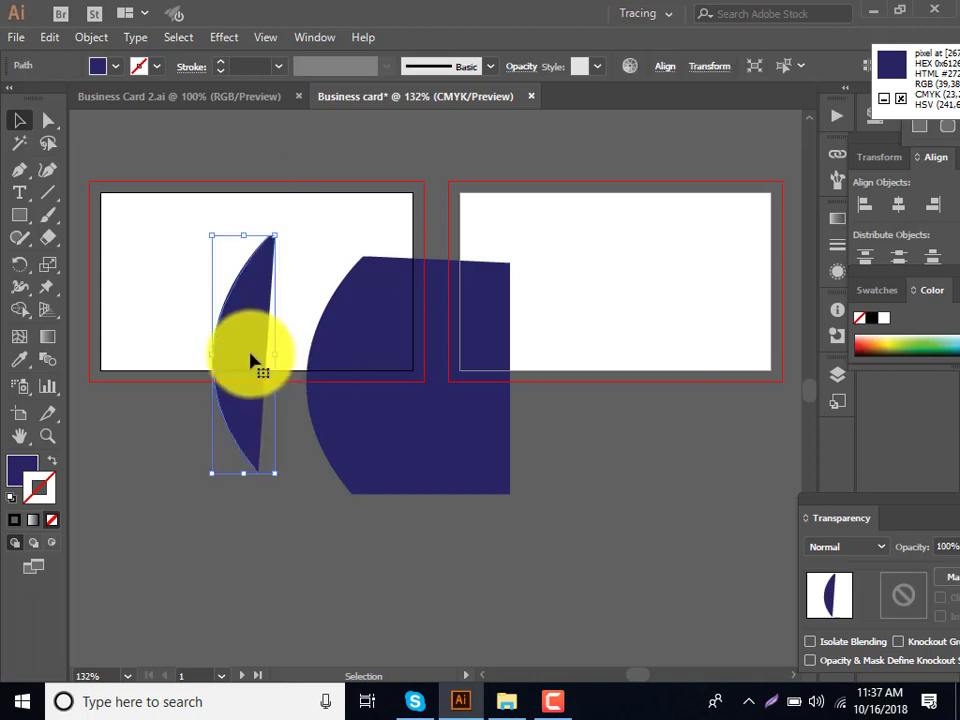
key(Delete)
Duplicate the large navy curved shape and place it over the front card
click(444, 454)
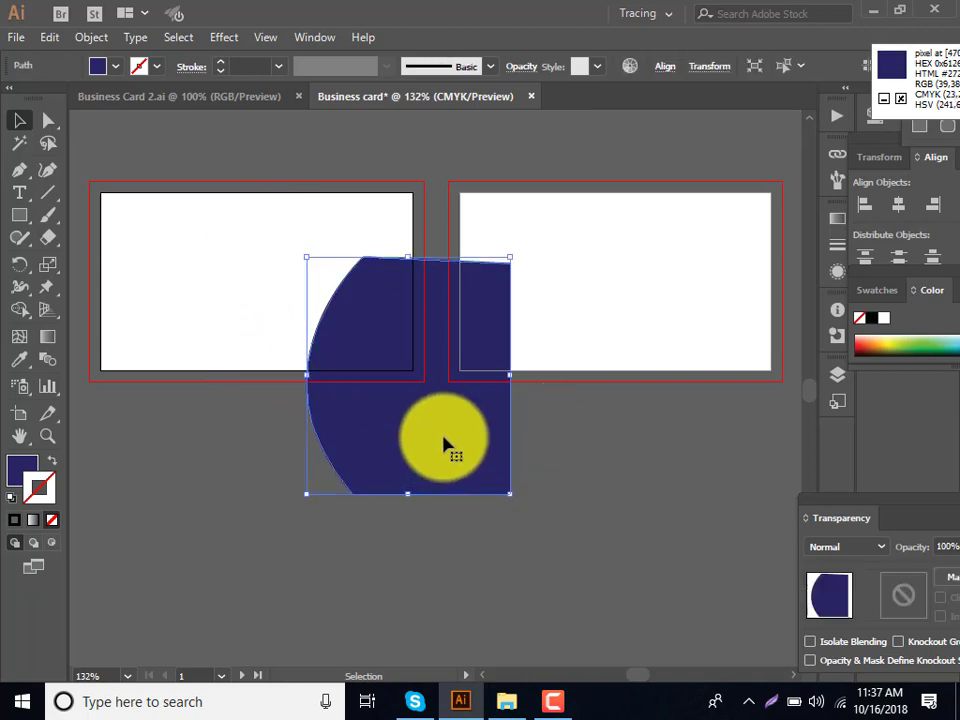
key(a)
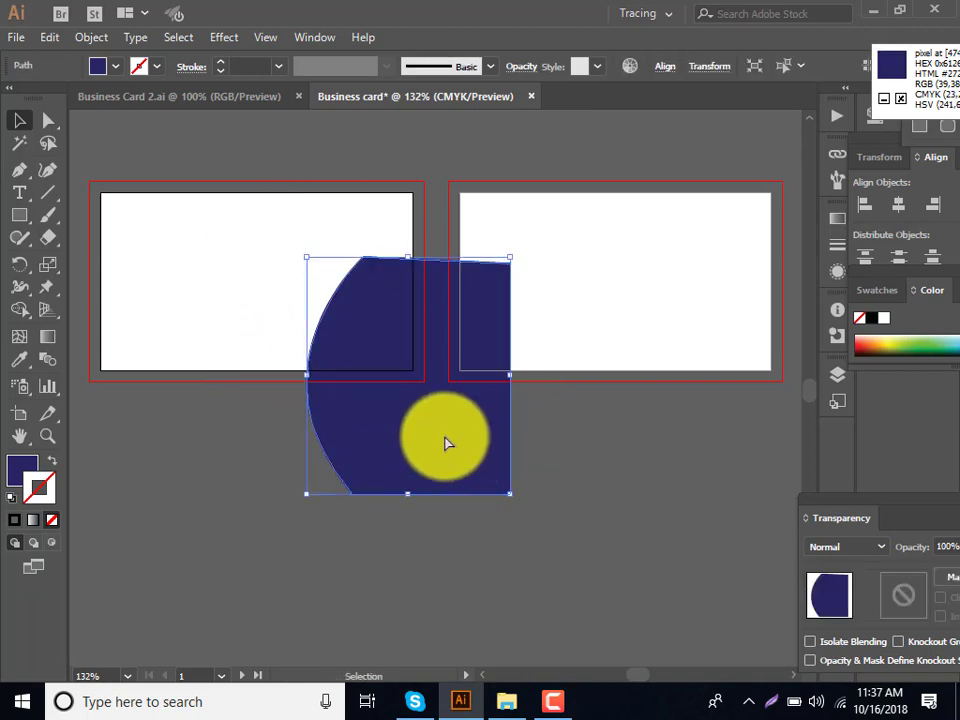
mouse_move(437, 461)
mouse_down()
mouse_move(378, 355)
mouse_move(358, 366)
mouse_up()
mouse_move(421, 435)
mouse_down()
mouse_move(360, 345)
mouse_move(339, 341)
mouse_up()
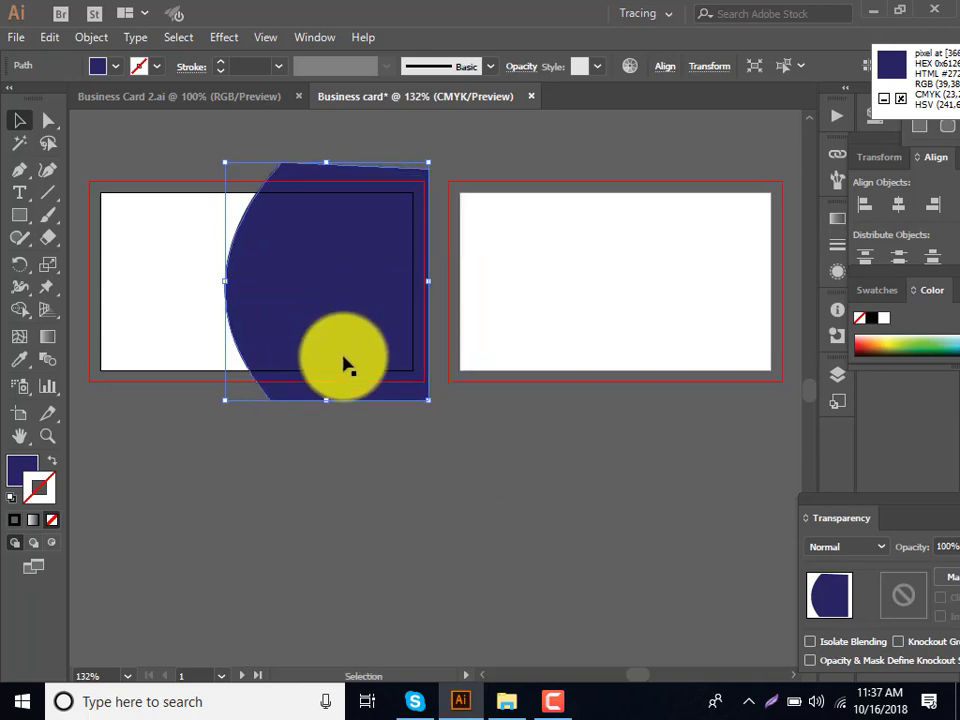
Move the navy curve's bottom anchor to match the reference card's curve
click(47, 120)
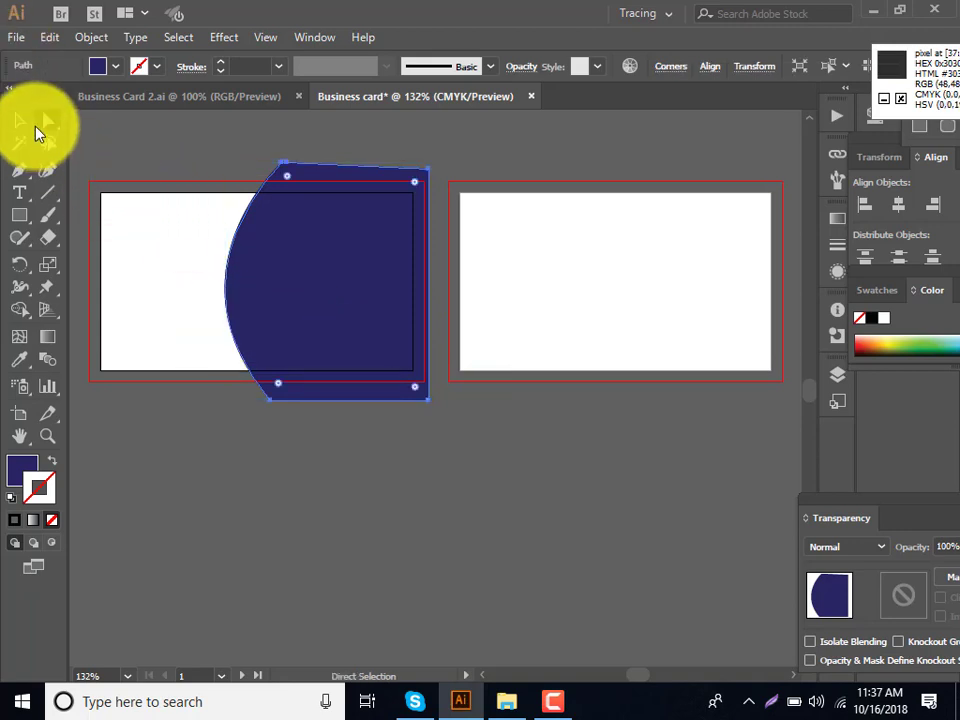
click(274, 404)
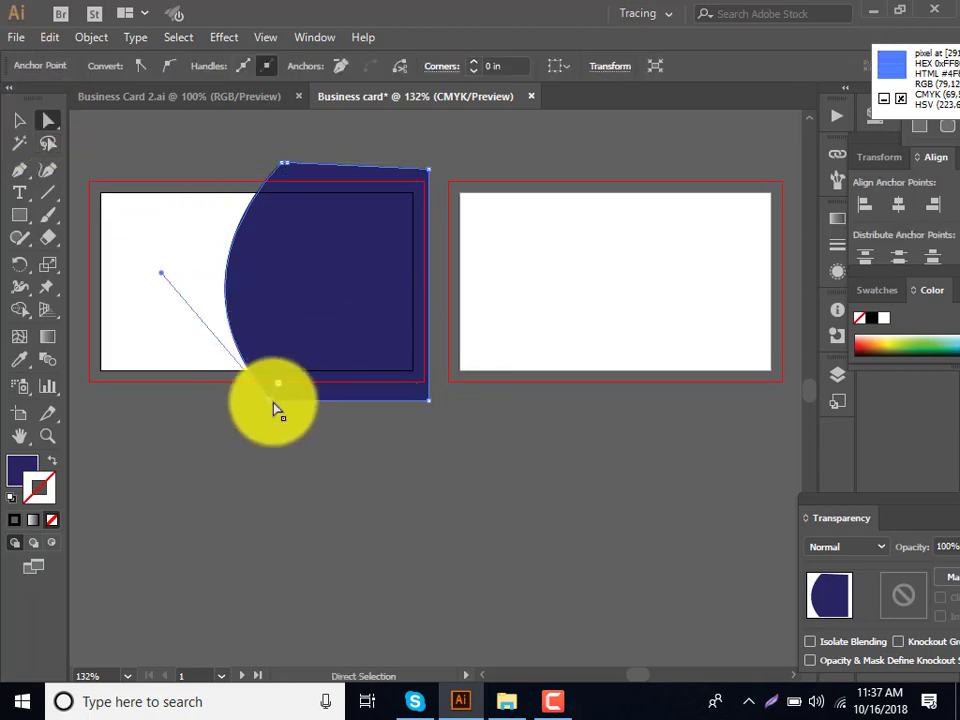
drag(287, 407, 288, 407)
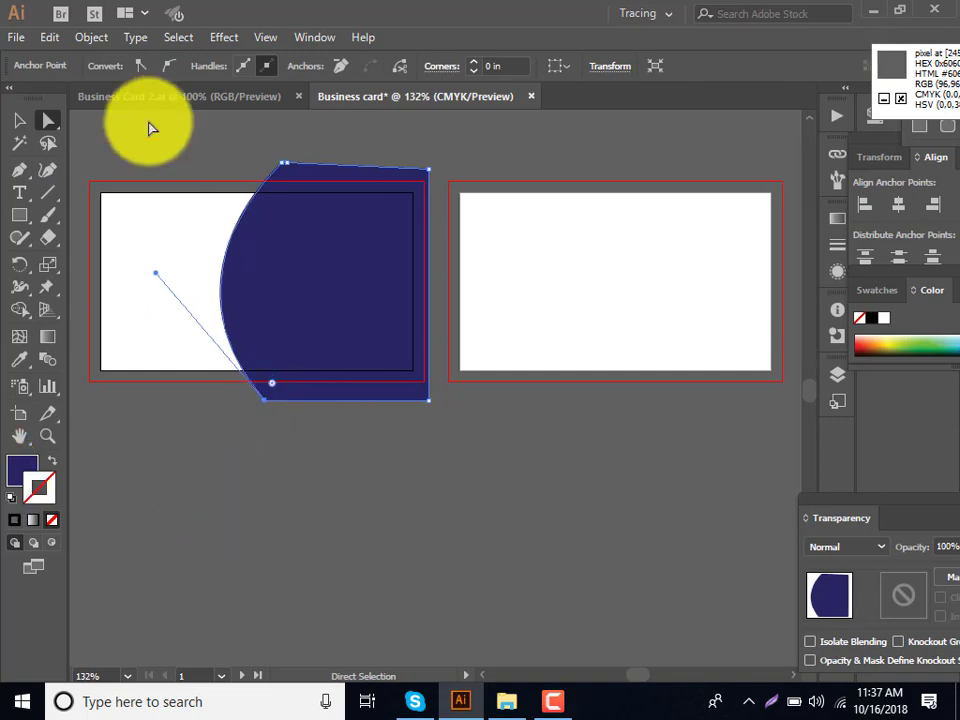
click(193, 96)
click(257, 455)
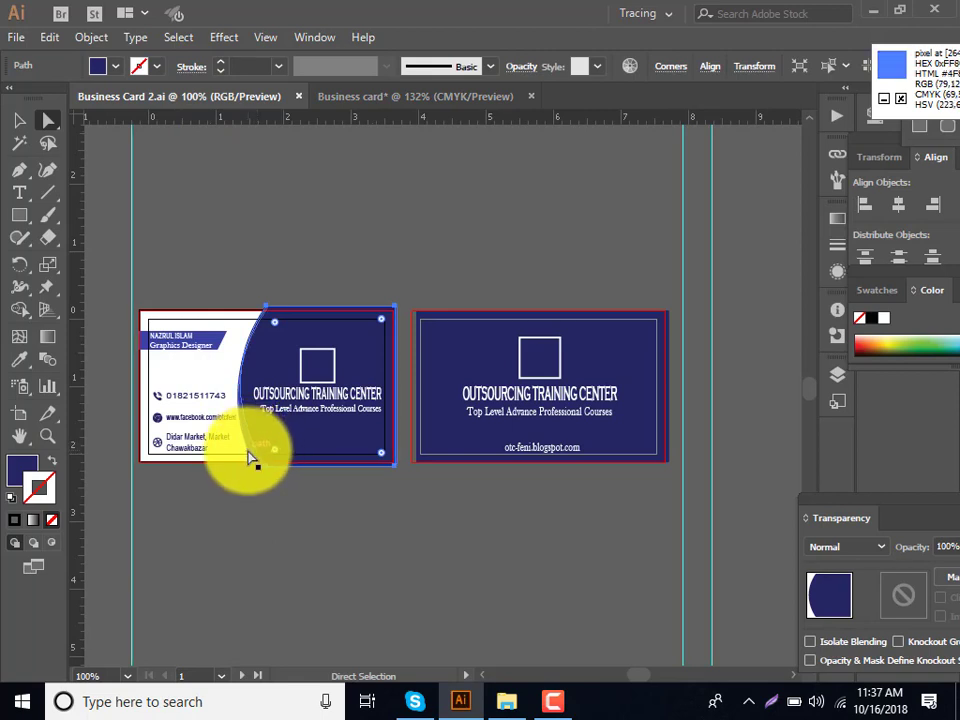
click(401, 96)
click(242, 382)
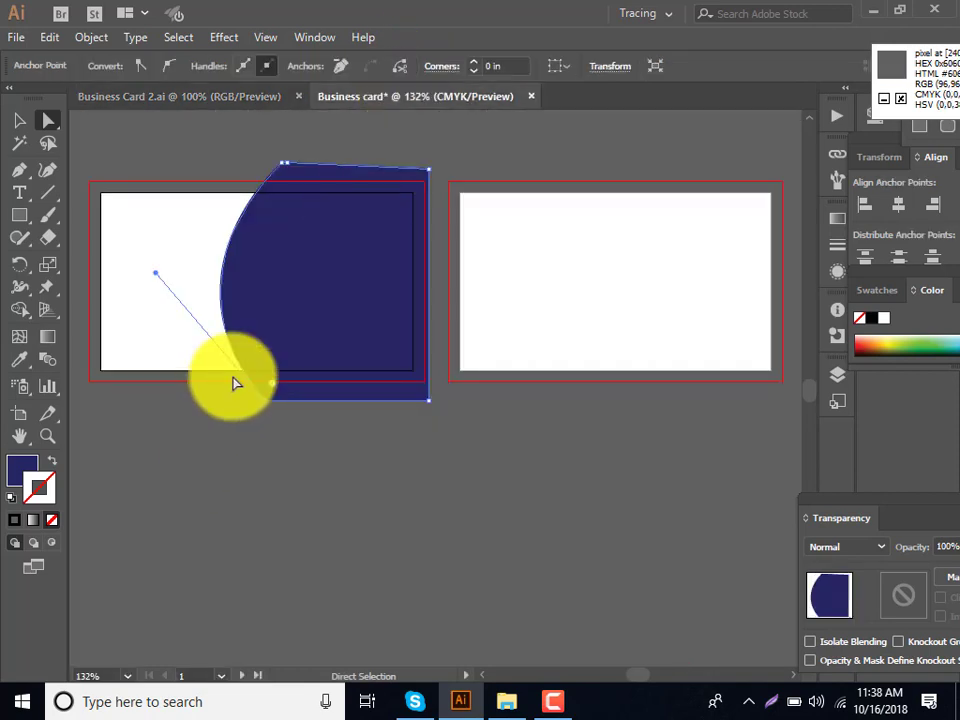
Fill the copy behind the navy curve with light blue 4F80FF
click(17, 218)
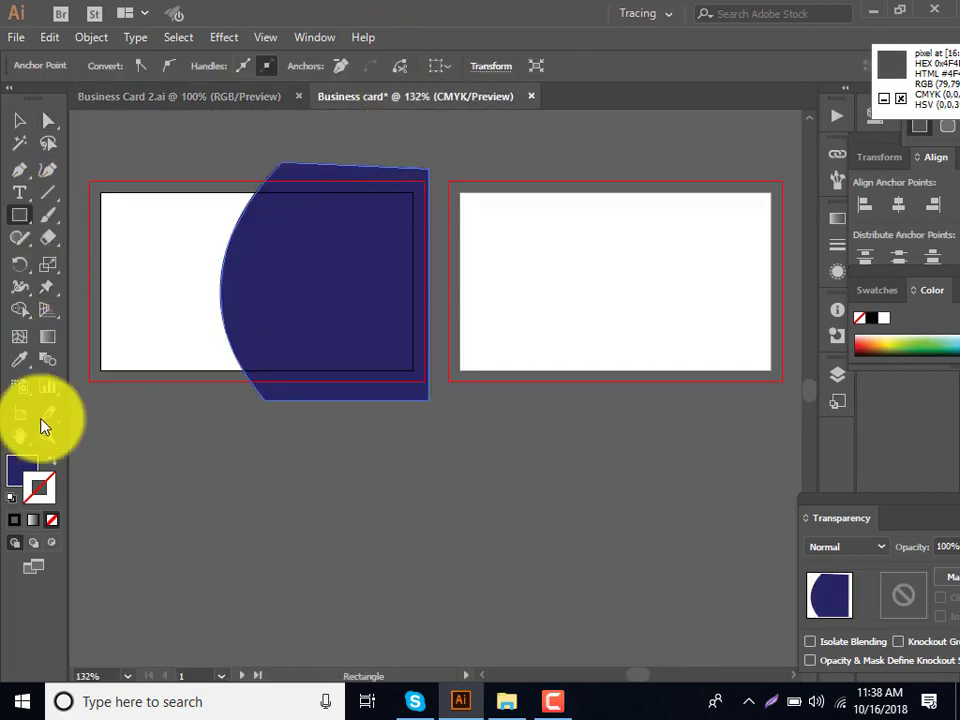
double_click(17, 472)
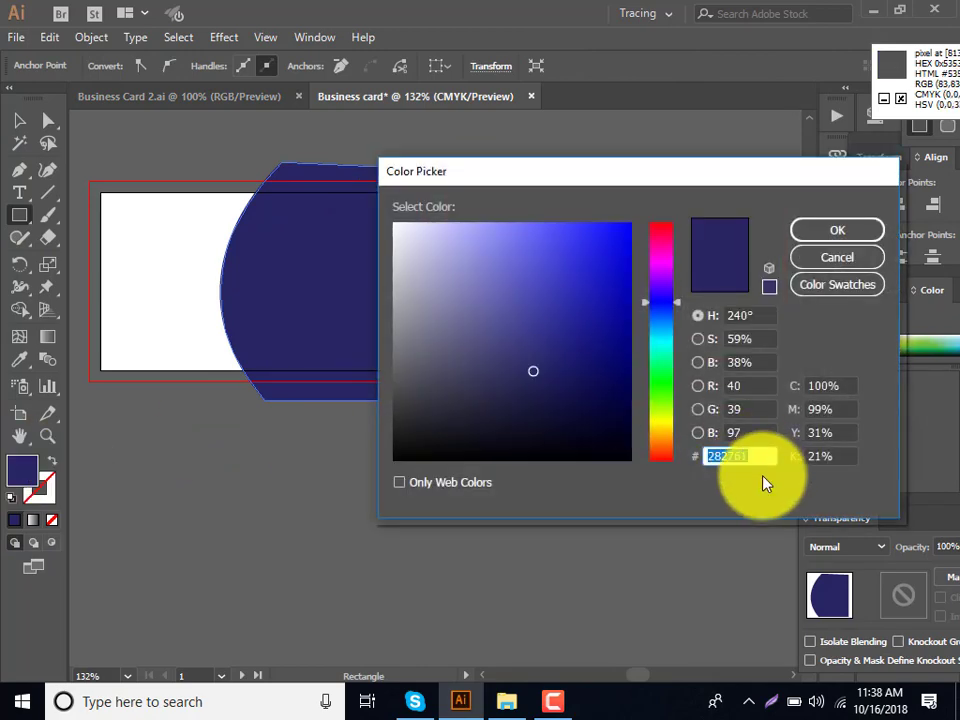
text(4F80FF)
click(823, 233)
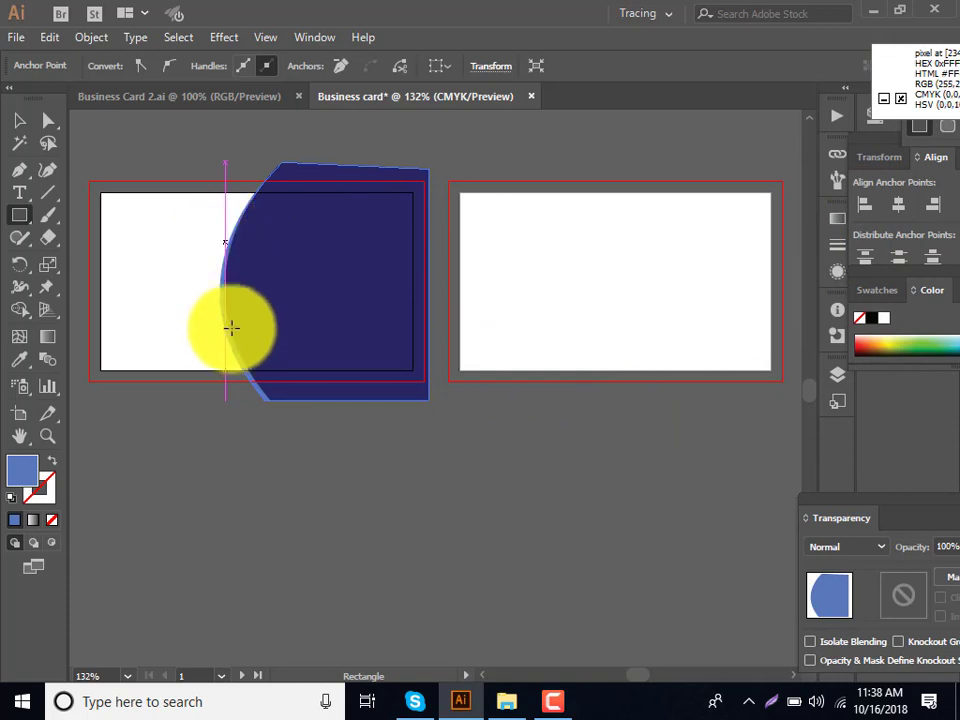
click(19, 120)
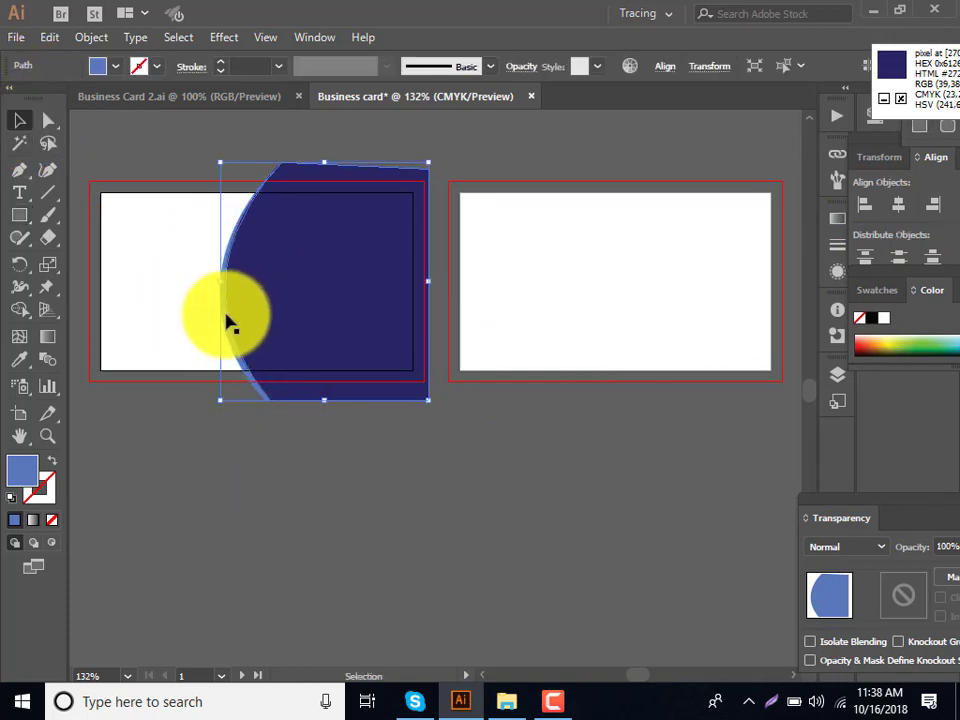
Adjust the light-blue shape's bottom anchor so its band tapers, comparing with the reference
click(48, 120)
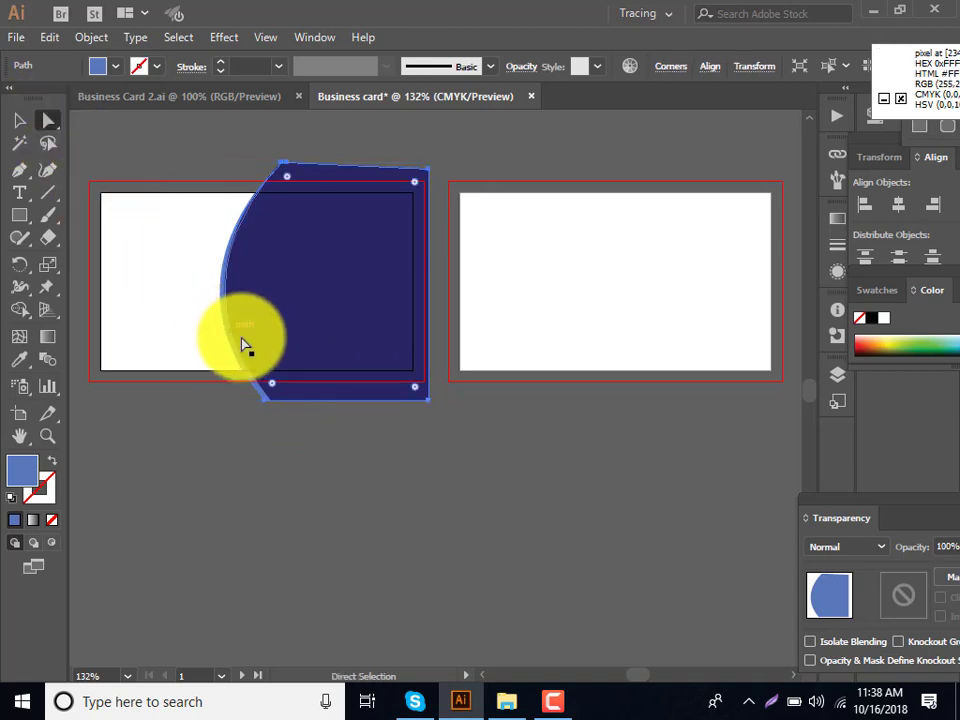
click(266, 406)
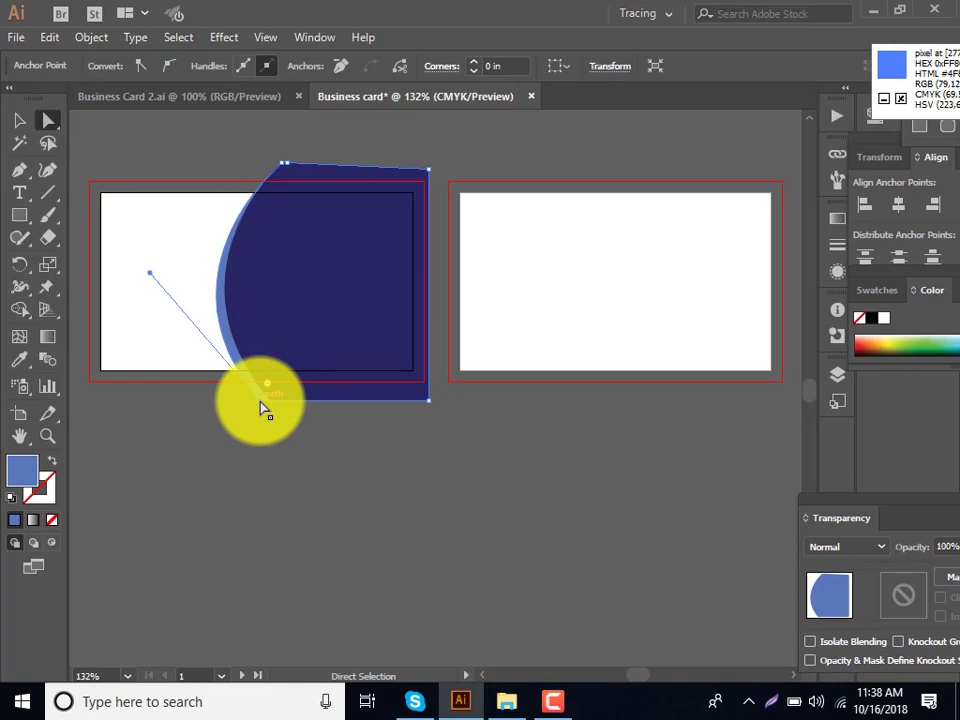
click(360, 454)
click(326, 251)
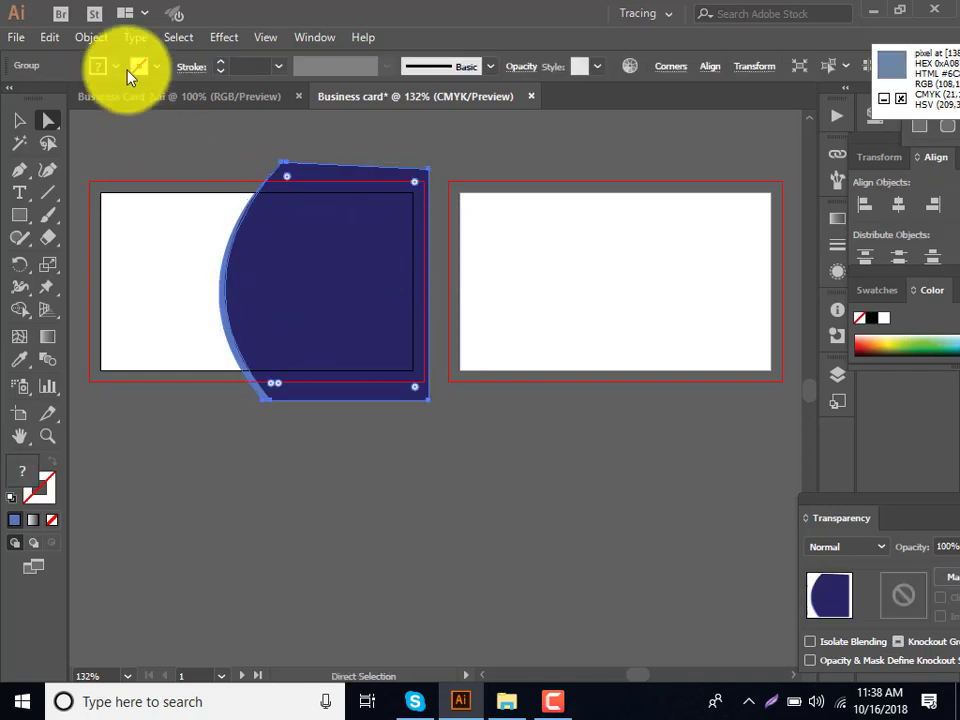
click(141, 97)
click(290, 340)
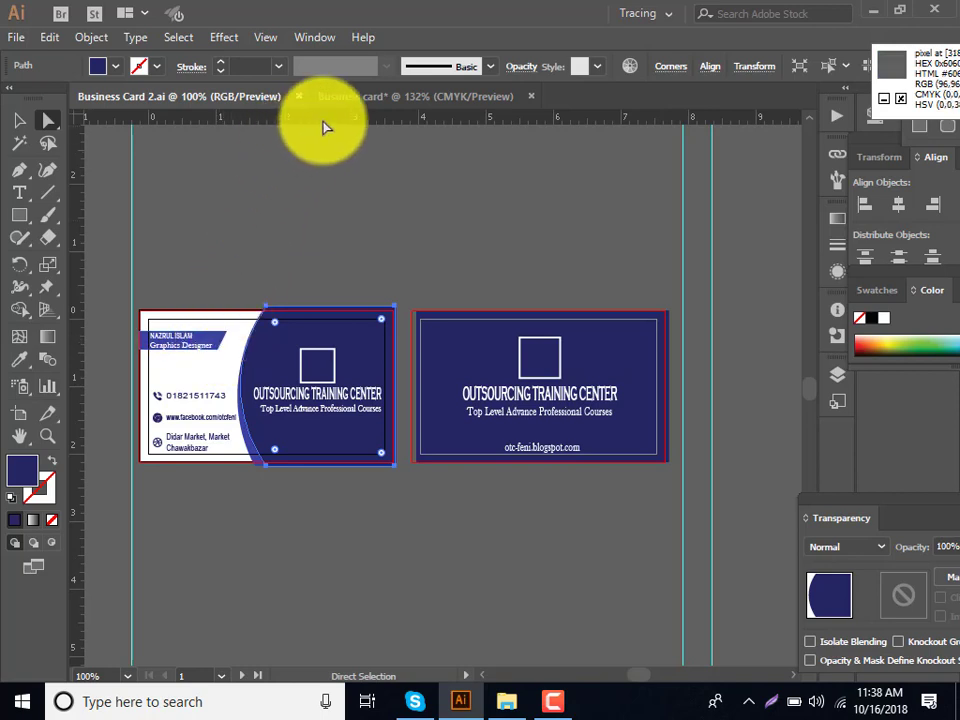
click(372, 97)
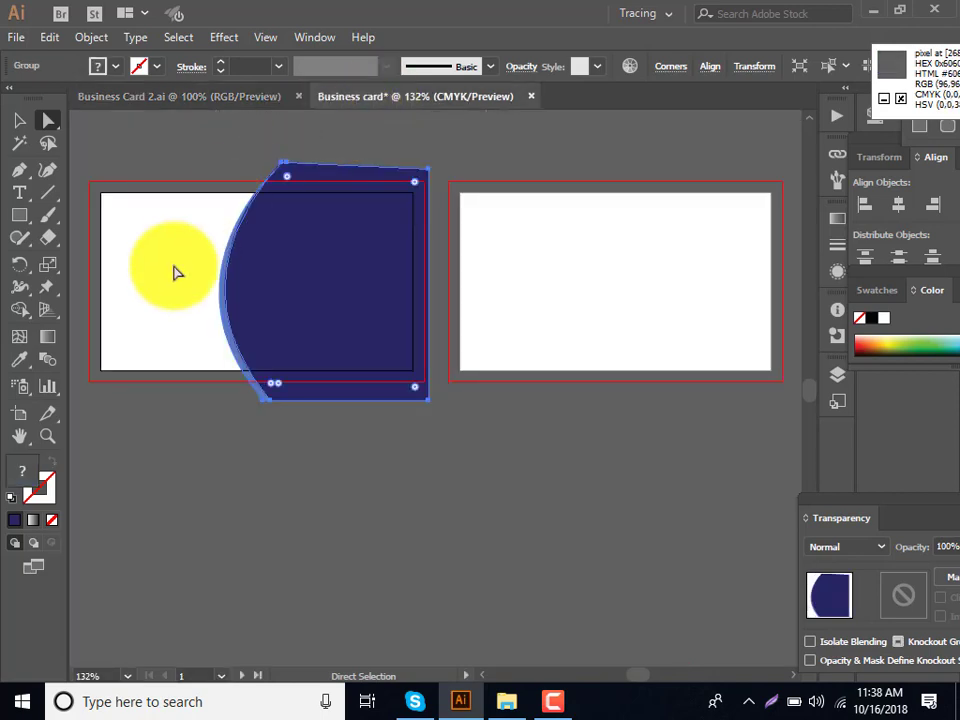
Draw a bar across the front card's top-left and give it the curve's navy colour
click(19, 214)
drag(78, 203, 197, 231)
key(ctrl)
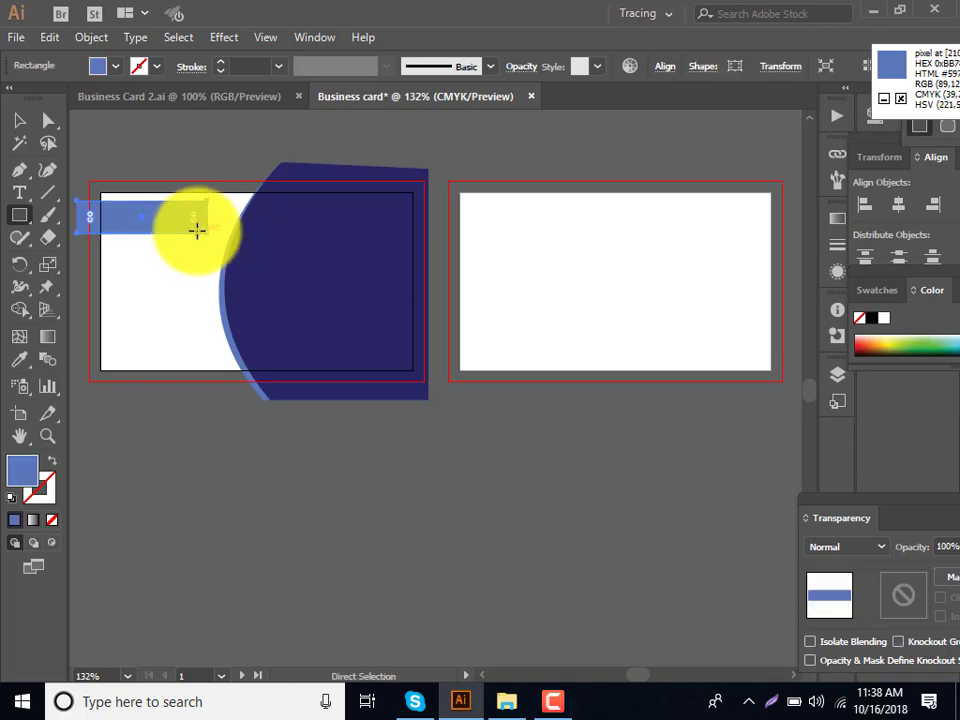
key(ctrl+equal)
key(ctrl+equal)
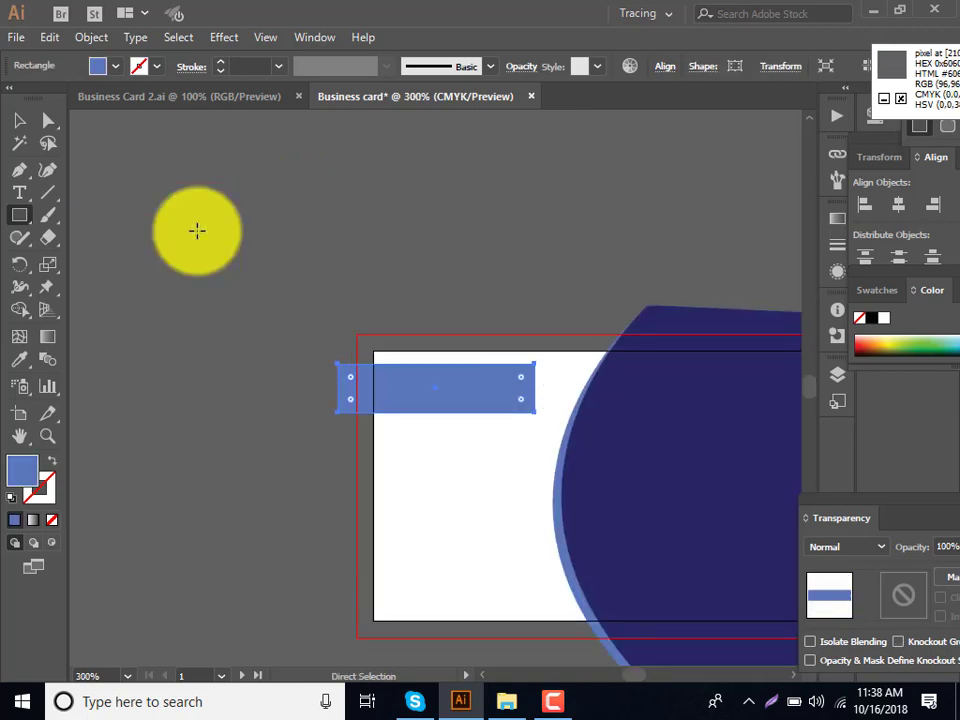
key(ctrl+equal)
scroll(360, 309, down, 2)
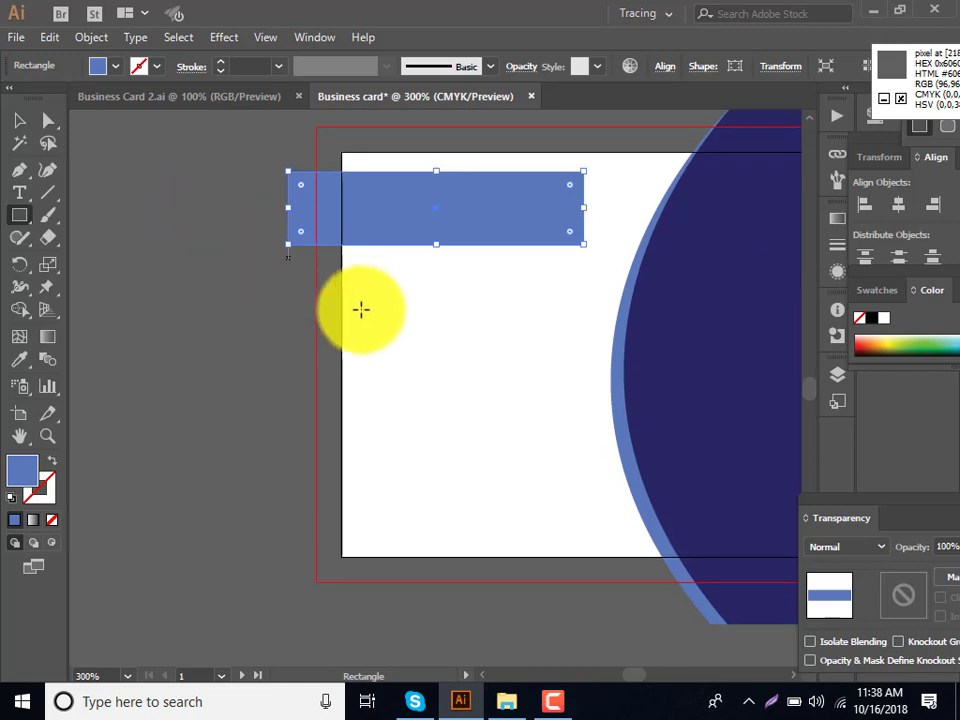
drag(399, 336, 250, 341)
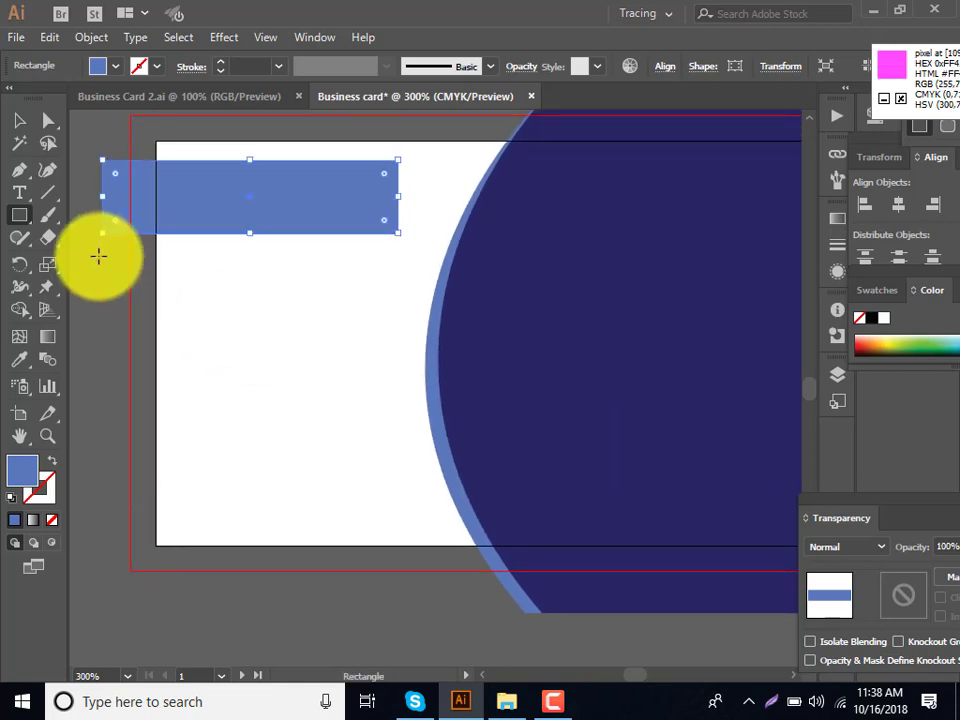
click(21, 361)
click(613, 325)
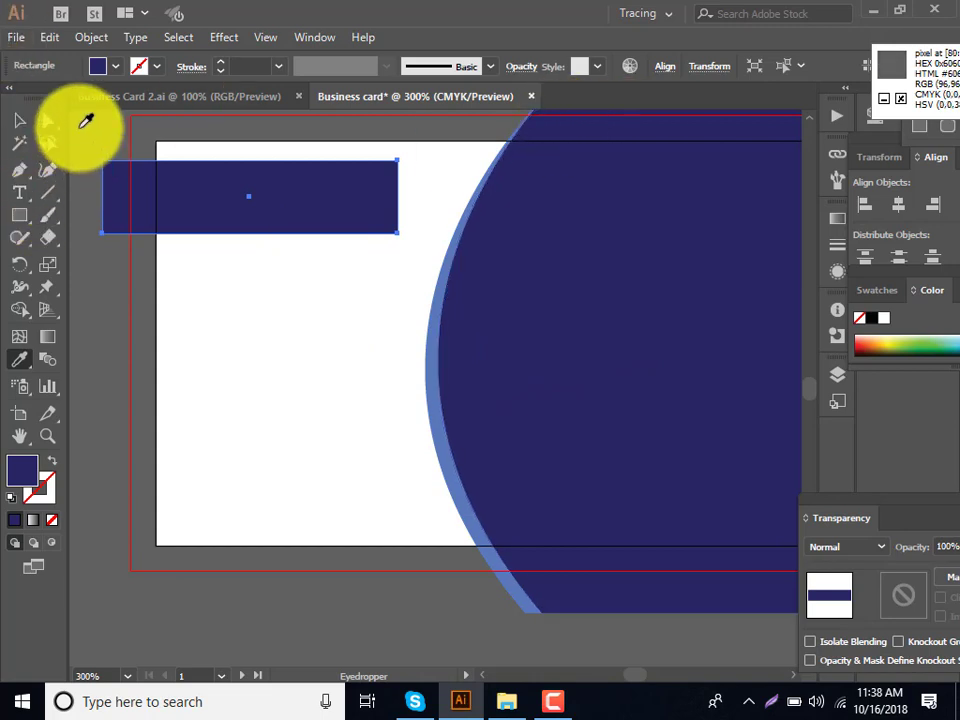
Slant the bar's right end by nudging its bottom-right corner left, then shift it right
click(45, 122)
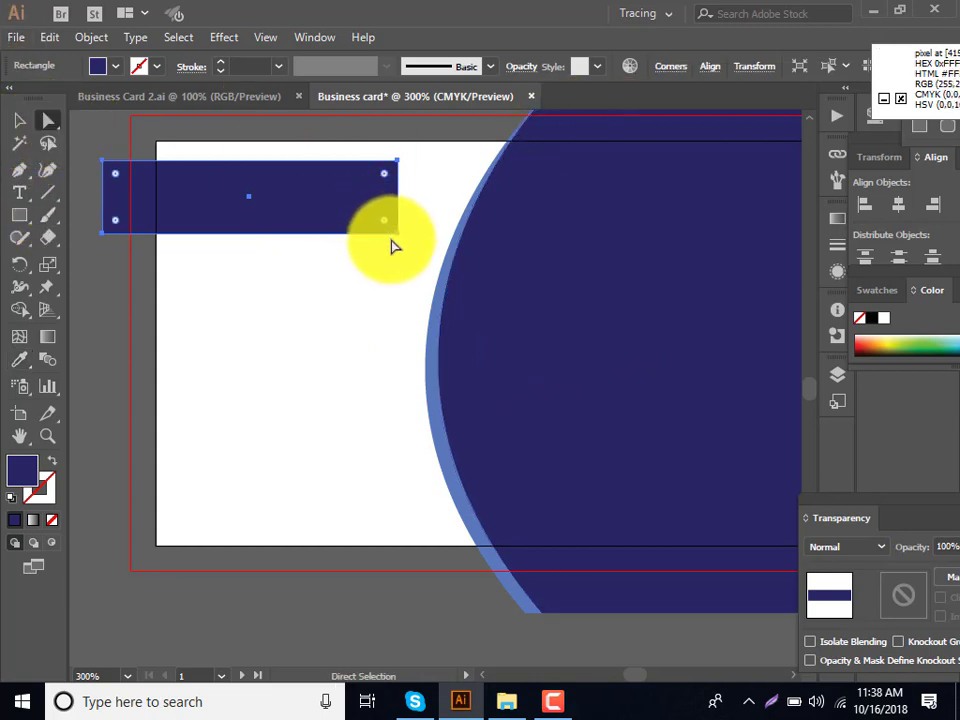
click(396, 234)
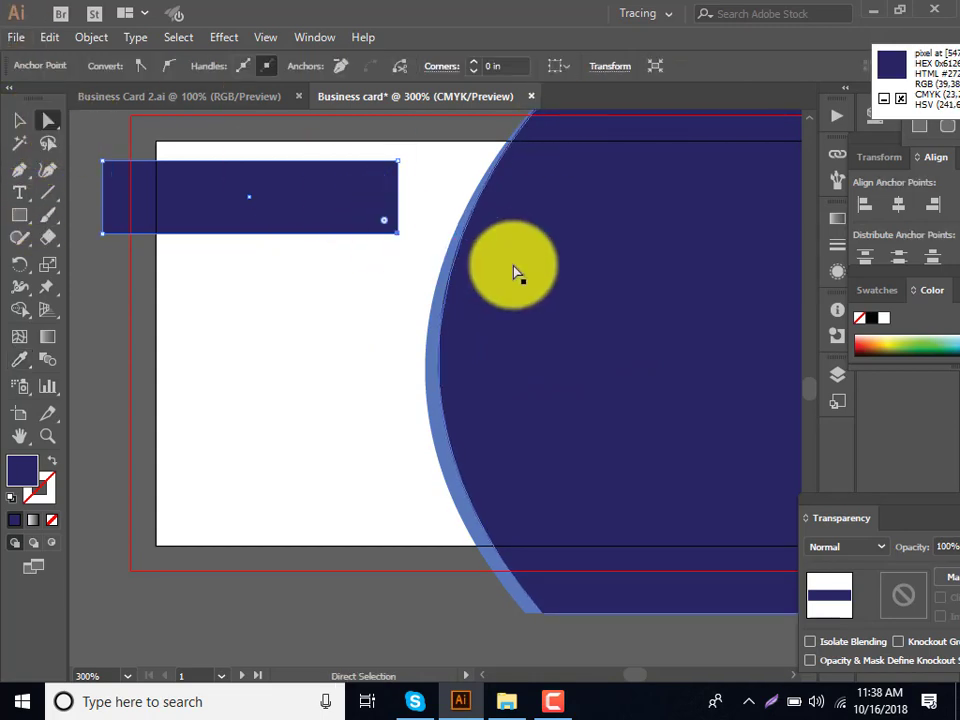
key(Left)
key(Left)
key(Left)
key(shift+Left)
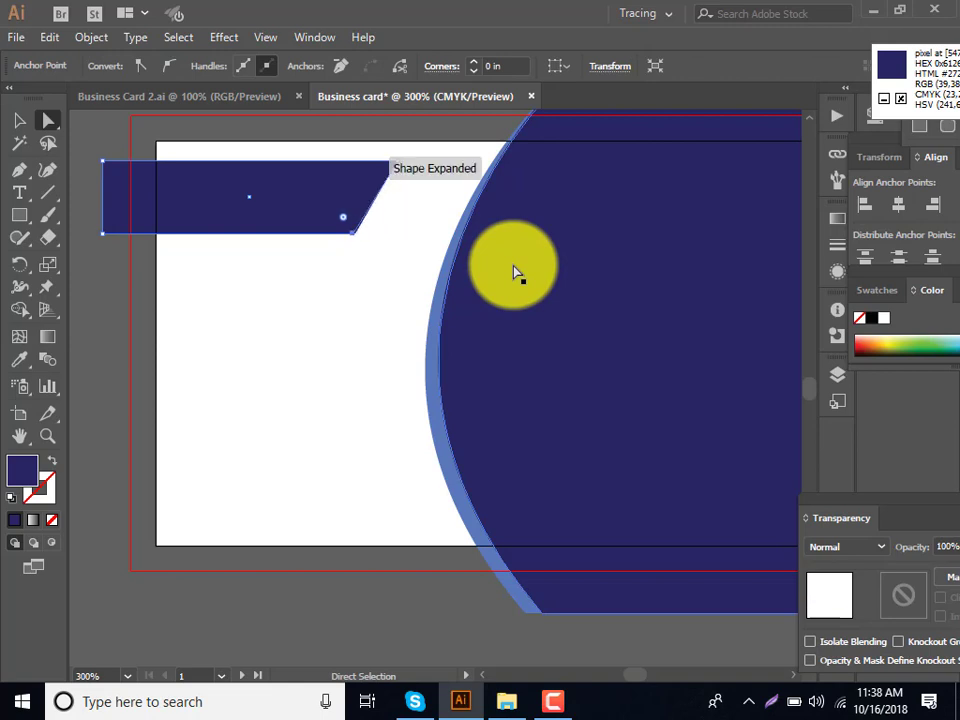
key(shift+Left)
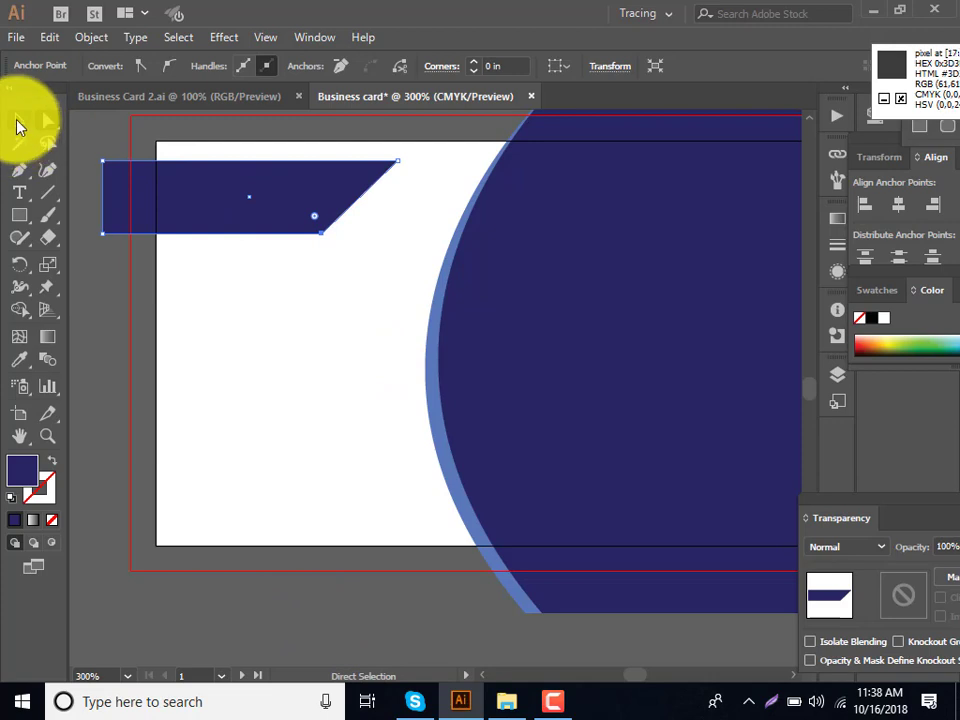
click(16, 125)
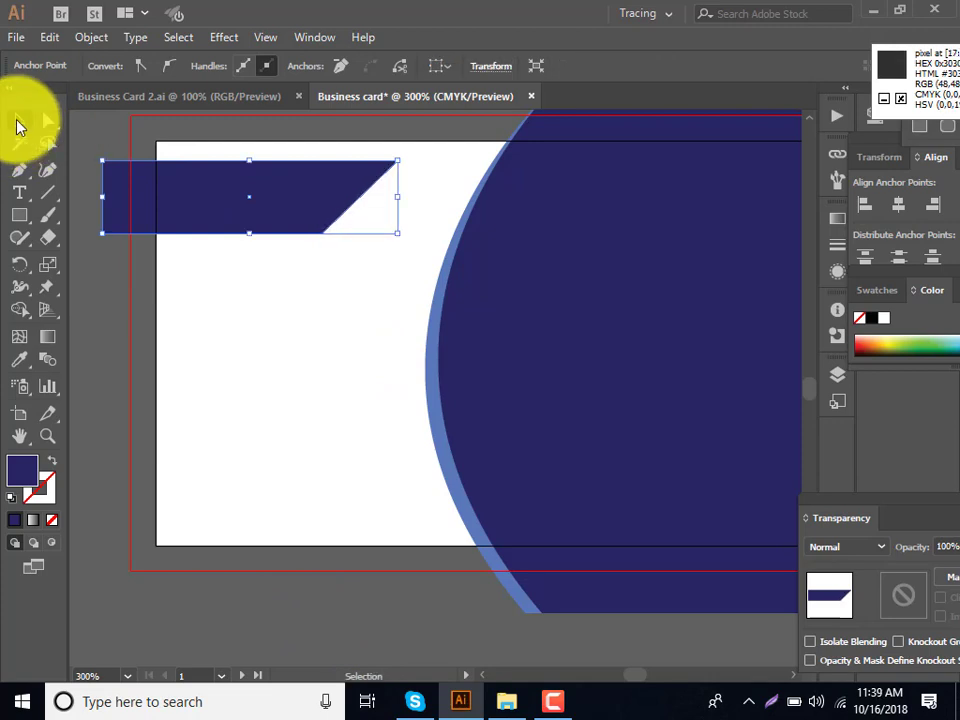
drag(180, 189, 205, 190)
click(298, 328)
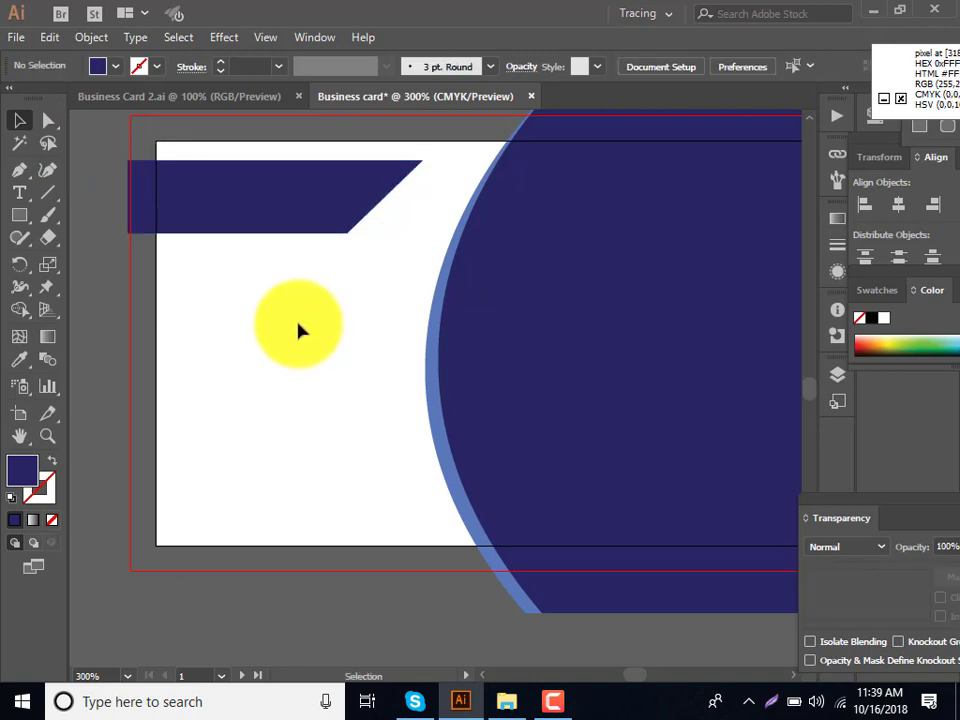
Check the reference, then open 9271.eps from the Downloads folder
click(161, 96)
click(162, 438)
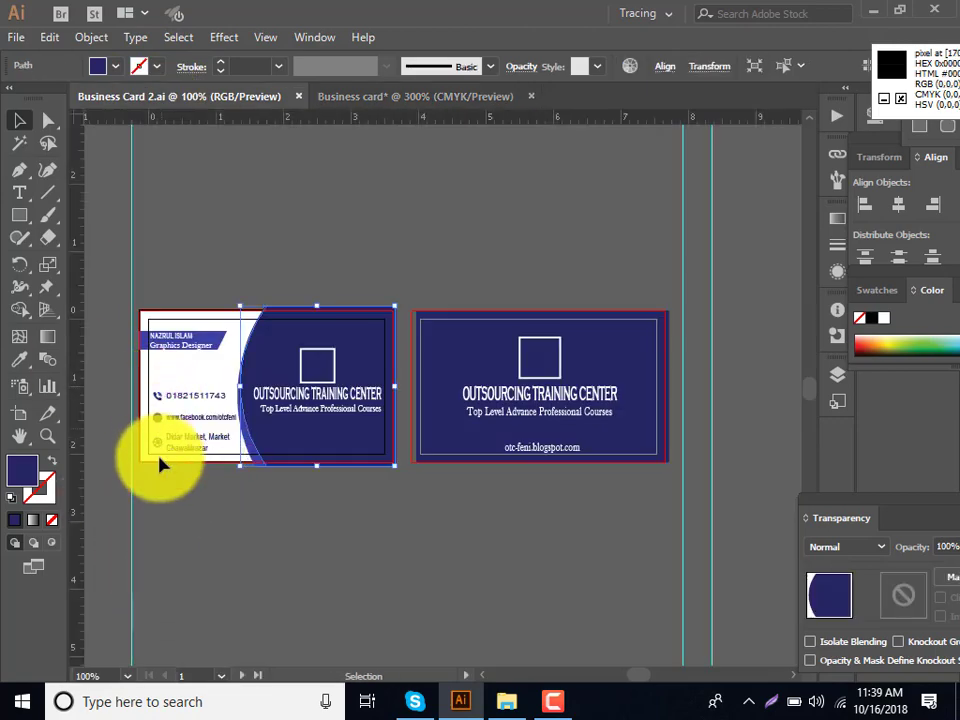
key(alt+Tab)
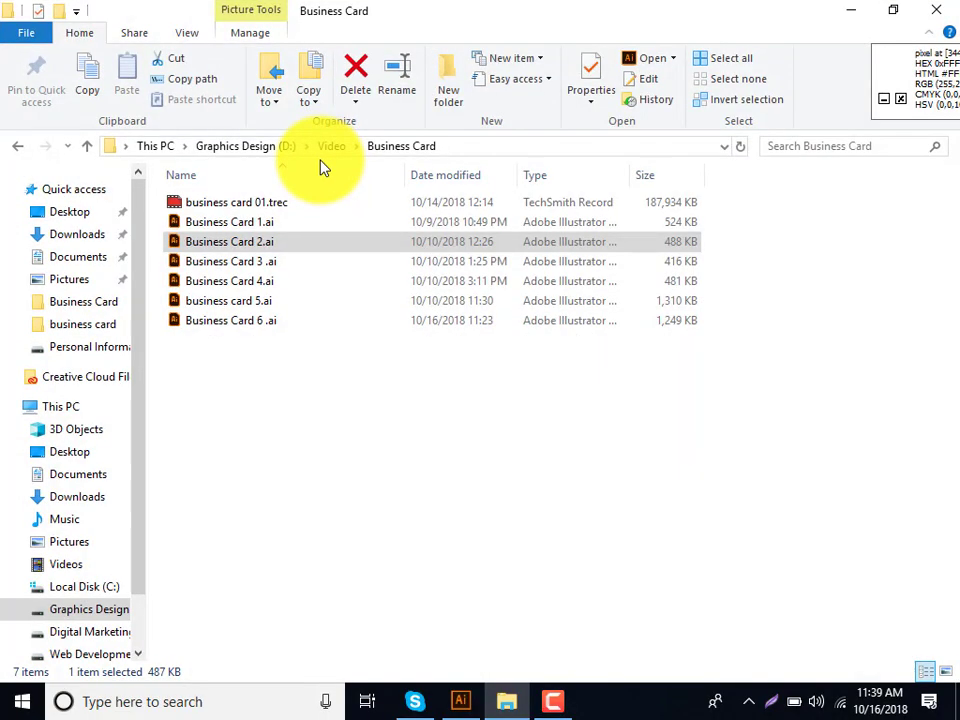
click(90, 234)
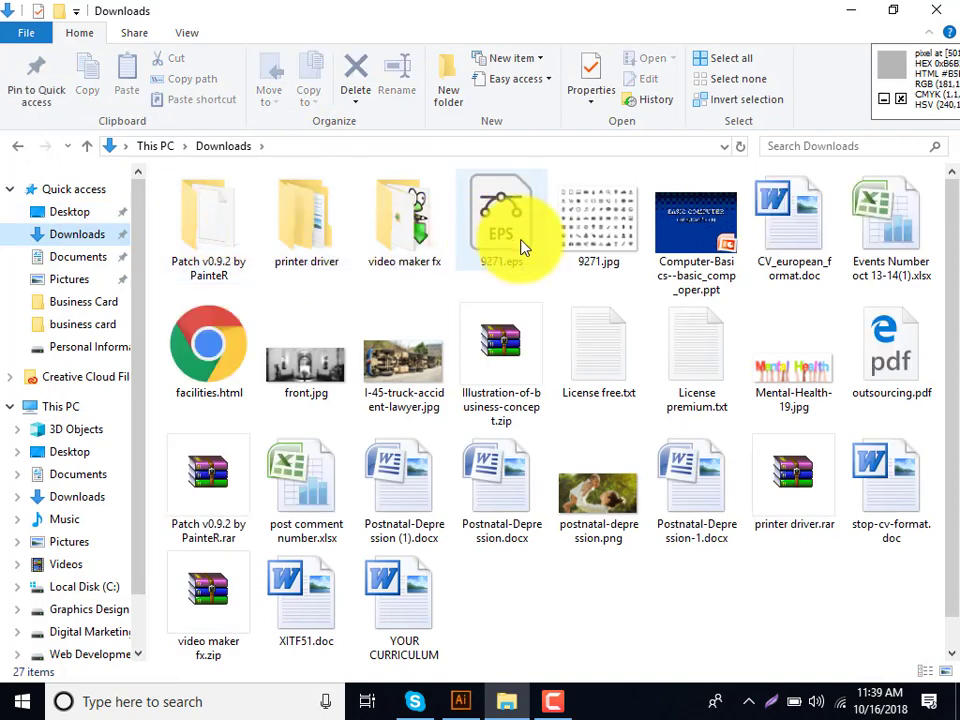
click(525, 214)
key(alt+Tab)
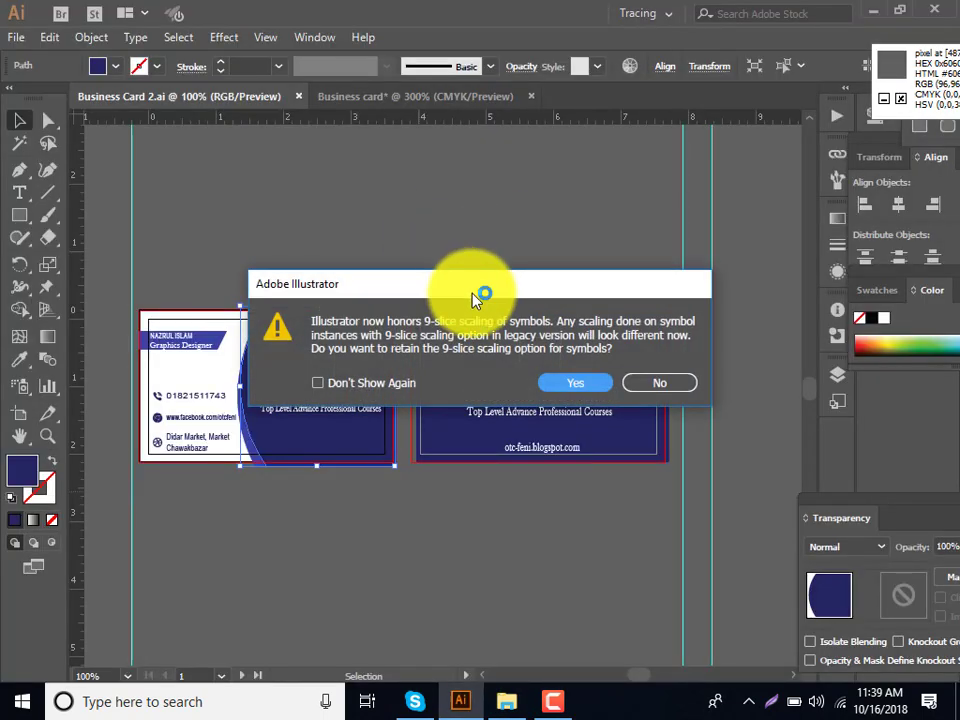
Accept 9-slice scaling, fit the 9271 sheet, and select its phone, globe and pin icons
click(577, 384)
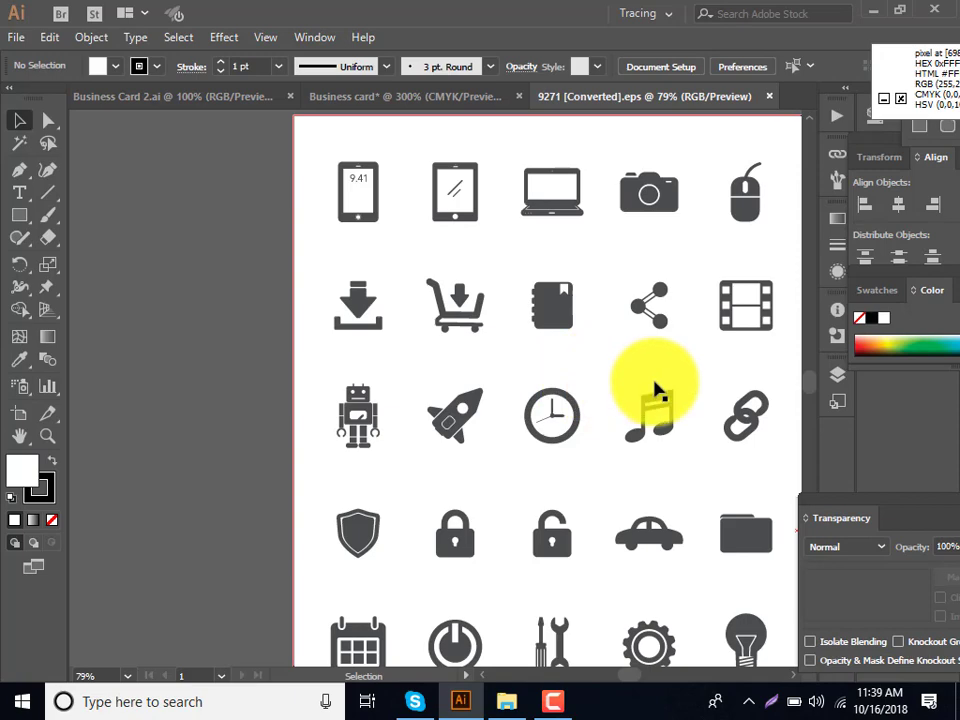
key(ctrl+0)
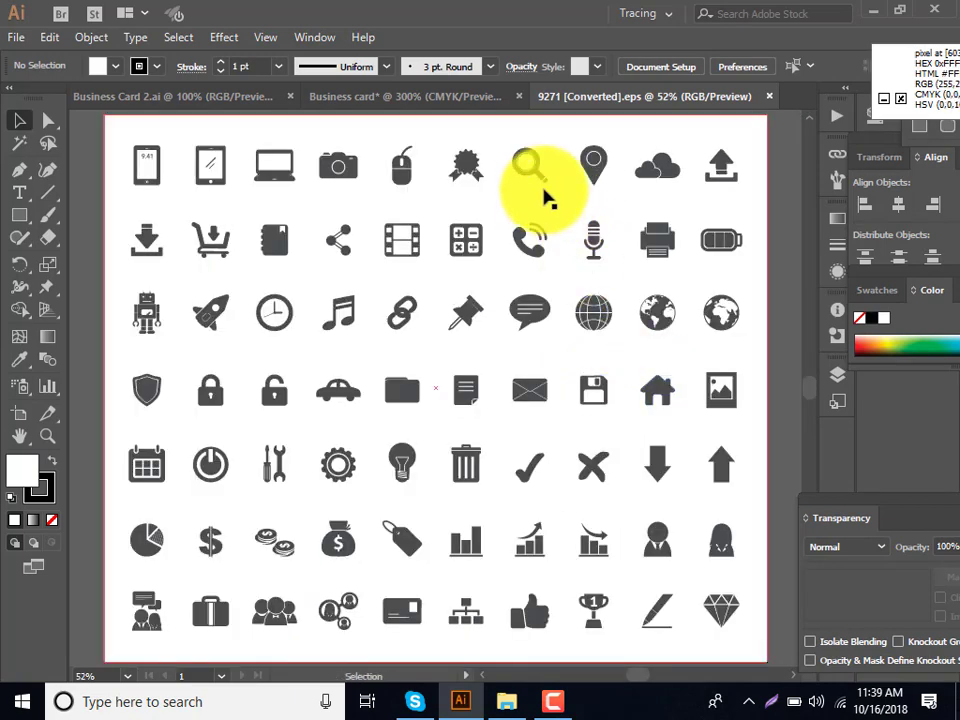
click(527, 257)
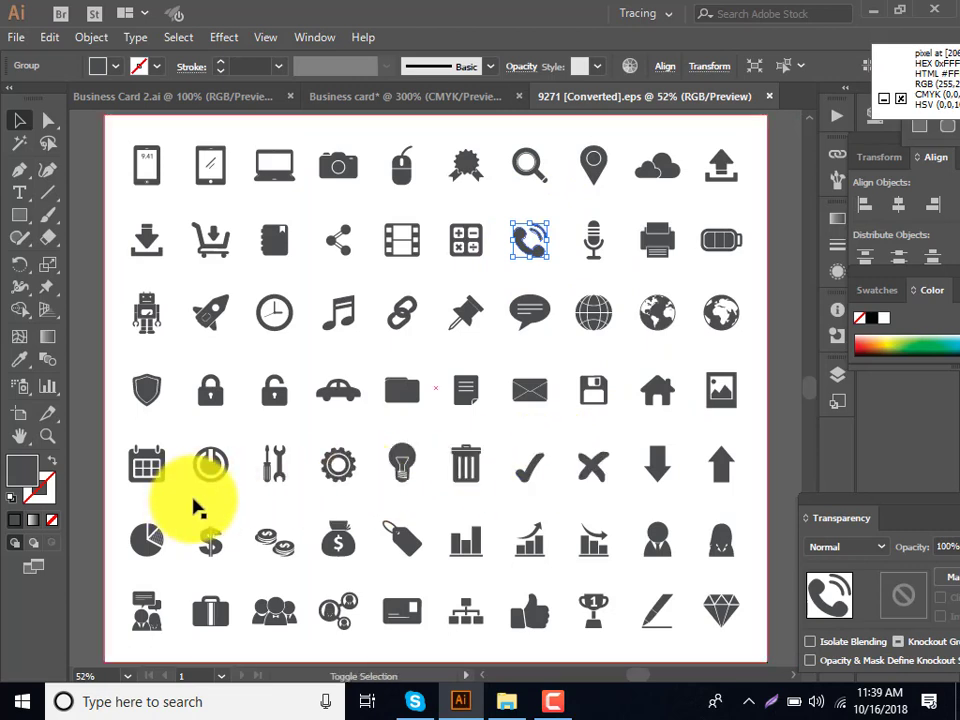
shift+click(530, 314)
shift+click(593, 240)
shift+click(593, 313)
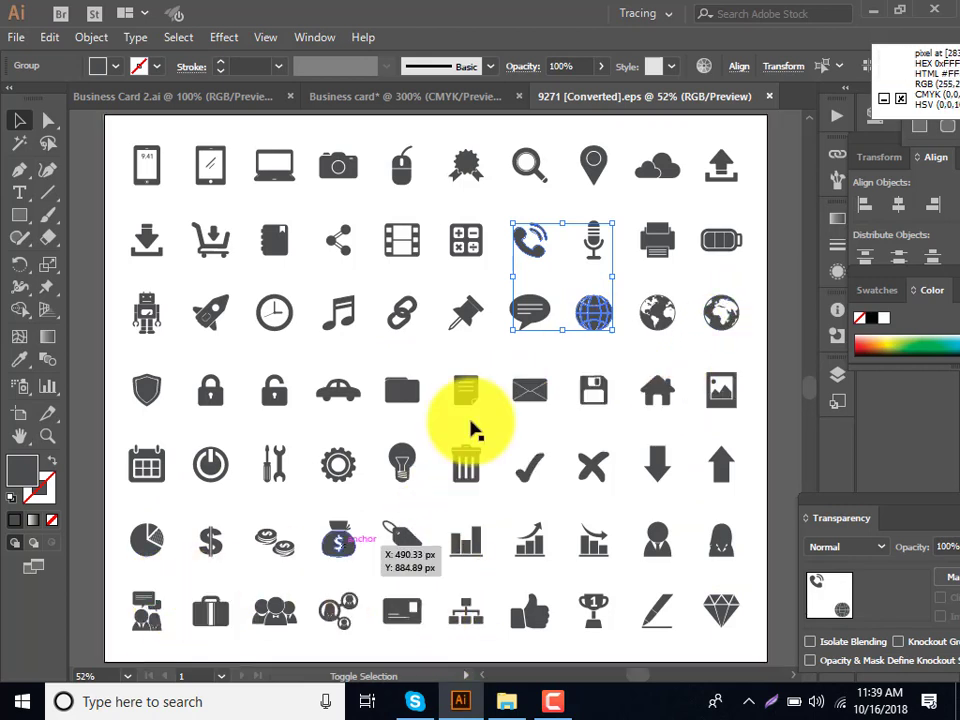
shift+click(600, 170)
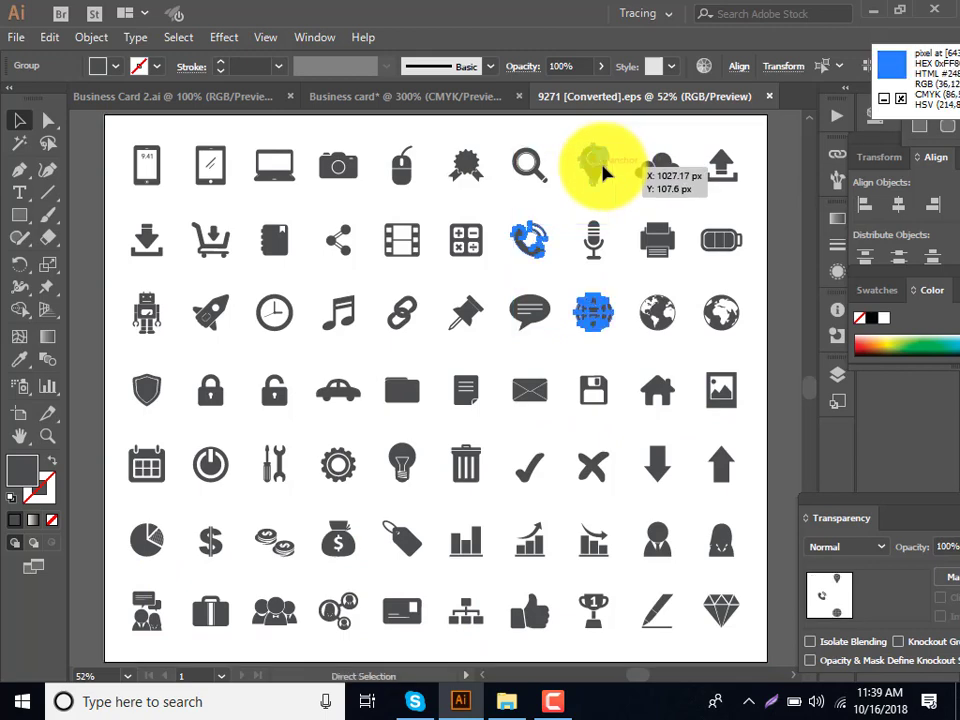
click(170, 96)
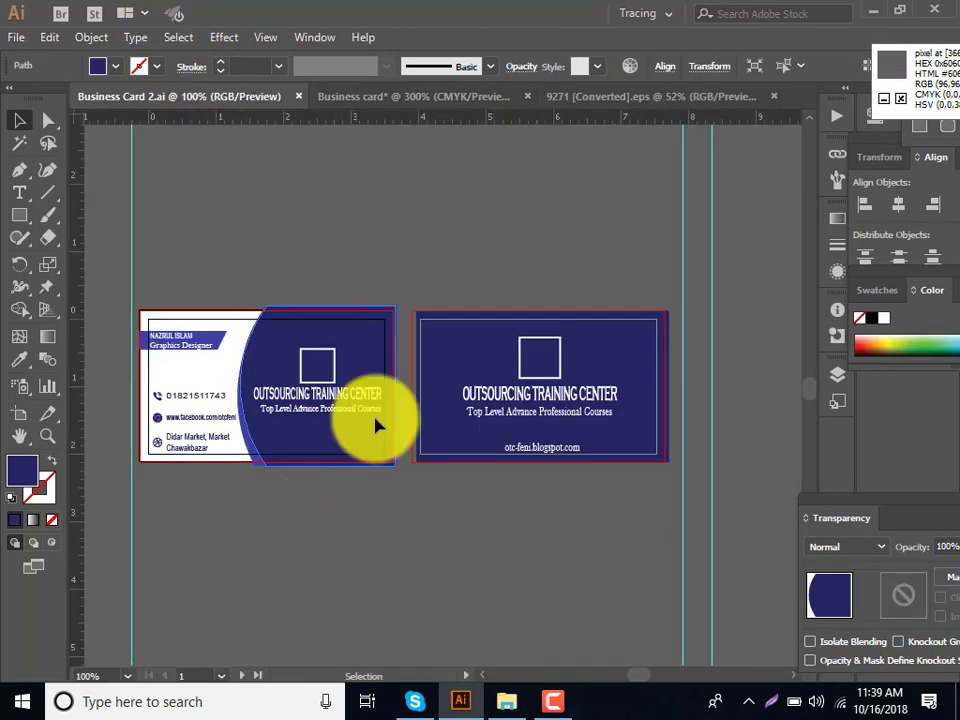
Paste the icons into the Business card and shrink the group to fit
click(371, 96)
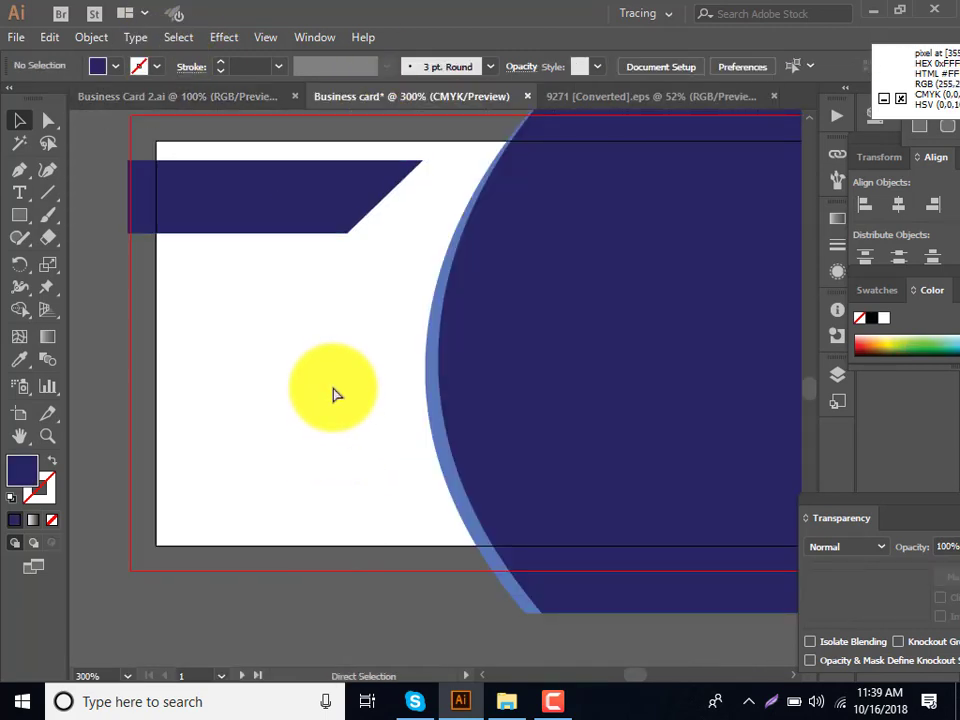
key(ctrl+v)
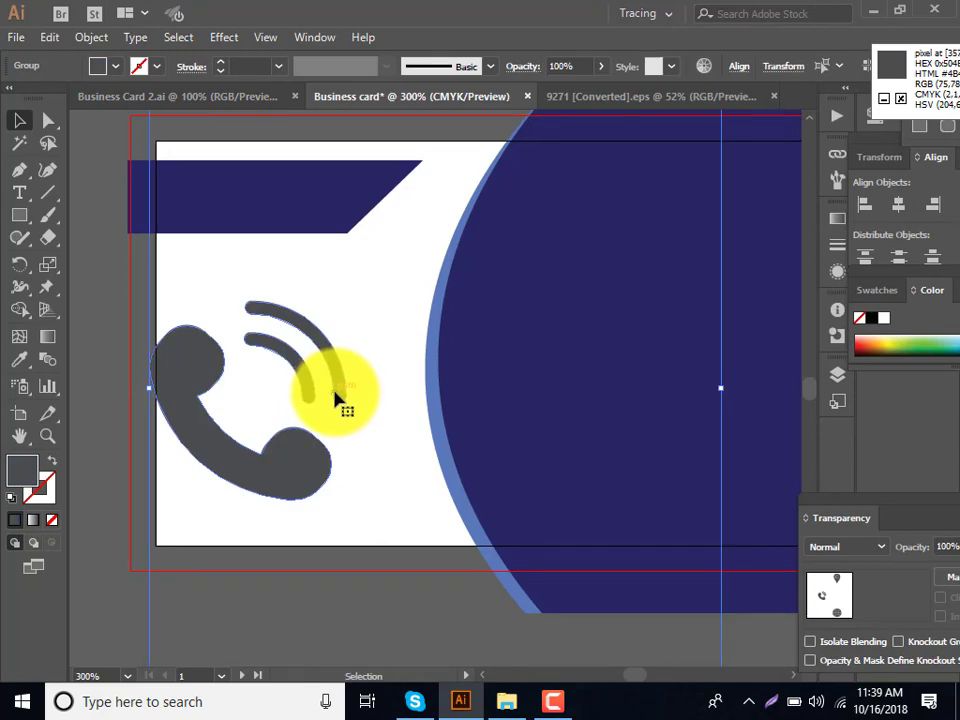
scroll(360, 398, down, 2)
scroll(480, 430, down, 3)
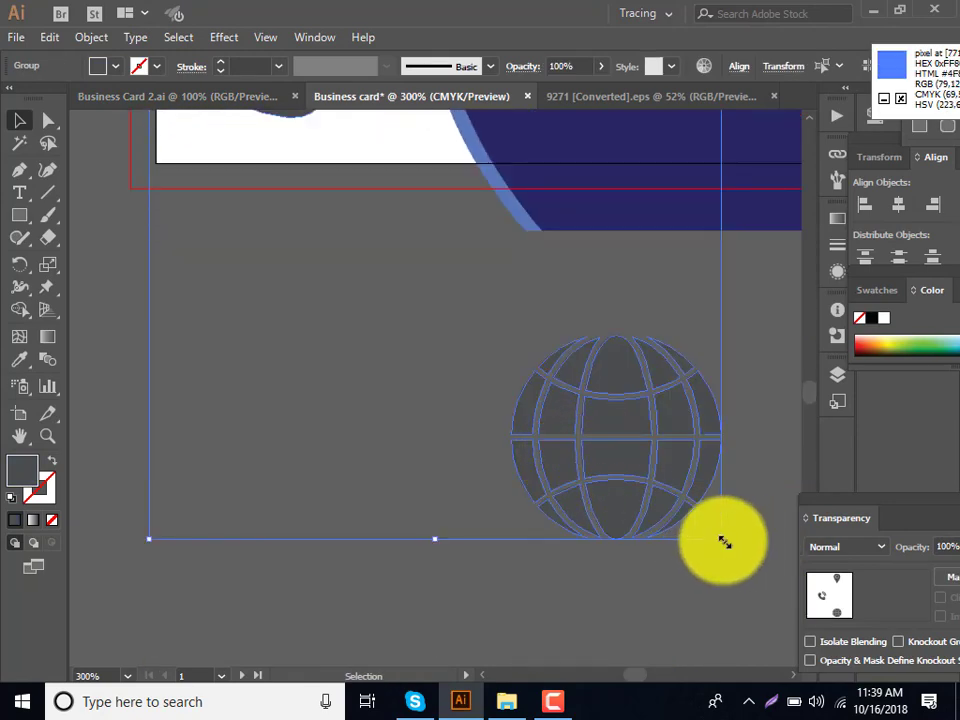
drag(724, 541, 540, 268)
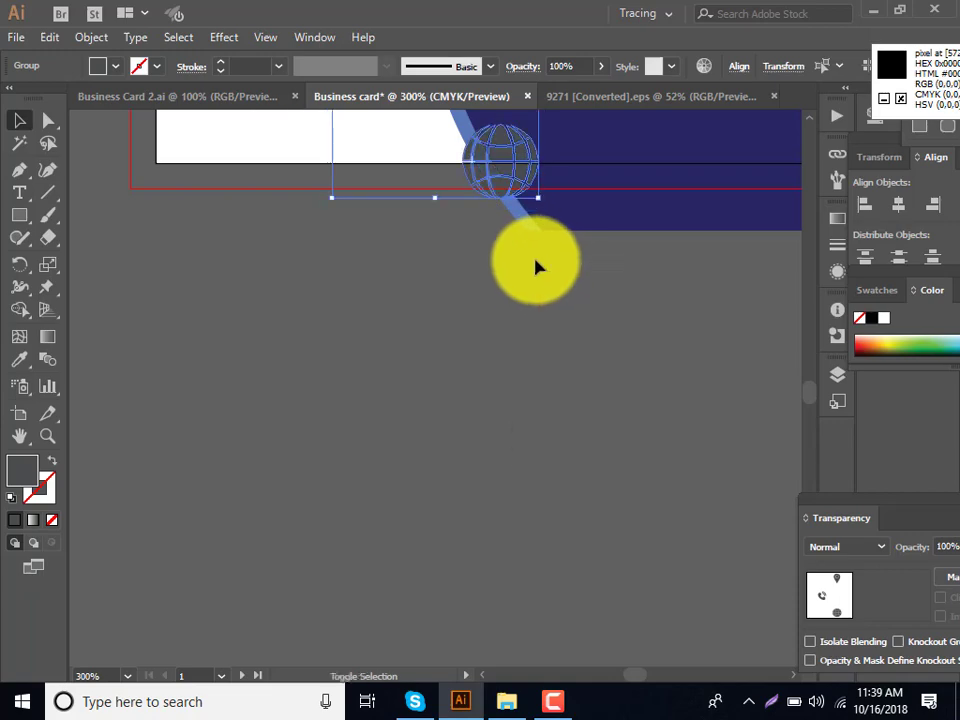
scroll(560, 300, up, 3)
scroll(560, 370, up, 2)
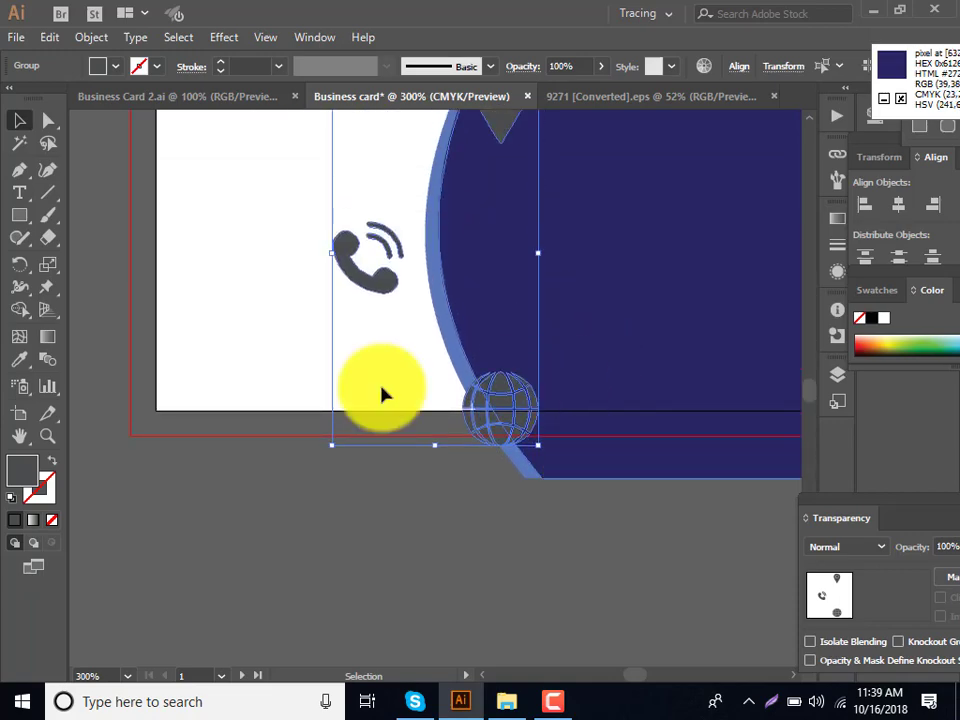
Colour the icons black and move the group right along the navy curve
double_click(30, 478)
drag(560, 455, 588, 473)
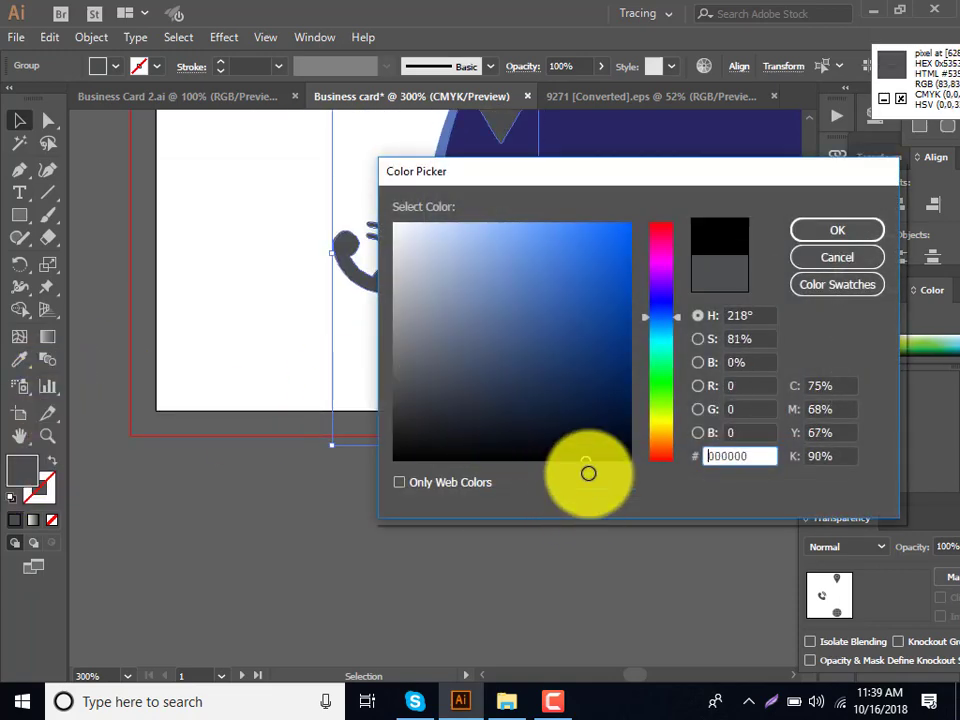
click(815, 232)
scroll(590, 315, up, 2)
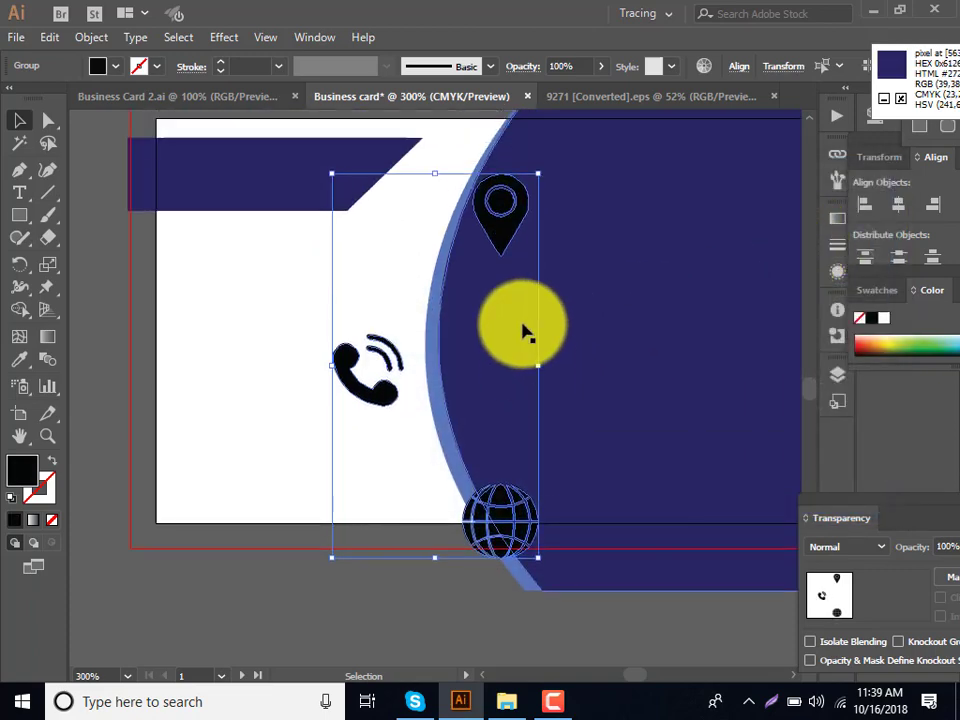
drag(510, 214, 600, 194)
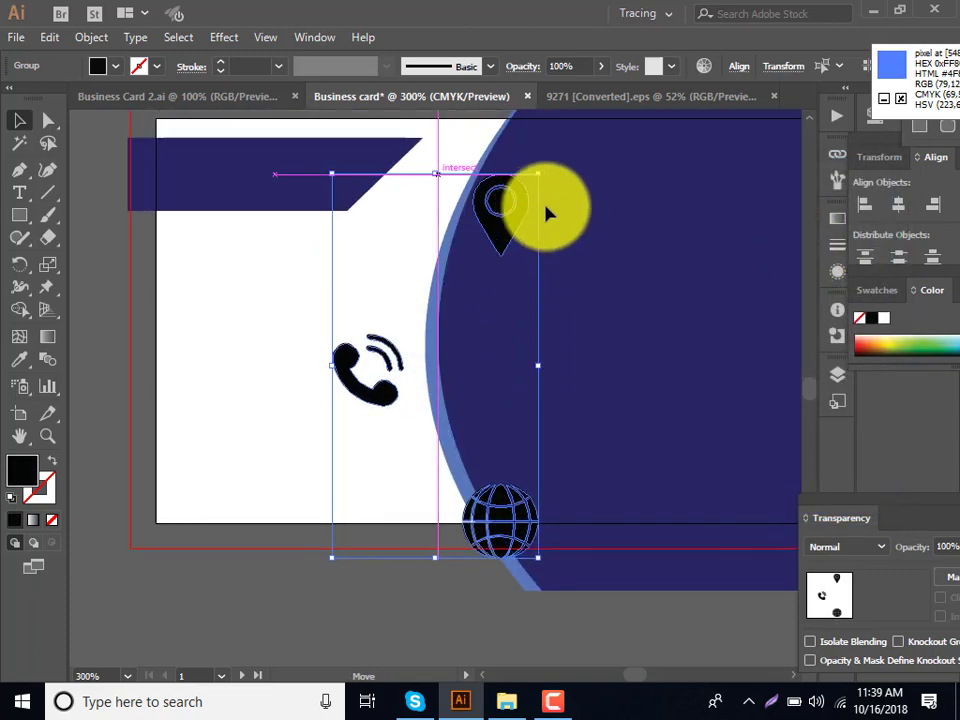
click(280, 388)
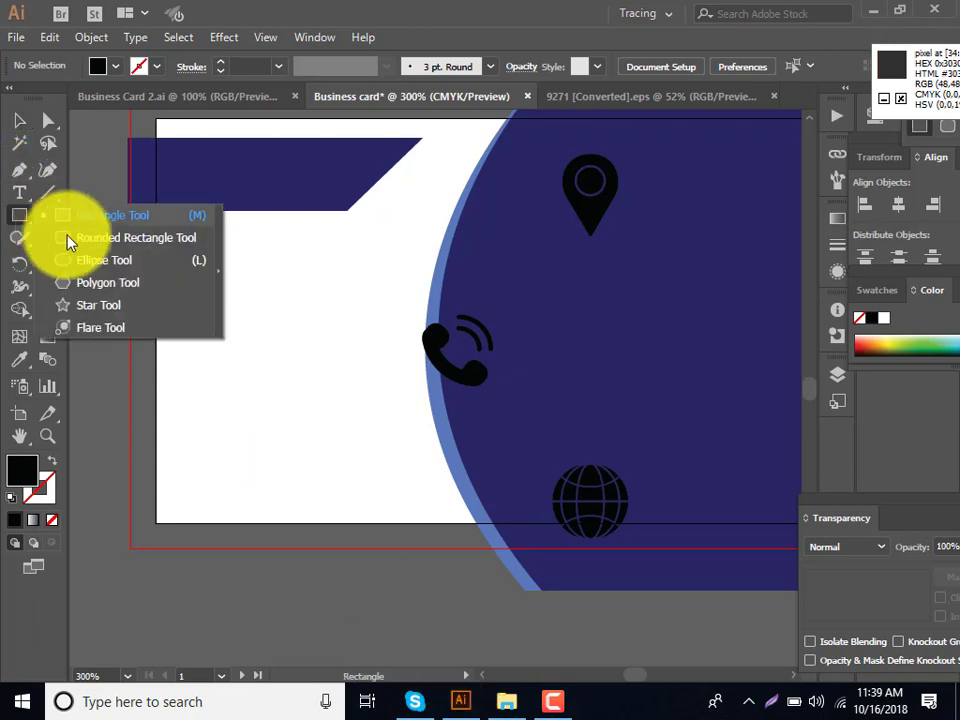
drag(18, 217, 82, 261)
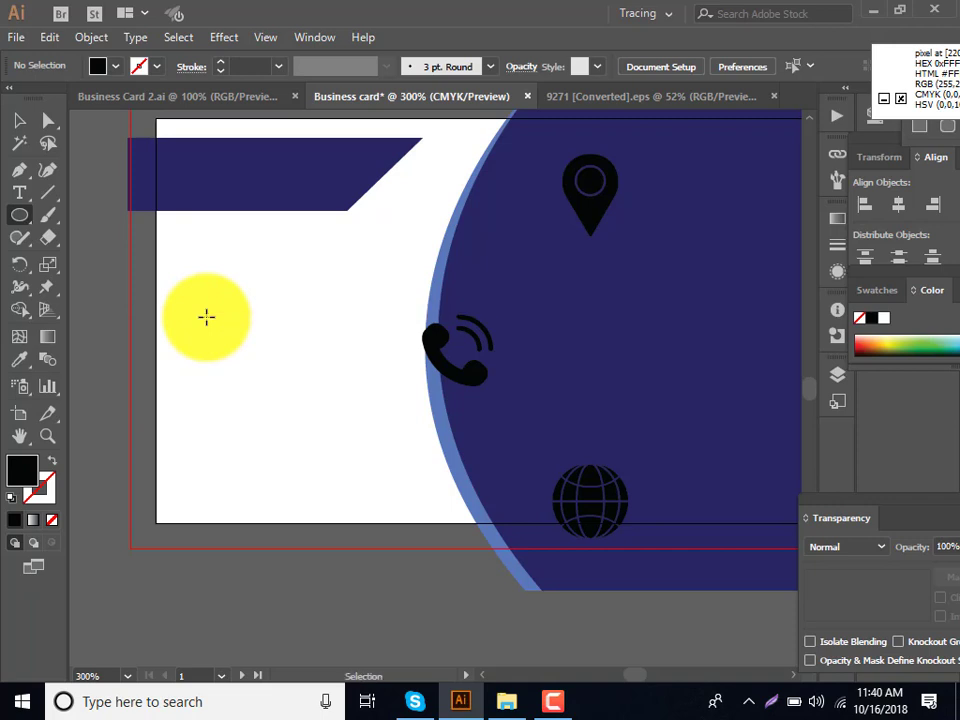
key(ctrl+plus)
key(ctrl+plus)
mouse_move(510, 386)
mouse_down()
mouse_move(548, 370)
mouse_move(536, 456)
mouse_move(550, 393)
mouse_up()
key(ctrl+minus)
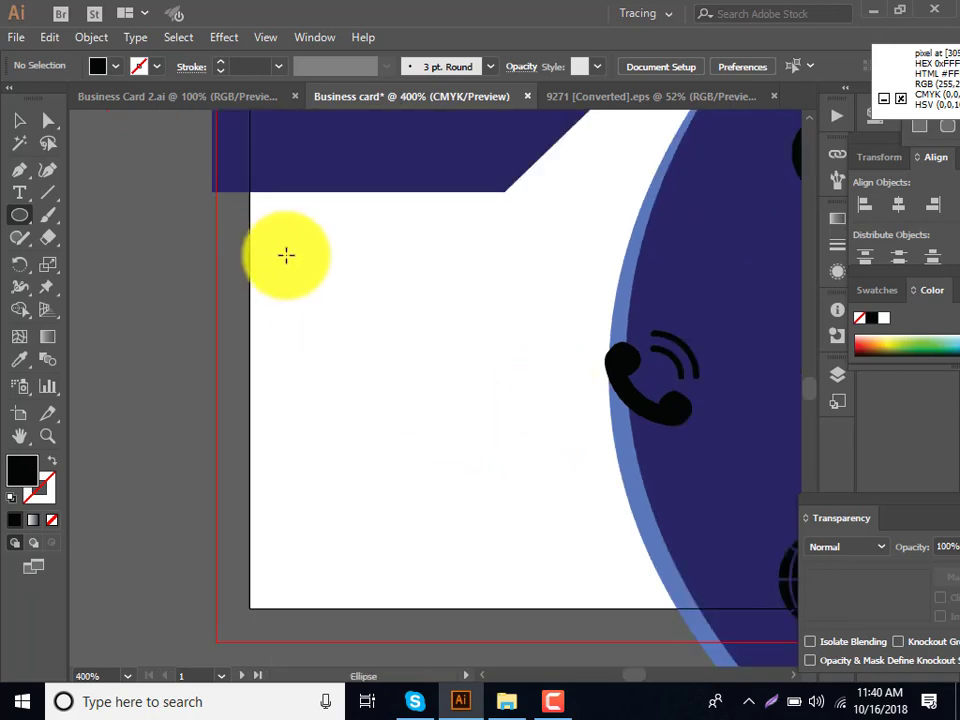
drag(290, 248, 318, 276)
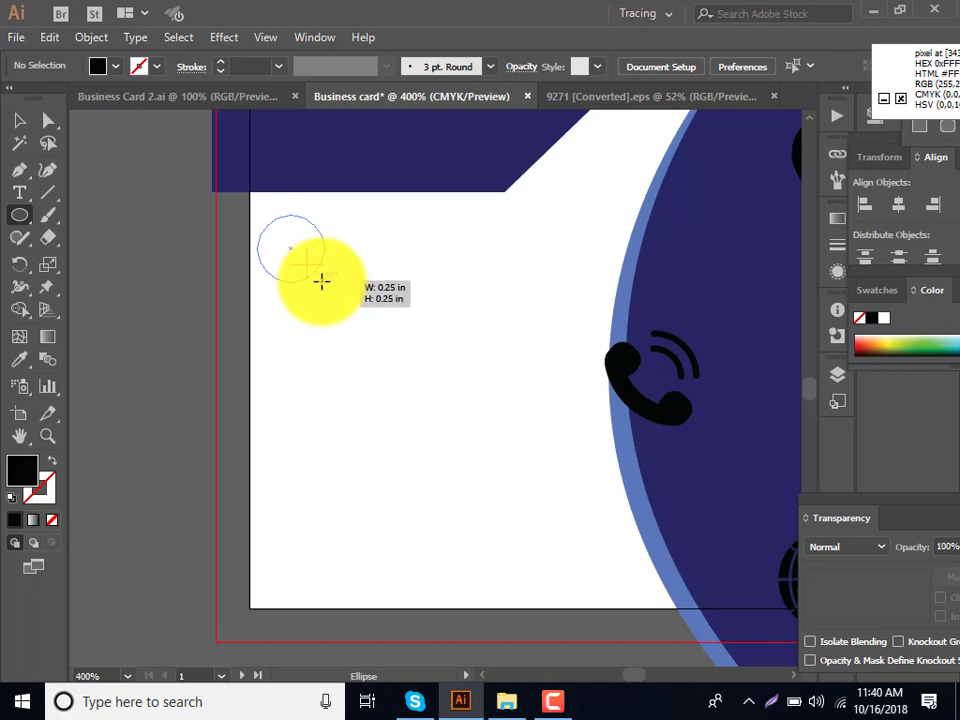
drag(321, 282, 323, 281)
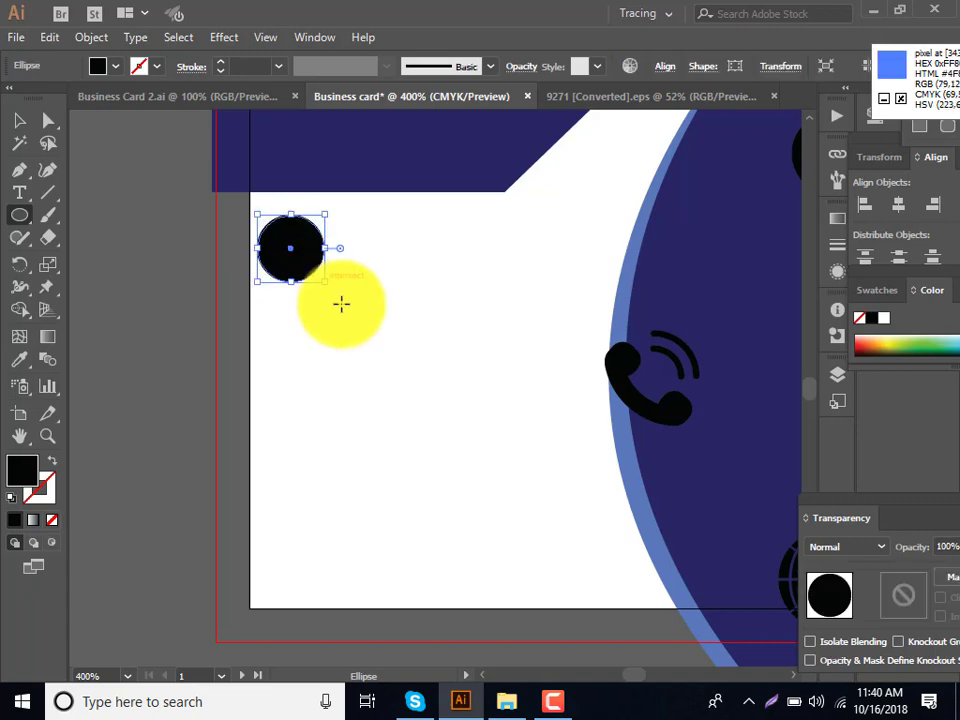
double_click(24, 470)
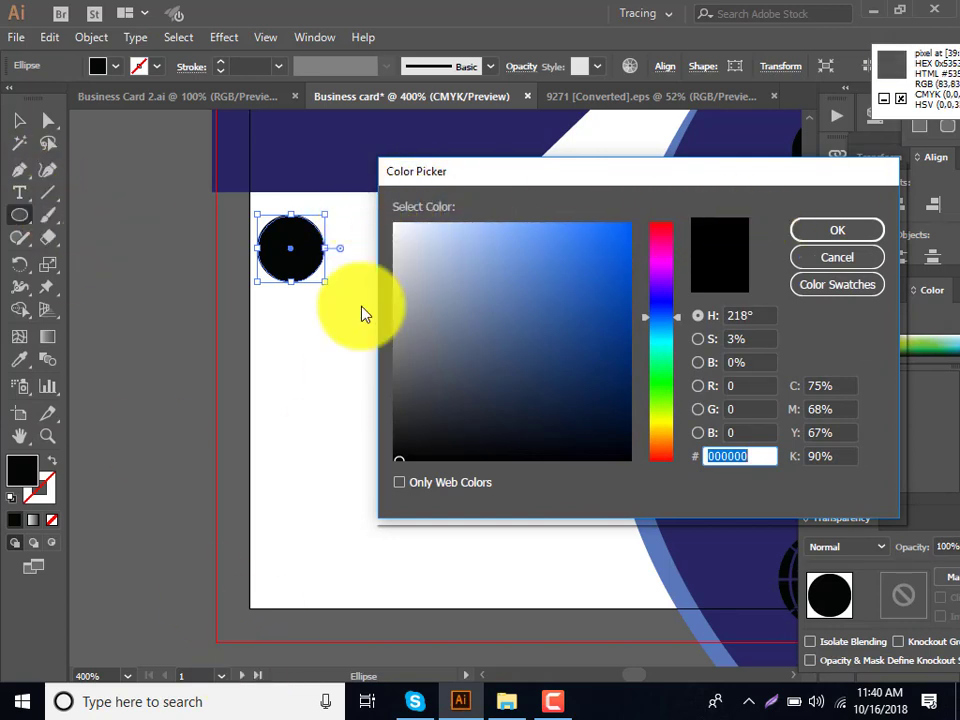
click(838, 257)
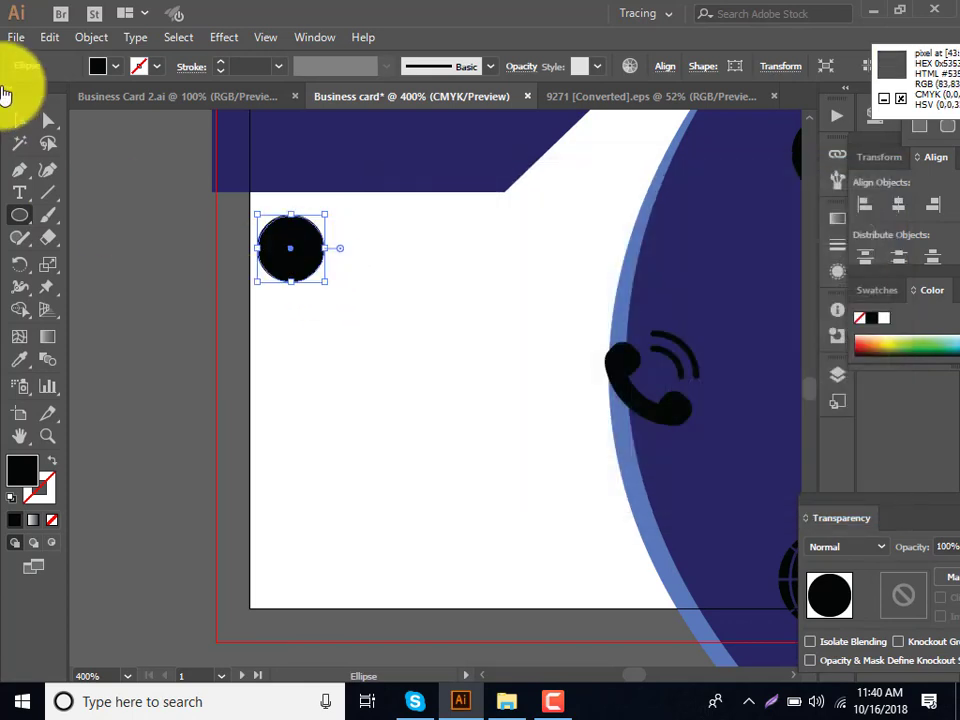
click(19, 120)
drag(280, 275, 133, 270)
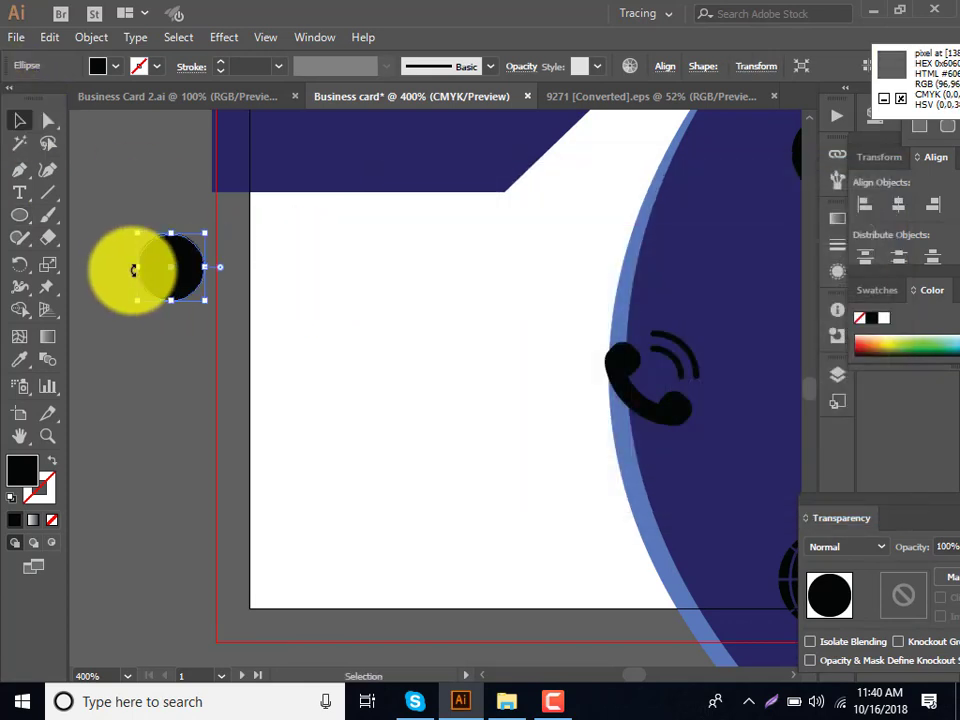
key(Delete)
Move the phone icon to the card's upper-left white area and pull out two vertical guides
drag(681, 418, 370, 321)
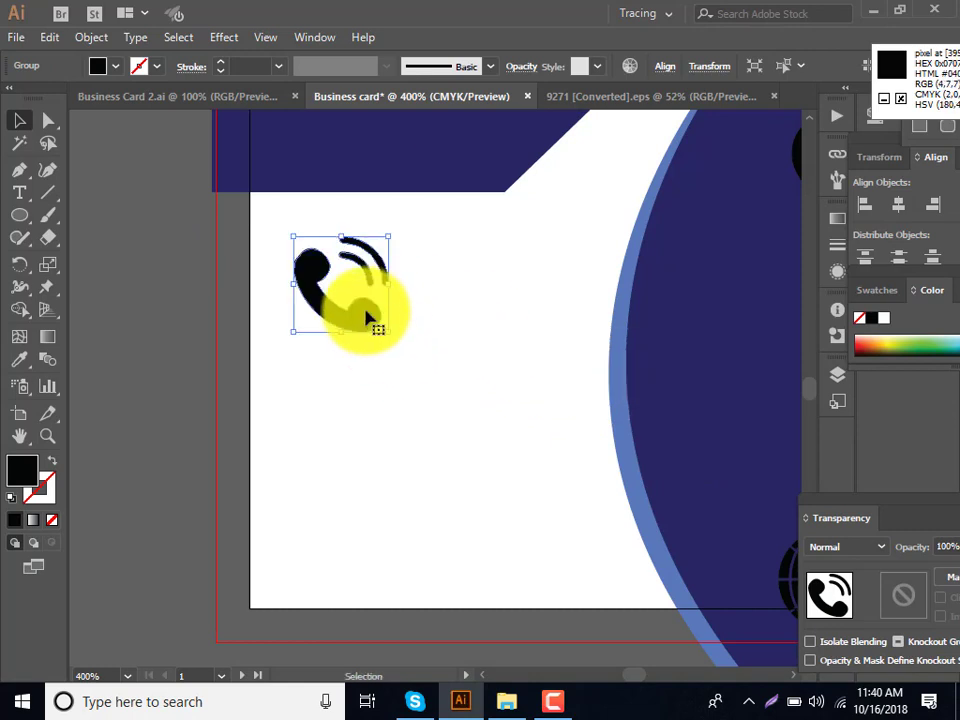
key(ctrl+r)
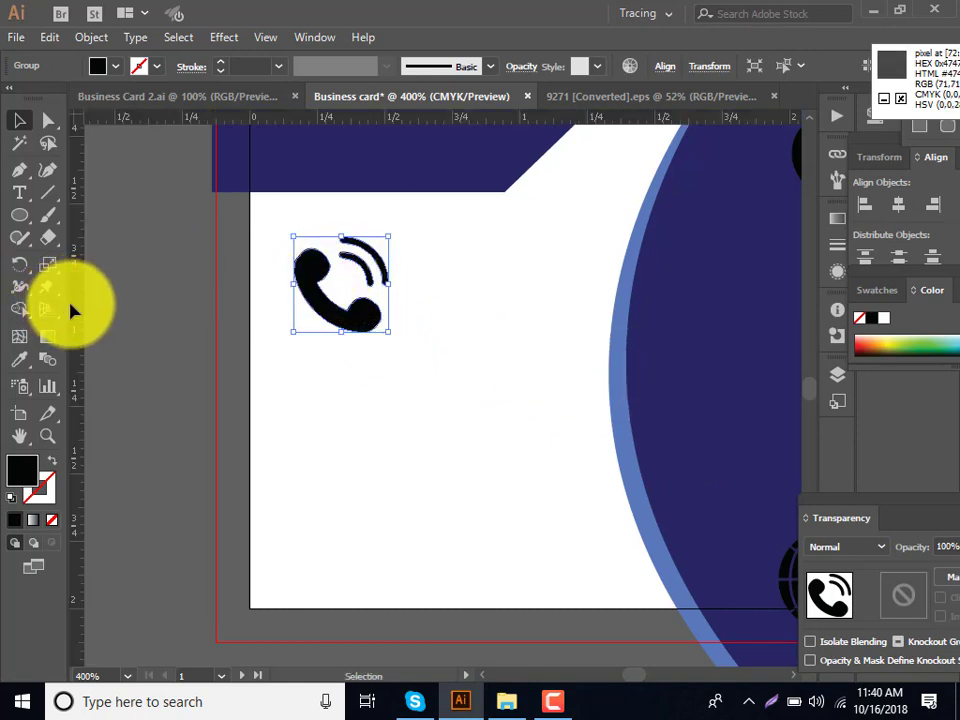
drag(80, 314, 292, 356)
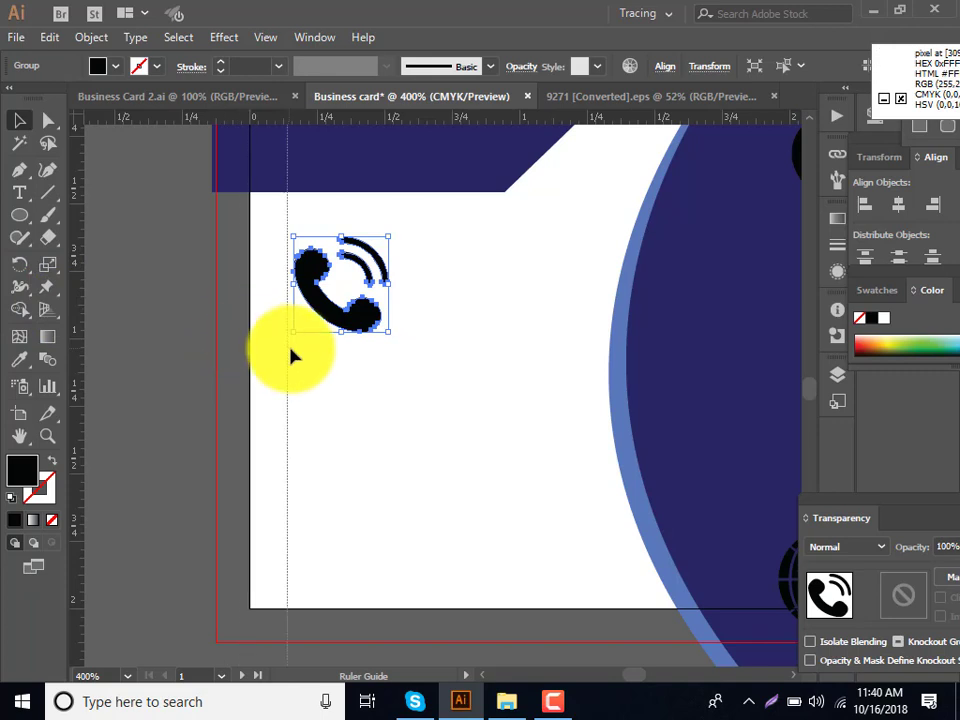
drag(76, 385, 358, 416)
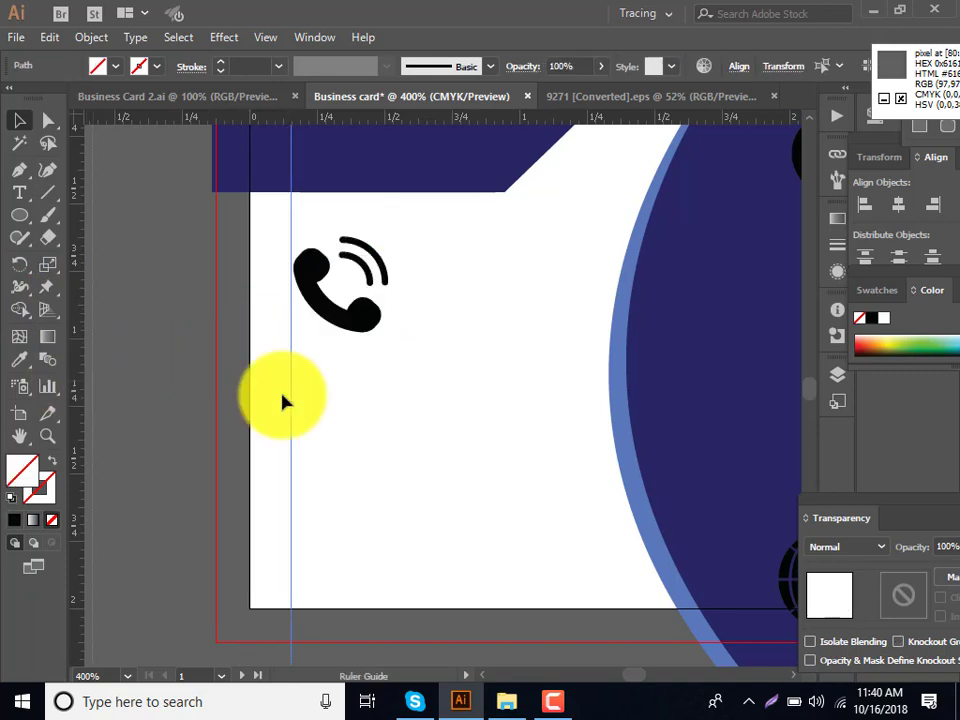
Shrink the phone icon between the guides and align the right guide to its edge
click(356, 322)
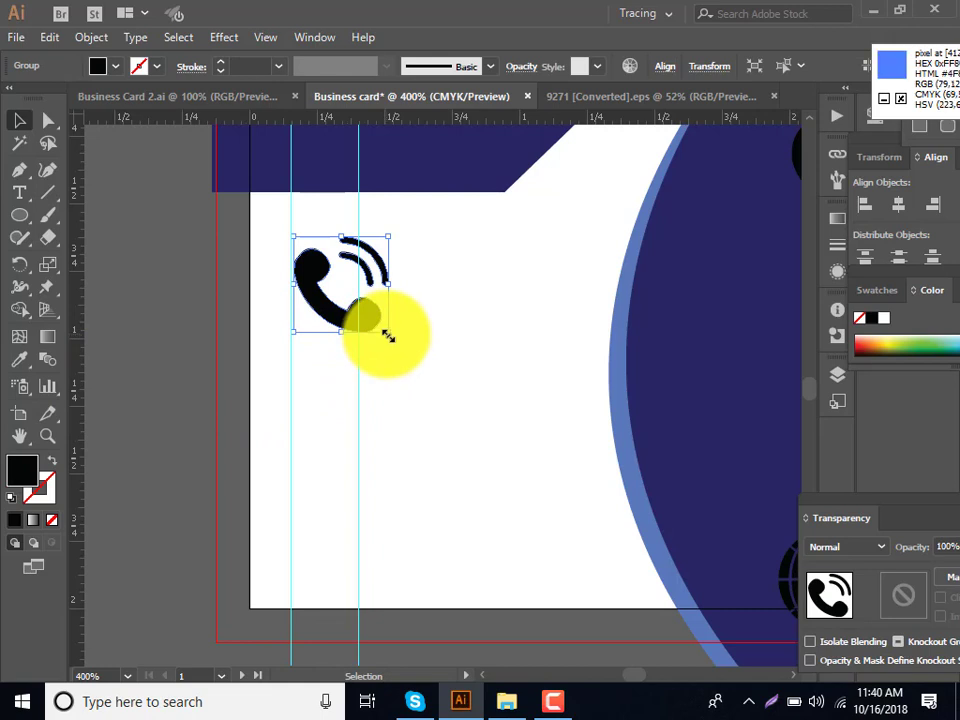
mouse_move(388, 336)
mouse_down()
mouse_move(370, 313)
mouse_move(322, 287)
mouse_move(333, 285)
mouse_up()
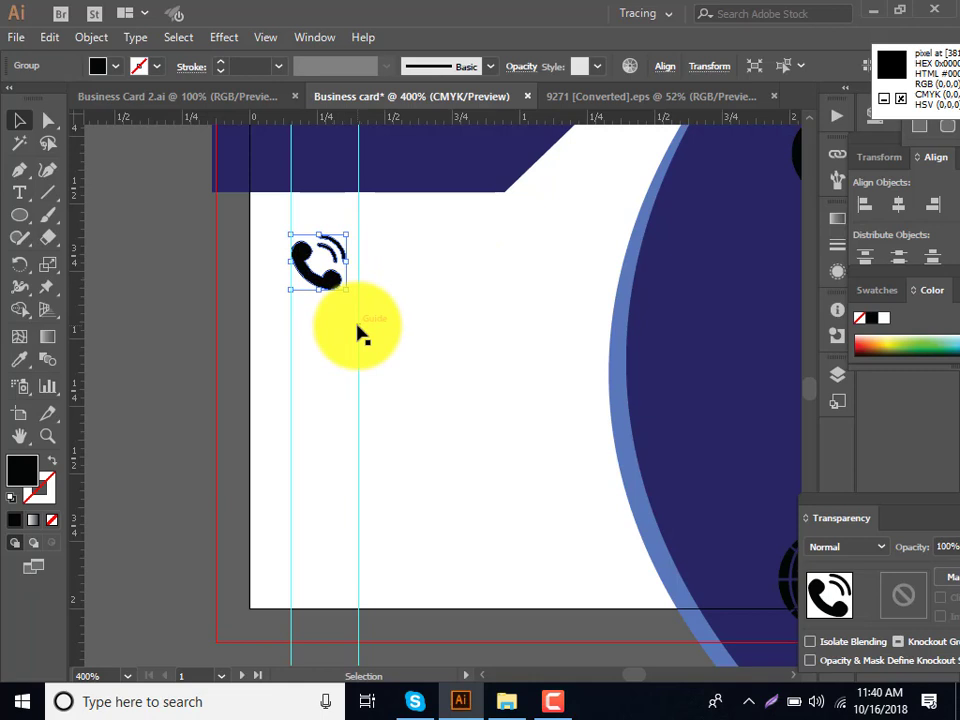
drag(353, 333, 346, 332)
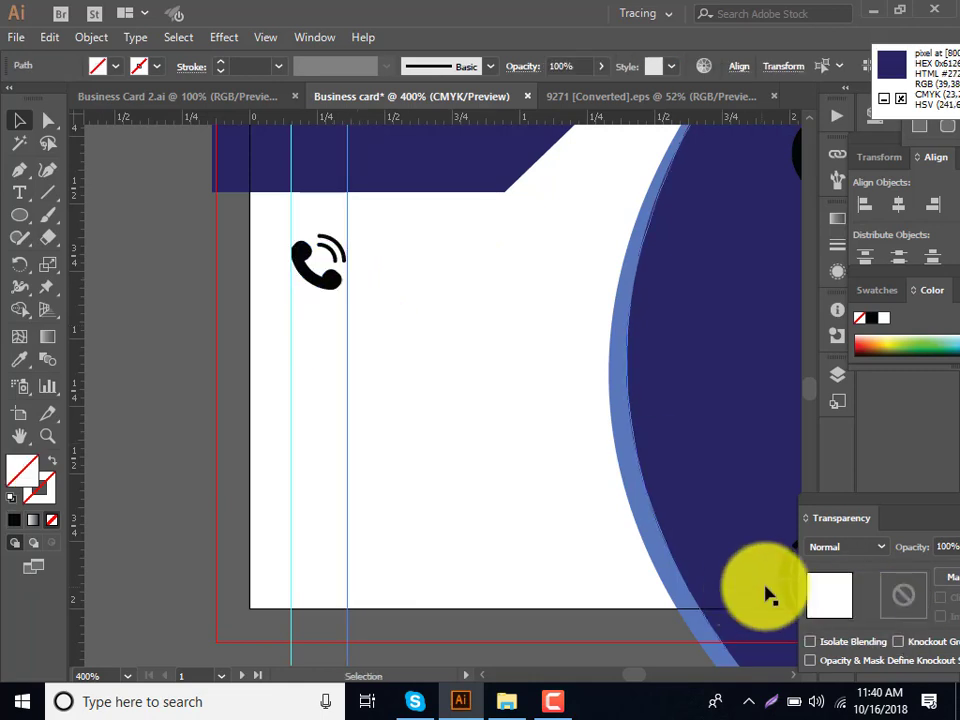
Bring the globe and location-pin icons onto the card front
drag(790, 592, 300, 497)
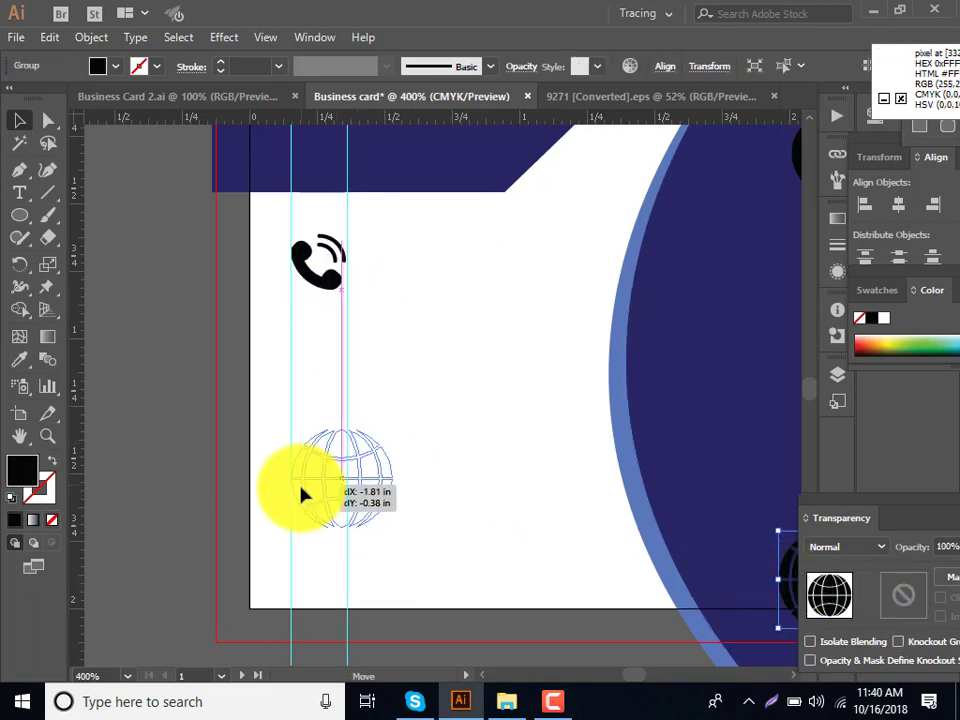
scroll(801, 173, up, 5)
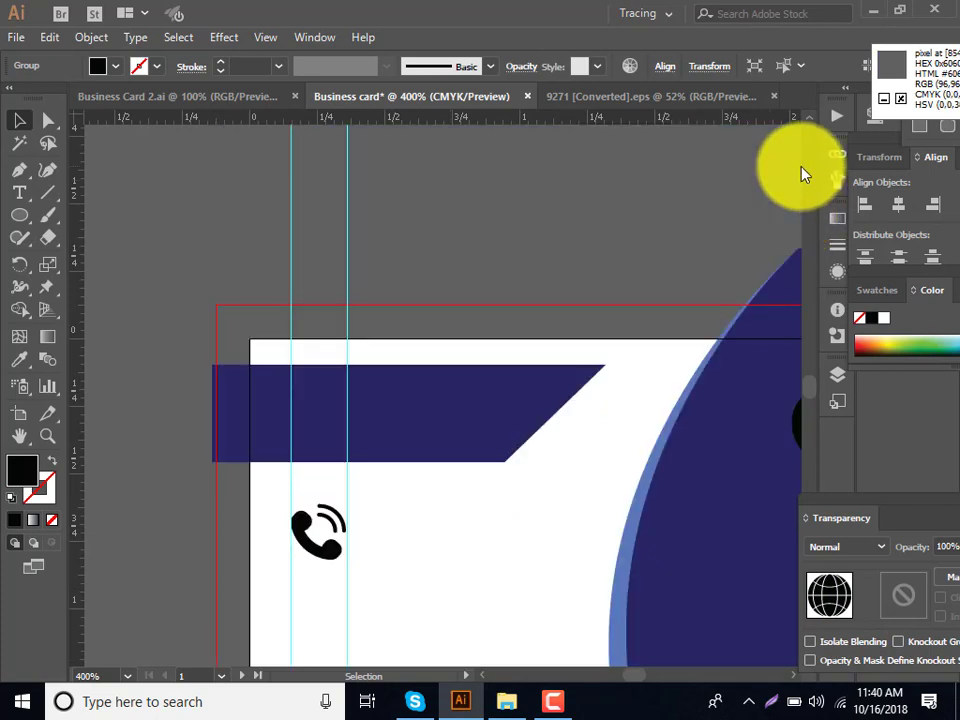
double_click(343, 577)
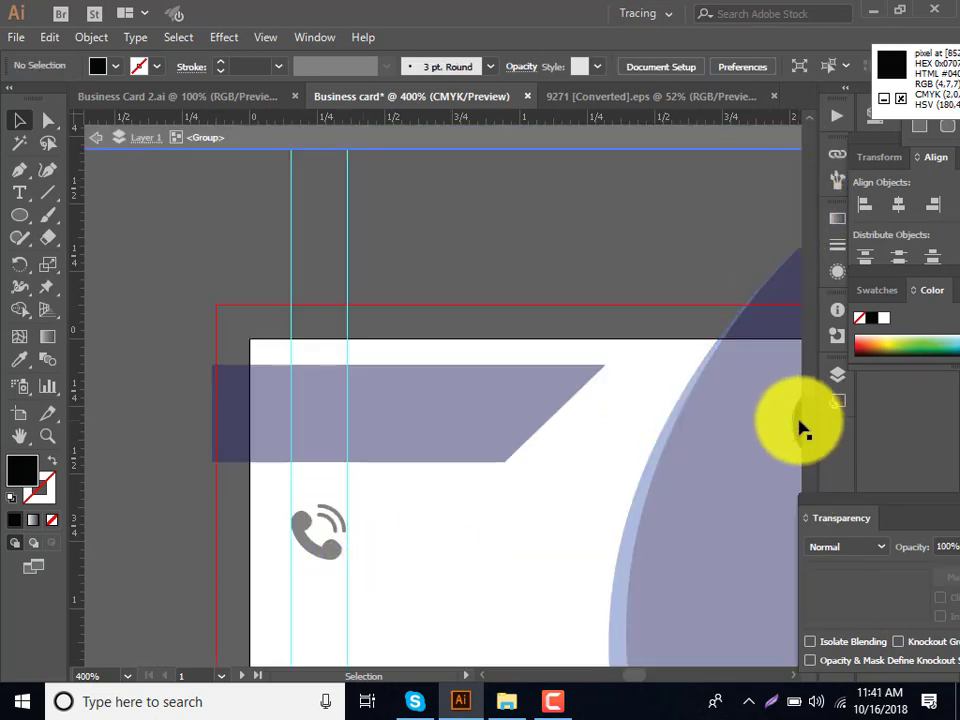
drag(800, 428, 549, 542)
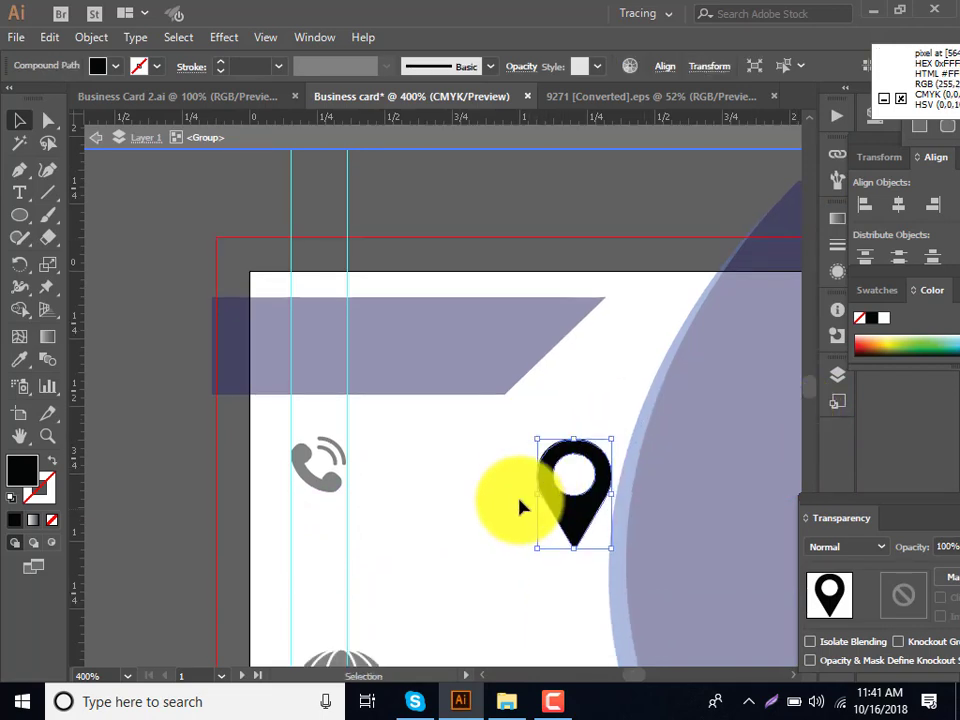
scroll(520, 495, down, 3)
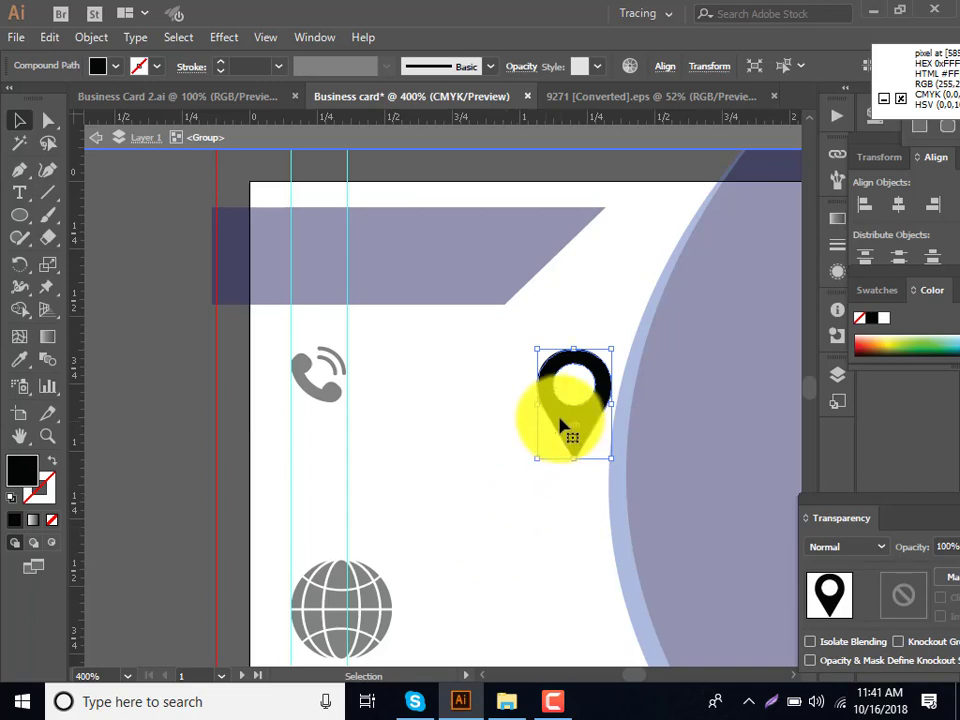
double_click(435, 514)
Try resizing the globe and moving the pin, then undo those changes
click(580, 432)
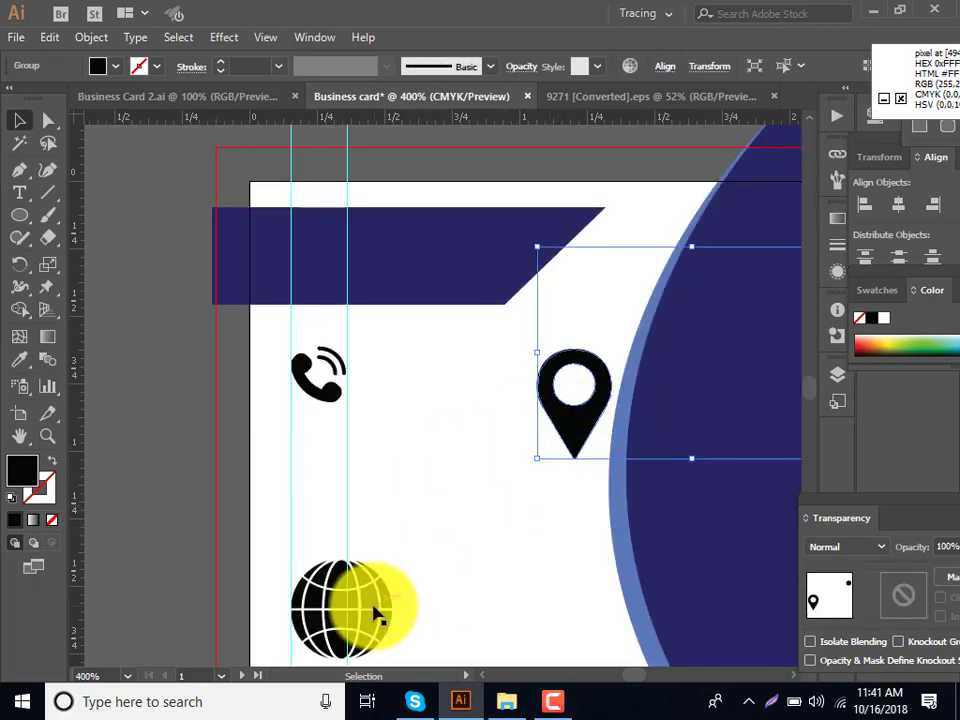
click(375, 615)
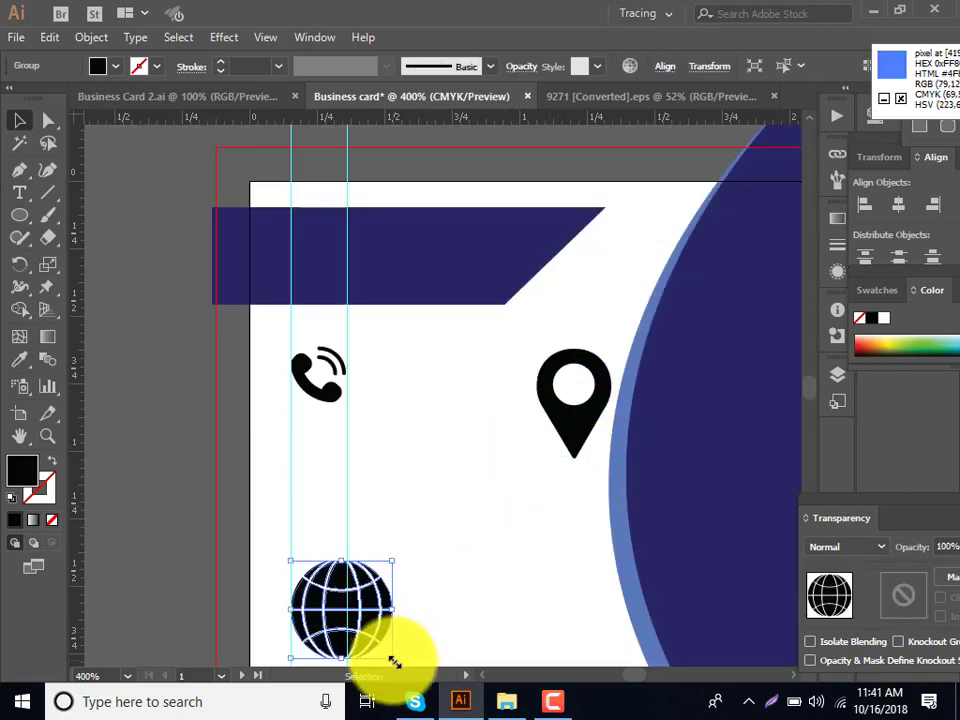
mouse_move(394, 662)
mouse_down()
mouse_move(369, 623)
mouse_move(352, 551)
mouse_up()
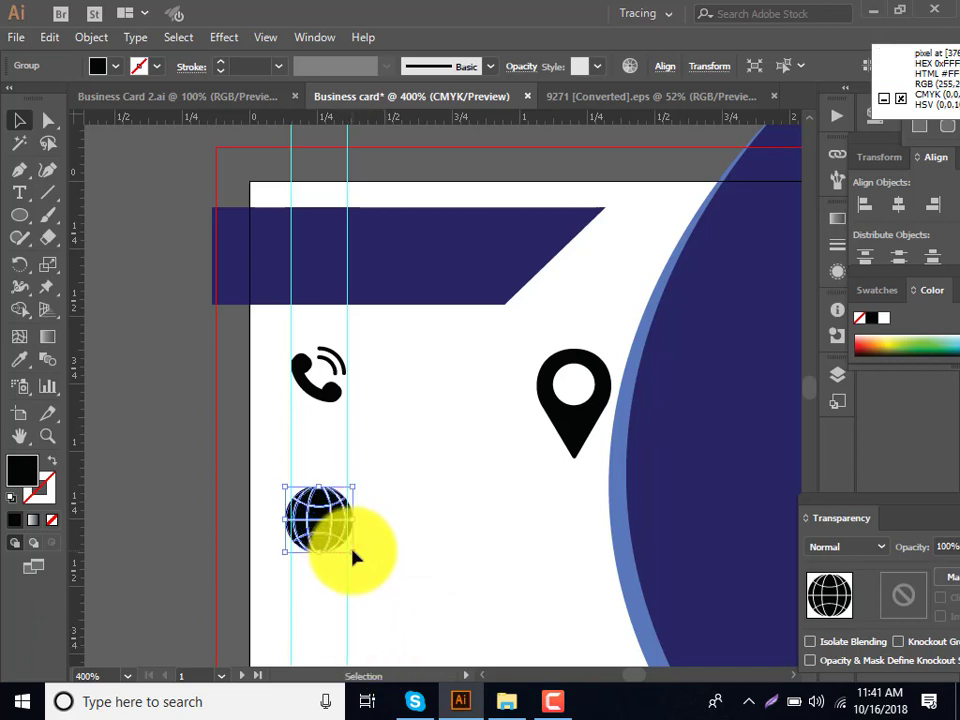
drag(352, 519, 345, 522)
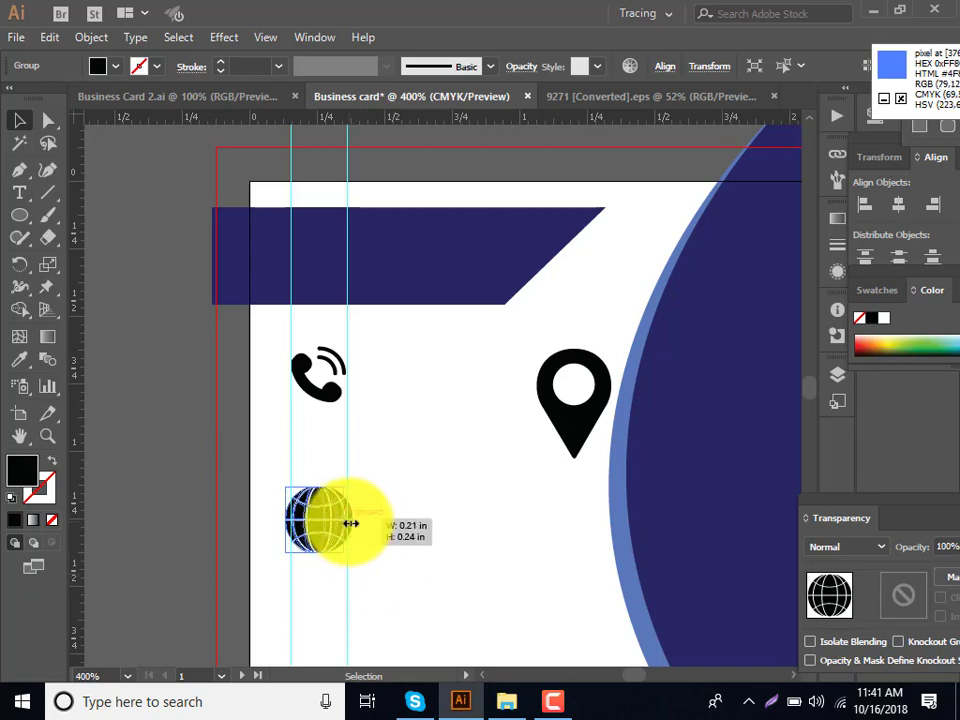
click(287, 528)
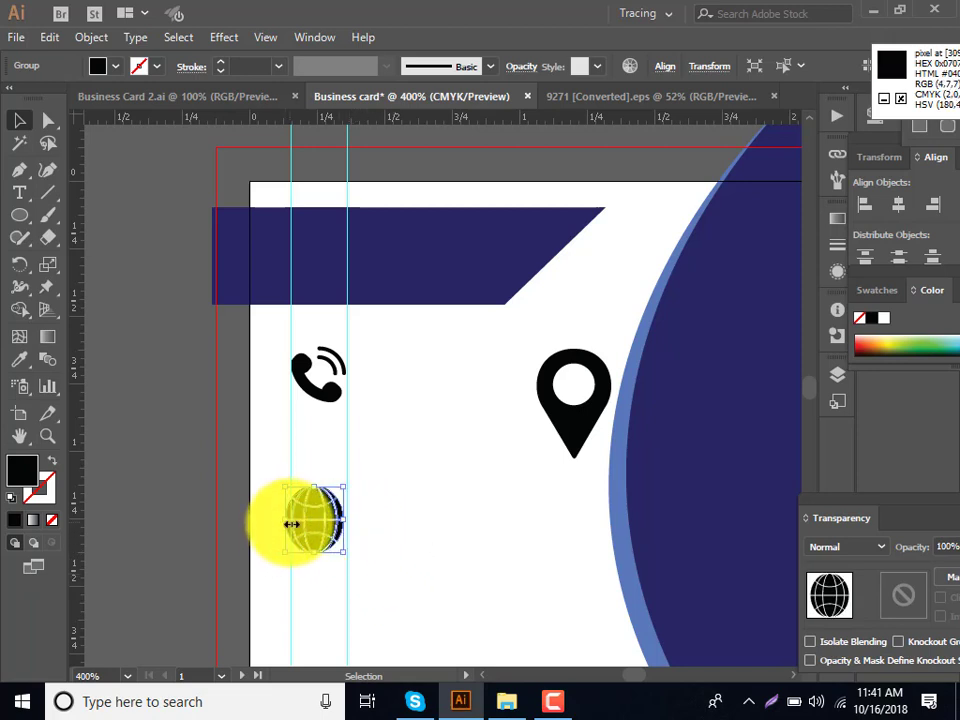
drag(286, 521, 318, 541)
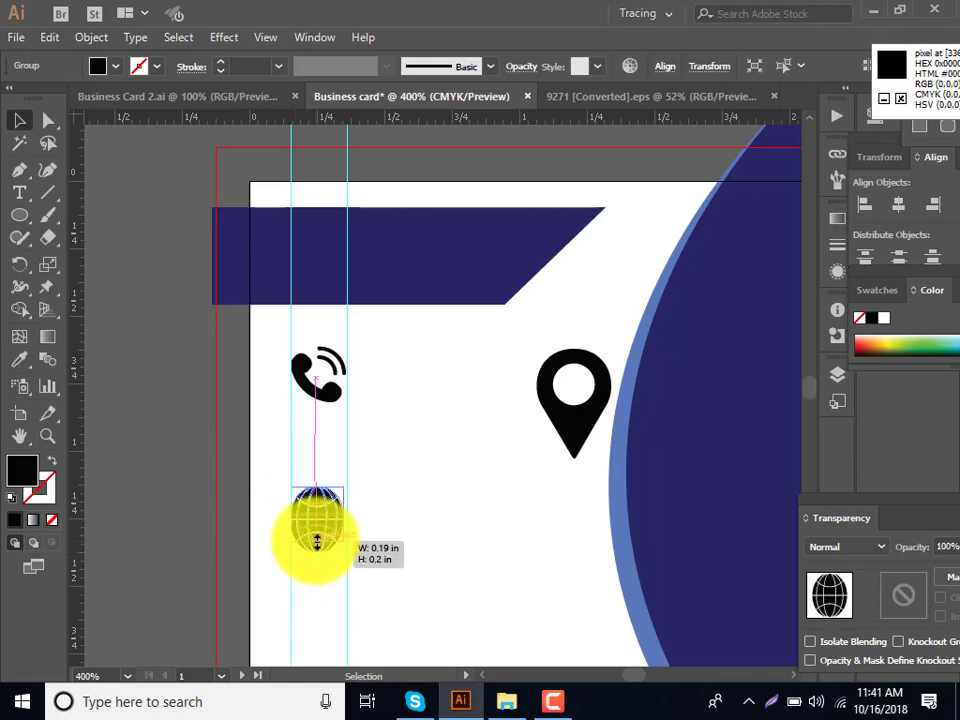
drag(566, 436, 468, 497)
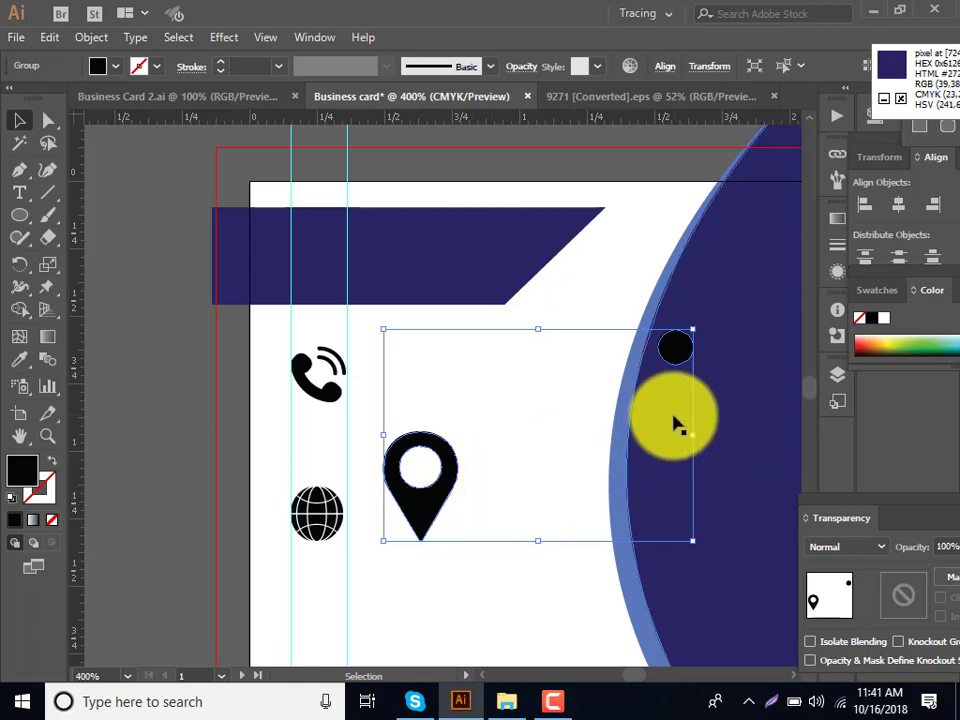
key(ctrl+z)
key(ctrl+z)
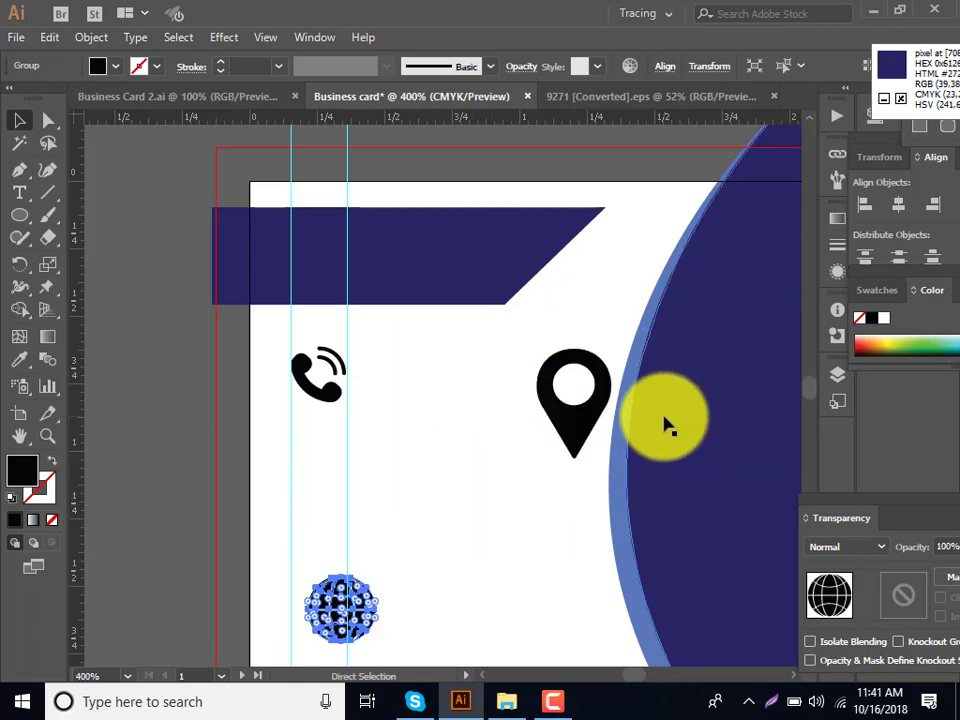
key(ctrl+z)
key(v)
Shrink the globe to match the phone icon and nudge it up beneath the phone
scroll(388, 566, down, 1)
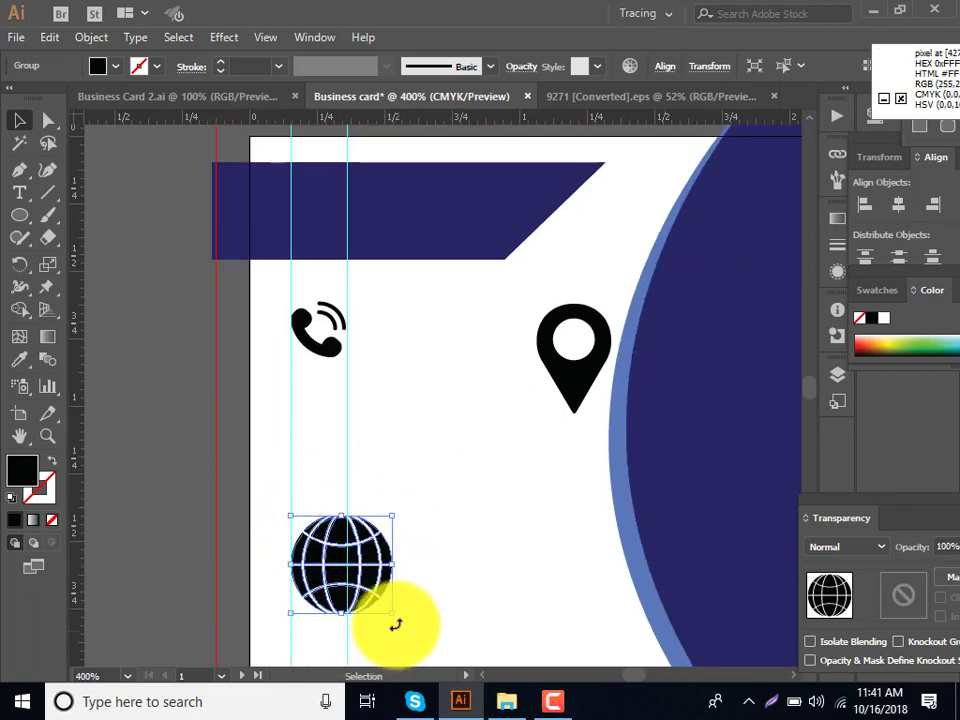
mouse_move(392, 616)
mouse_down()
mouse_move(355, 580)
mouse_move(332, 514)
mouse_up()
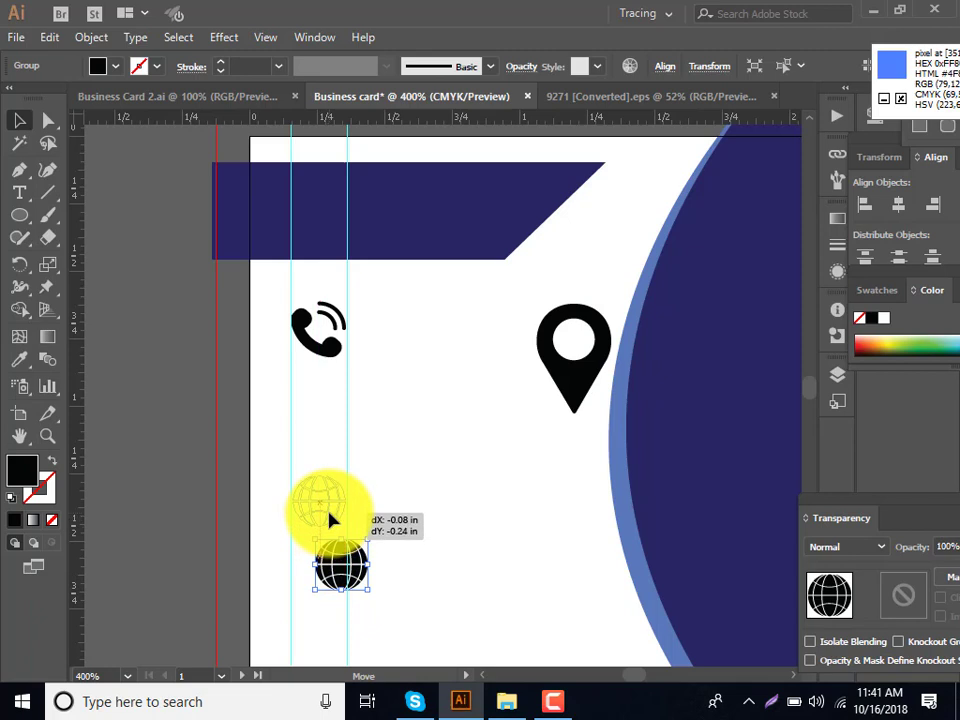
key(Up)
key(Up)
key(Up)
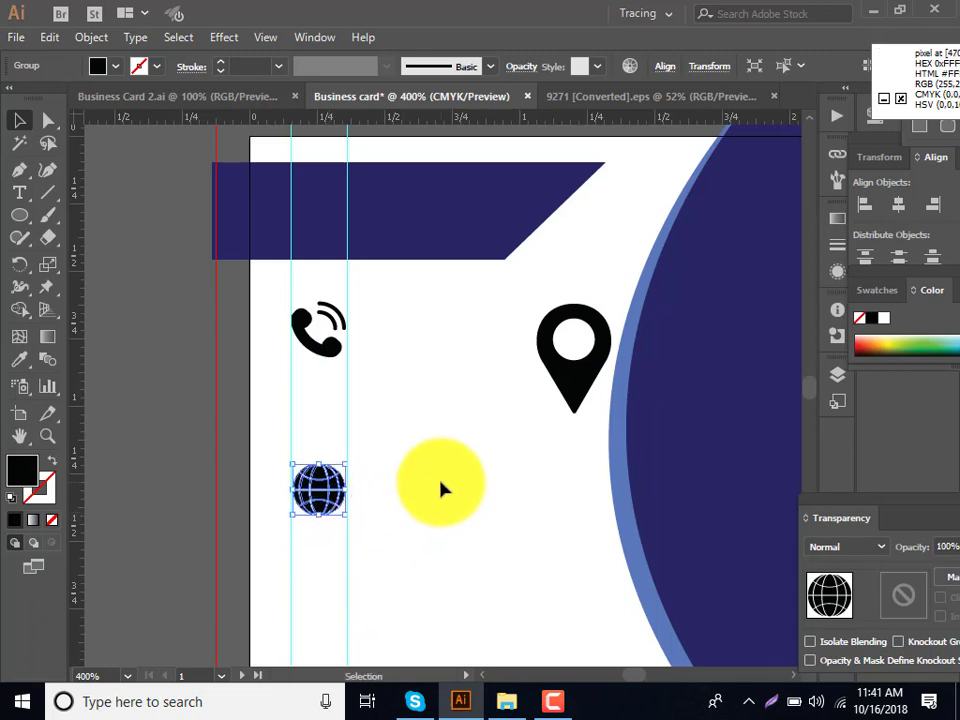
key(Up)
key(Up)
key(Up)
key(Up)
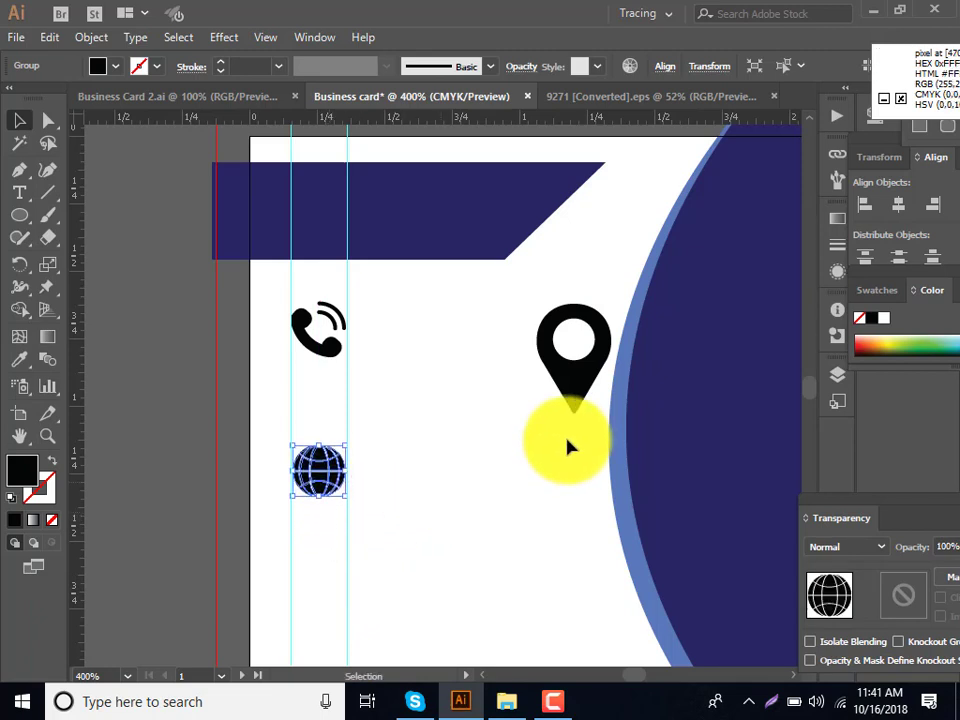
Move the location pin below the globe and ungroup it
drag(565, 378, 322, 628)
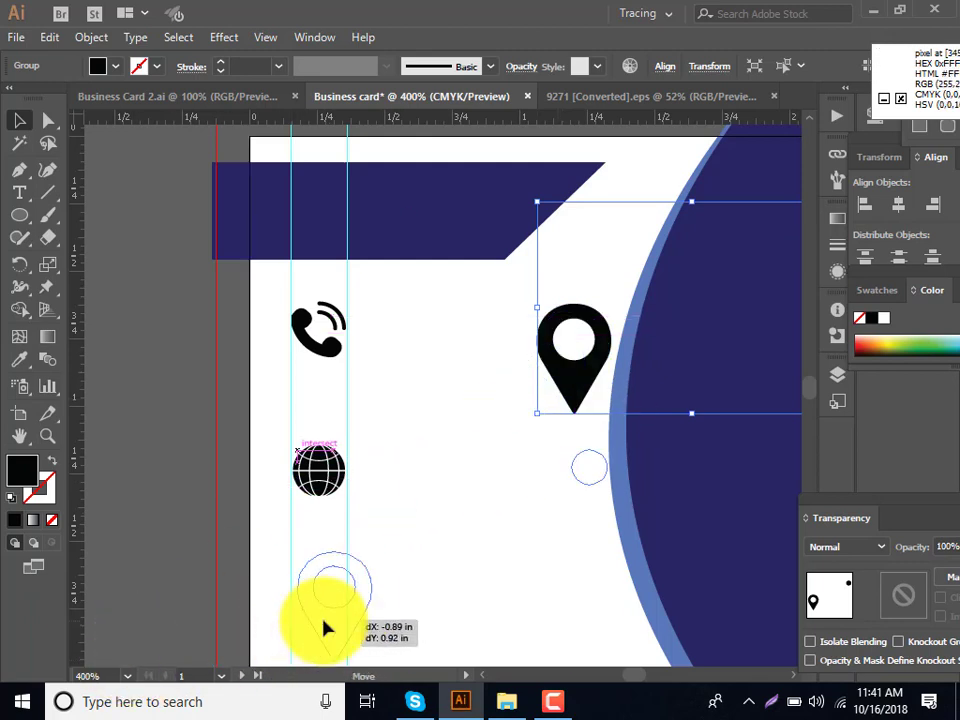
click(578, 396)
click(587, 473)
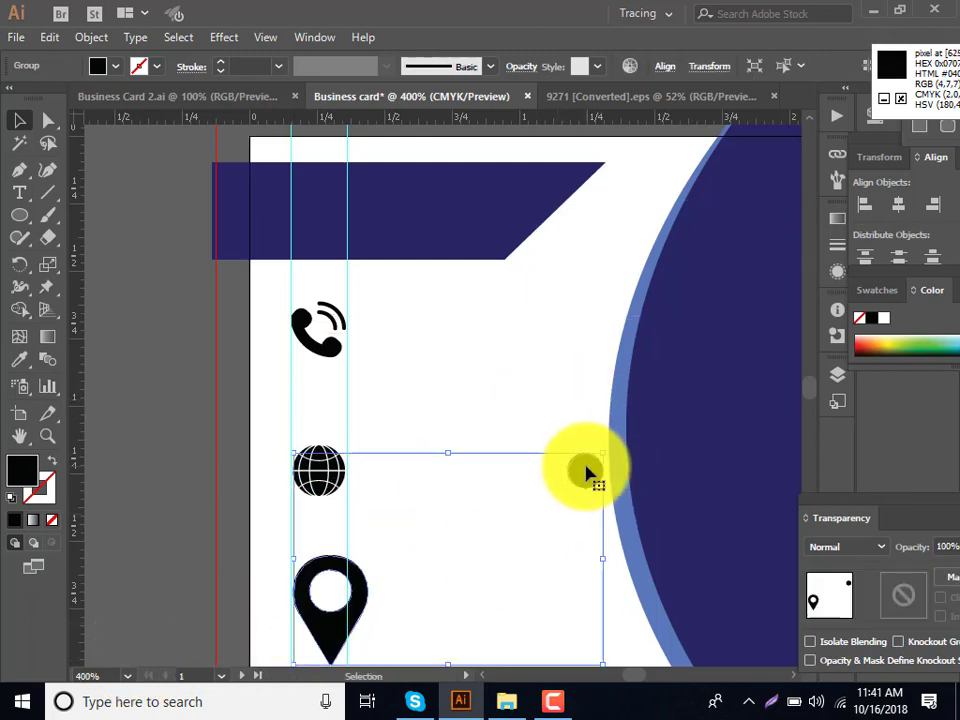
right_click(587, 473)
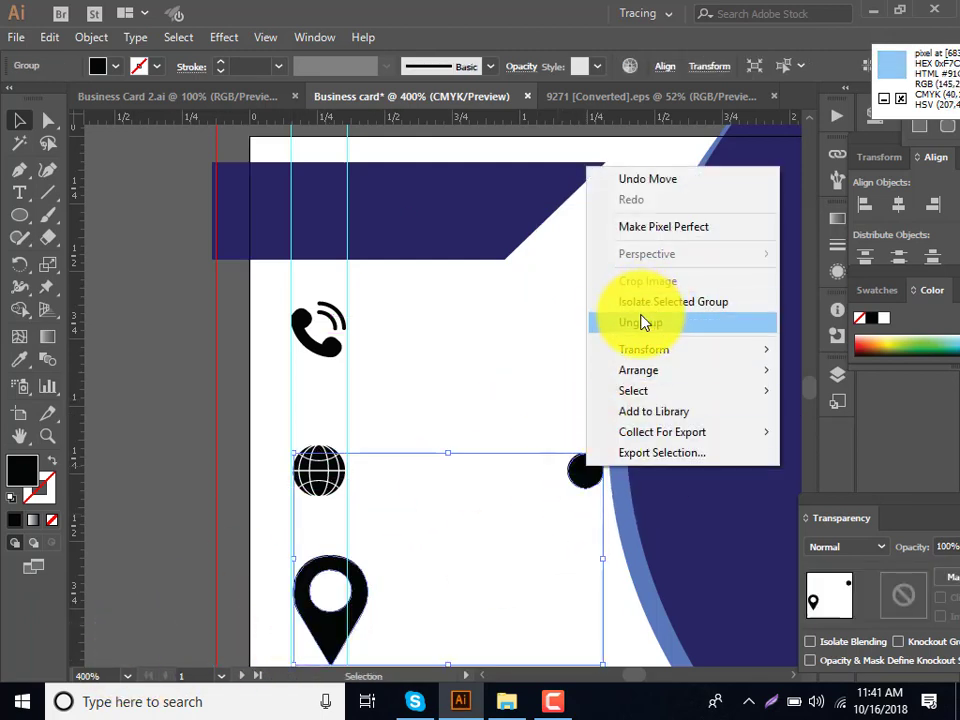
click(641, 321)
Place the small black circle inside the pin and regroup them
click(603, 507)
drag(588, 485, 336, 596)
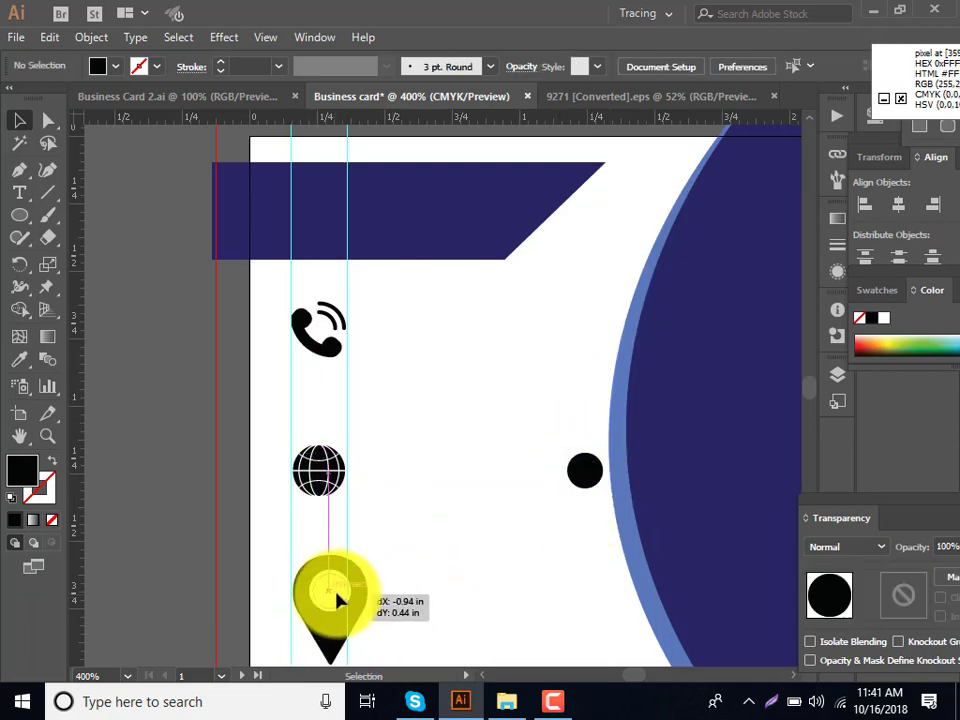
shift+click(335, 617)
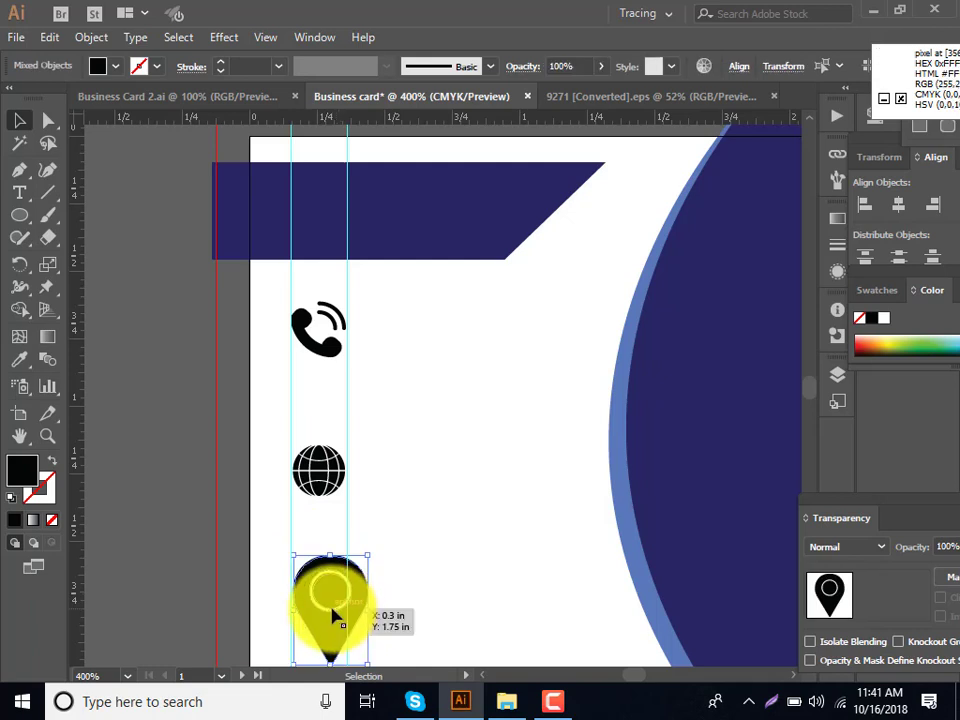
key(ctrl+g)
key(v)
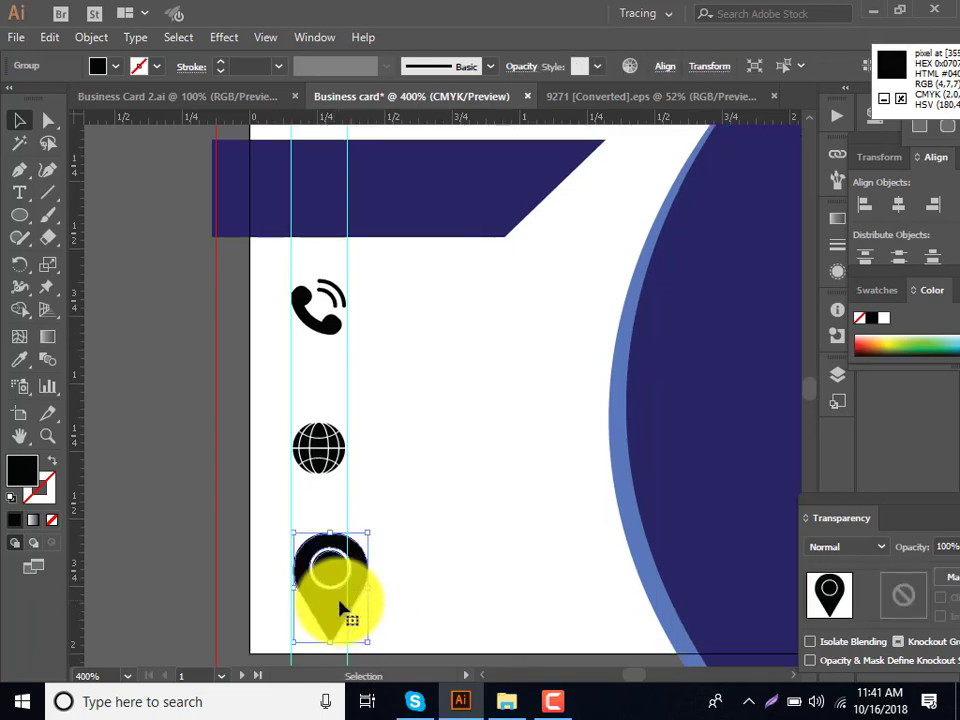
Shrink the pin to match the other icons and select all three contact icons
scroll(350, 600, down, 3)
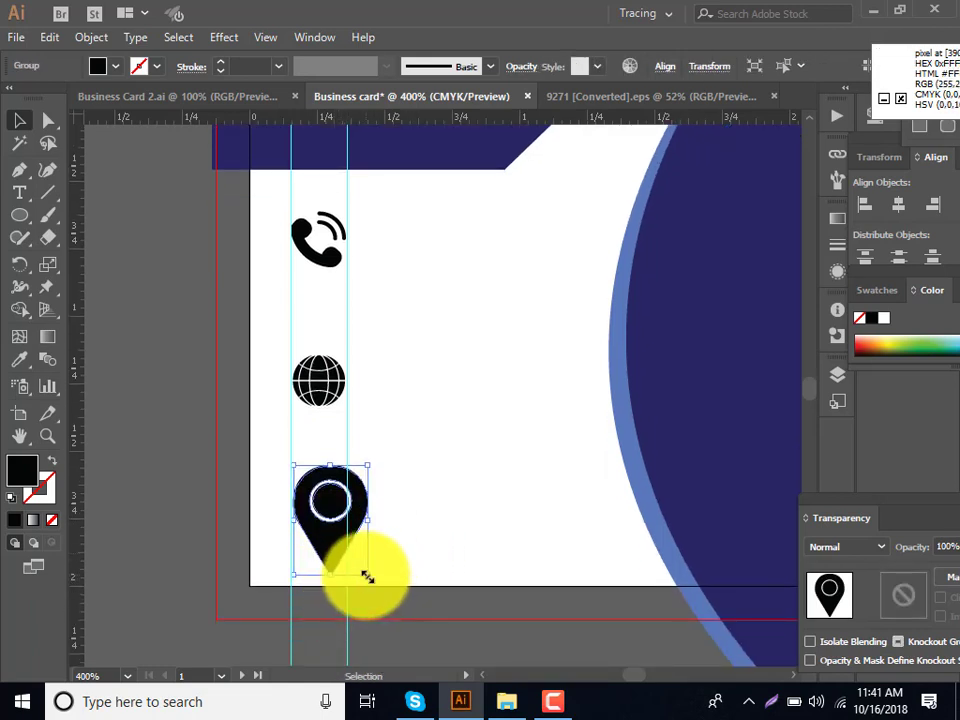
mouse_move(367, 577)
mouse_down()
mouse_move(352, 551)
mouse_move(321, 542)
mouse_up()
click(441, 523)
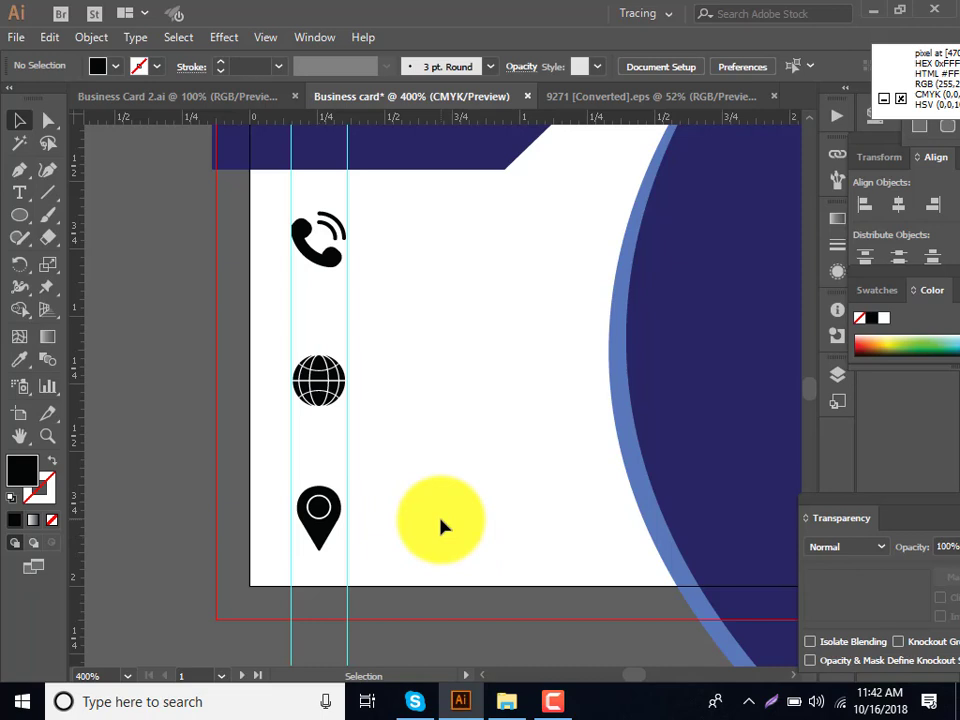
mouse_move(320, 191)
mouse_down()
mouse_move(332, 413)
mouse_move(323, 568)
mouse_move(334, 565)
mouse_up()
Nudge the icon column left and drag both vertical guides off the card
key(Left)
key(Left)
key(Left)
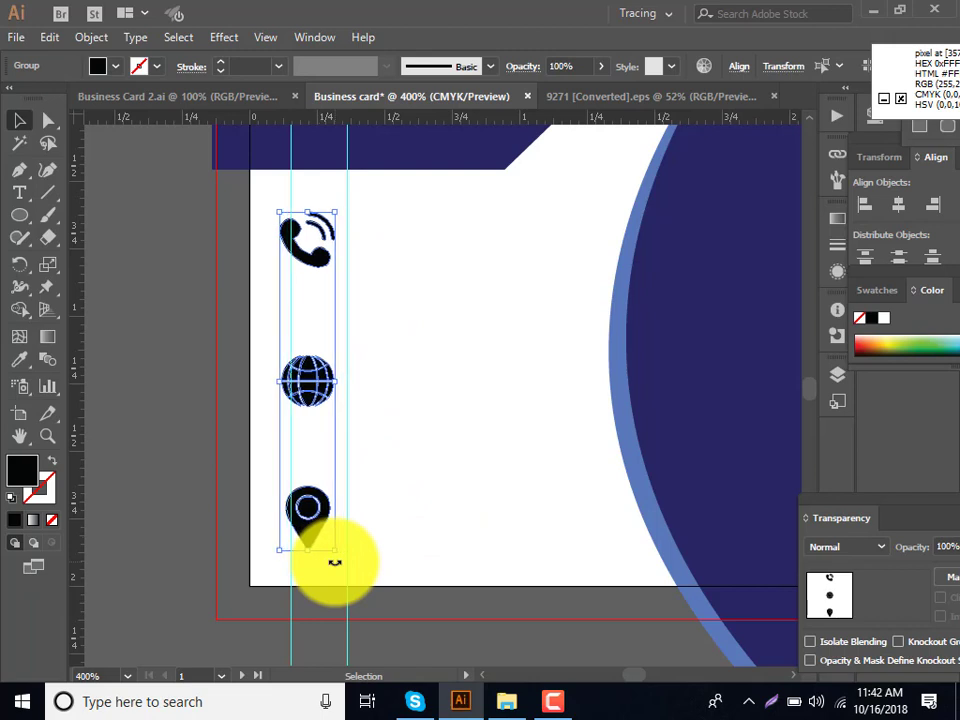
key(Left)
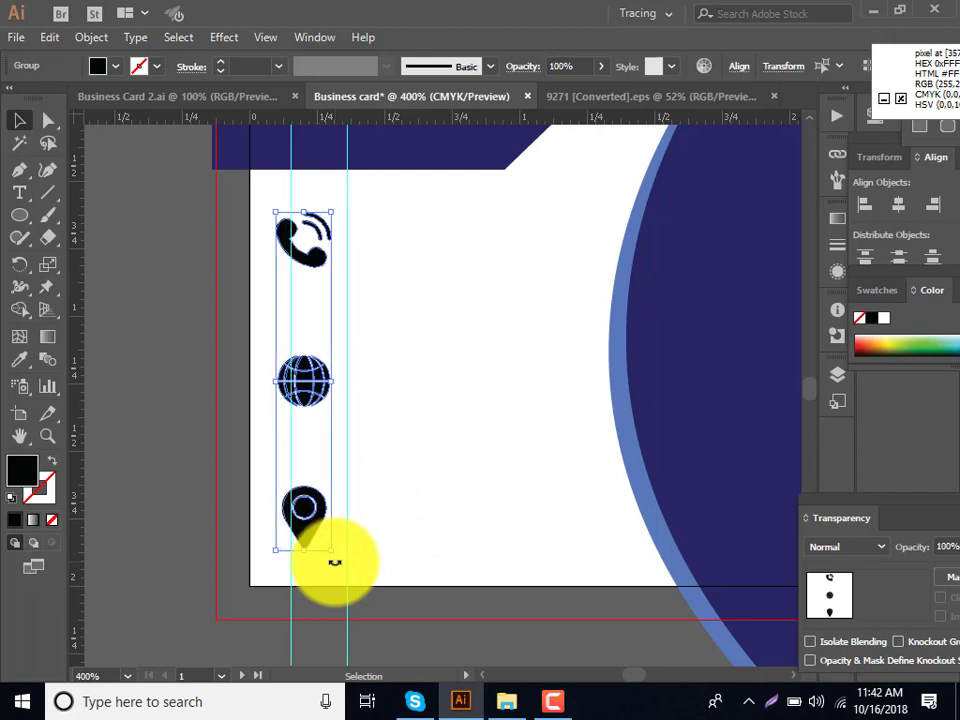
click(384, 407)
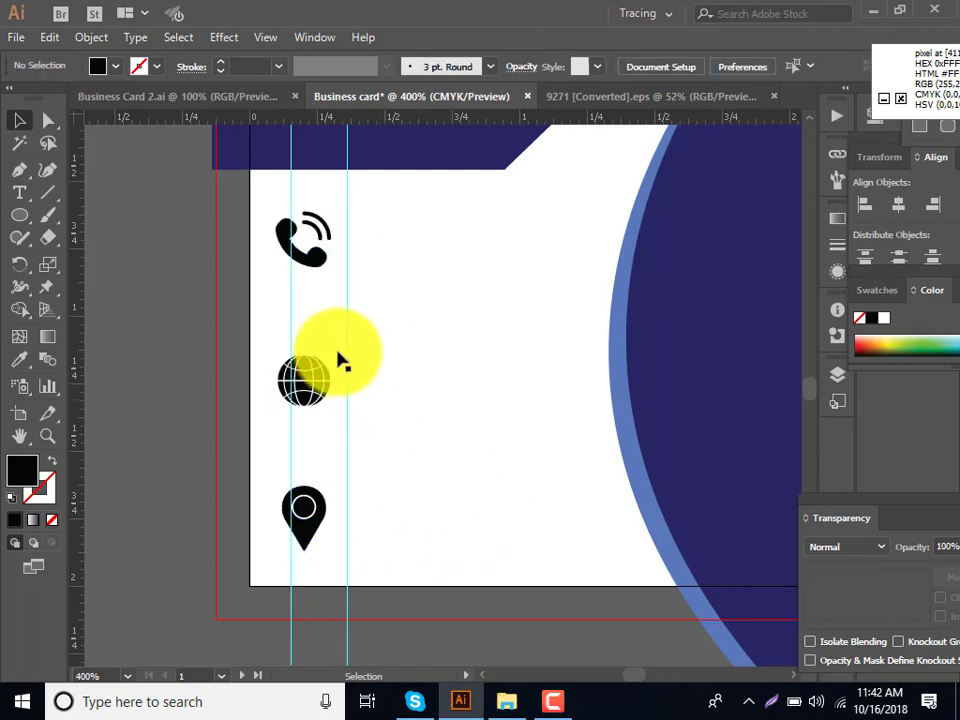
drag(288, 324, 126, 320)
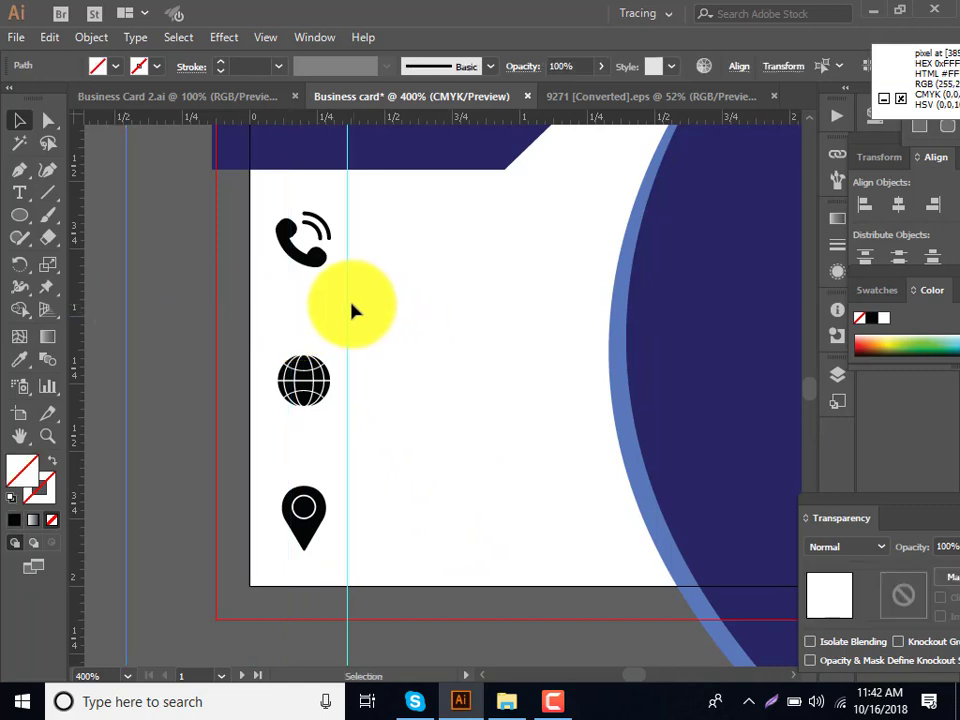
drag(350, 312, 187, 321)
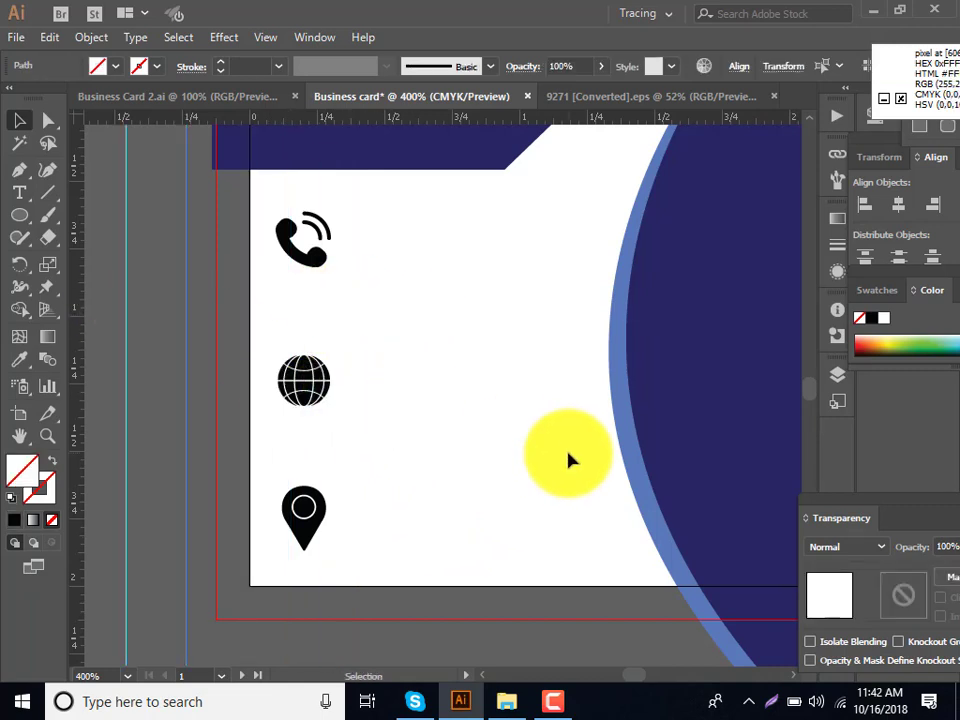
key(ctrl+0)
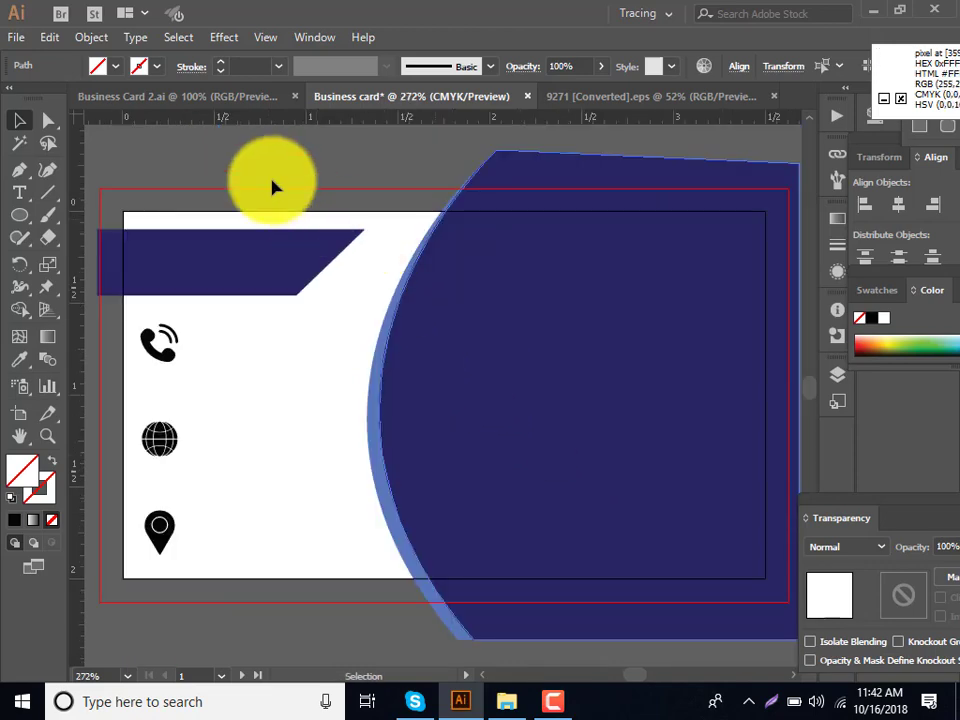
Inspect the navy shape in Business Card 2.ai, then return to the working card and choose the Rectangle Tool
click(176, 96)
click(311, 390)
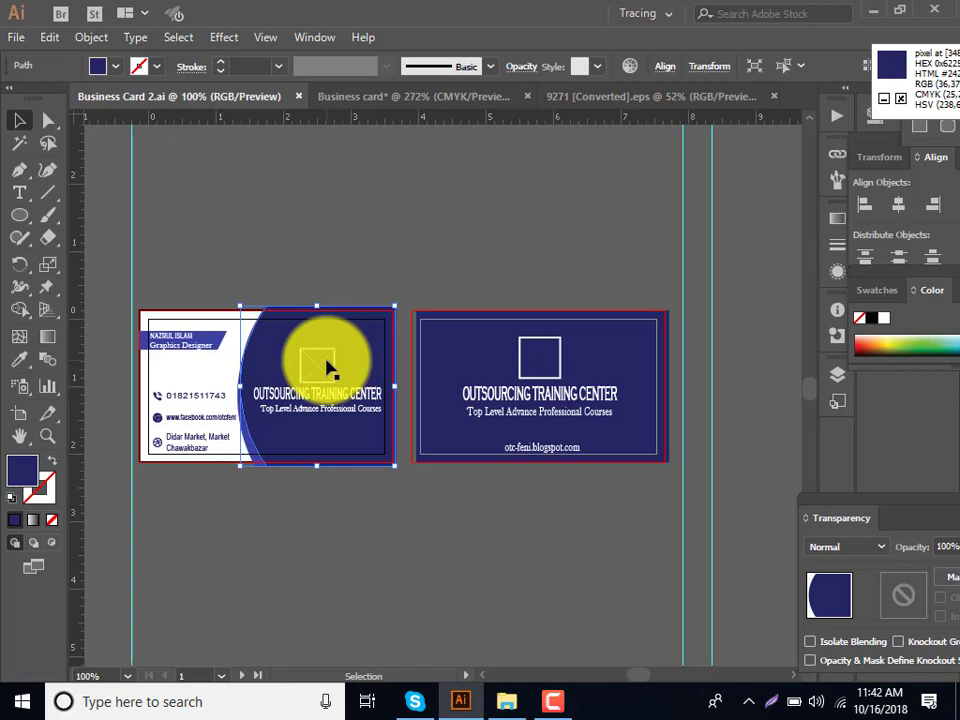
click(412, 96)
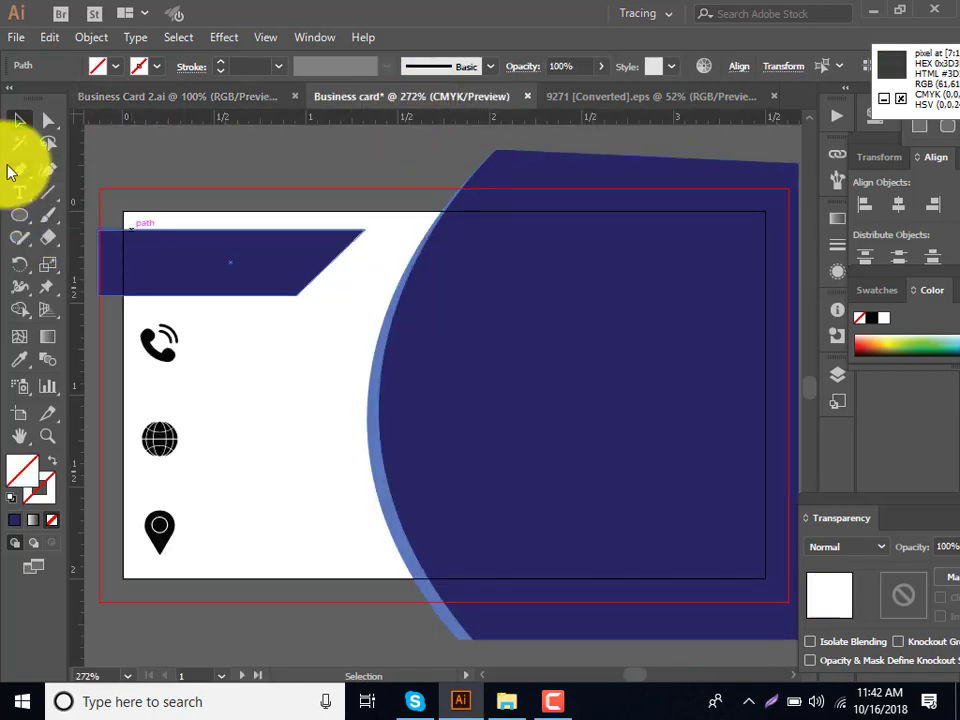
click(19, 214)
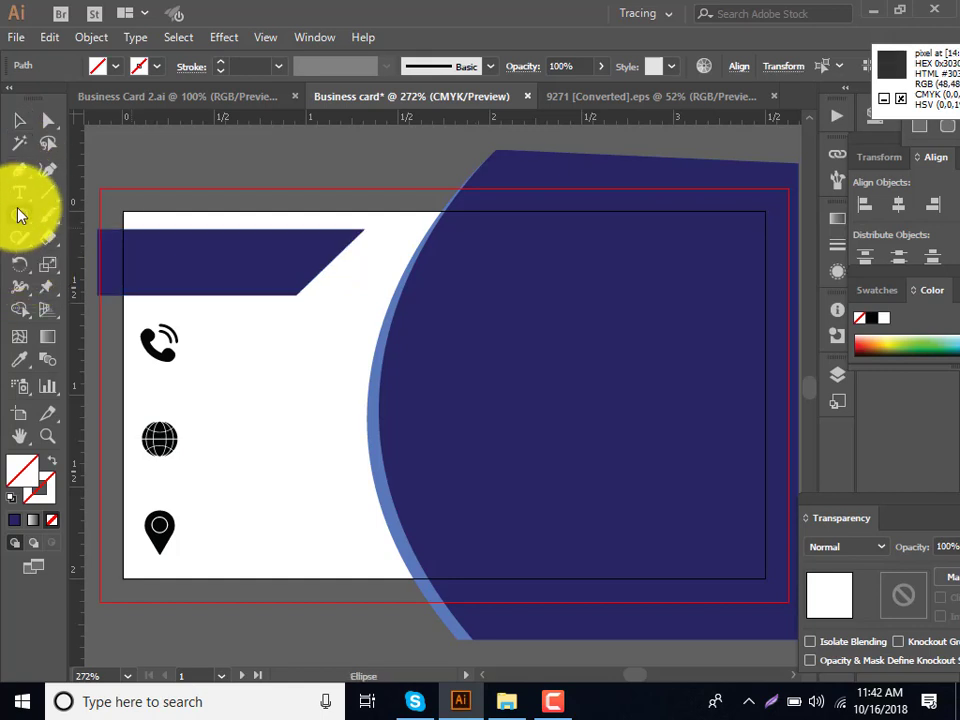
right_click(19, 214)
click(105, 216)
Draw a small unfilled square on the navy area with a white 2 pt outline
drag(546, 307, 643, 401)
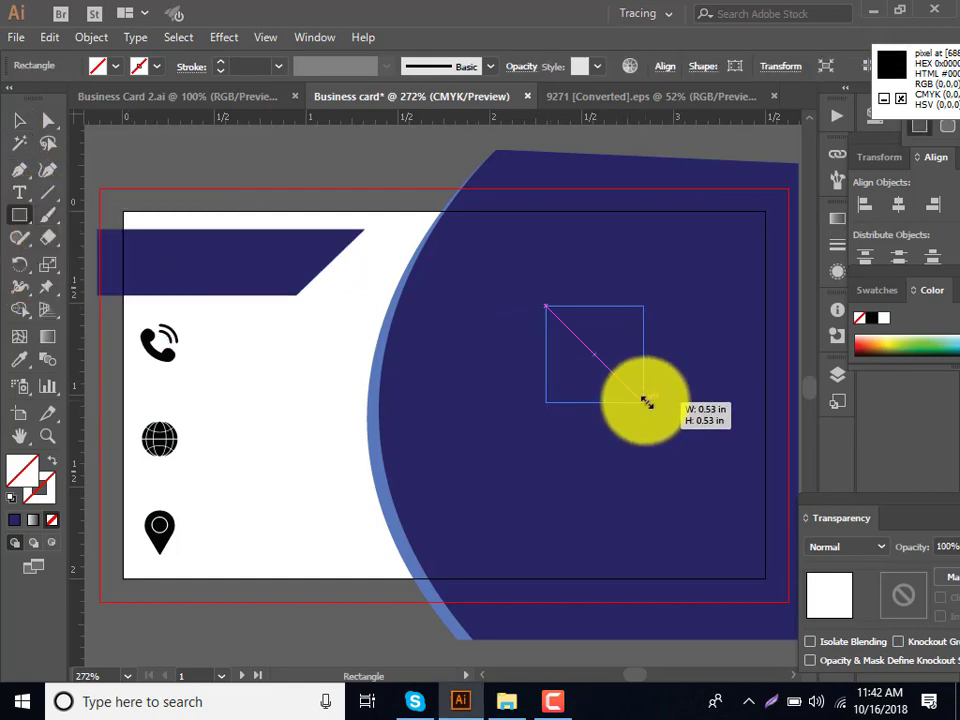
double_click(38, 490)
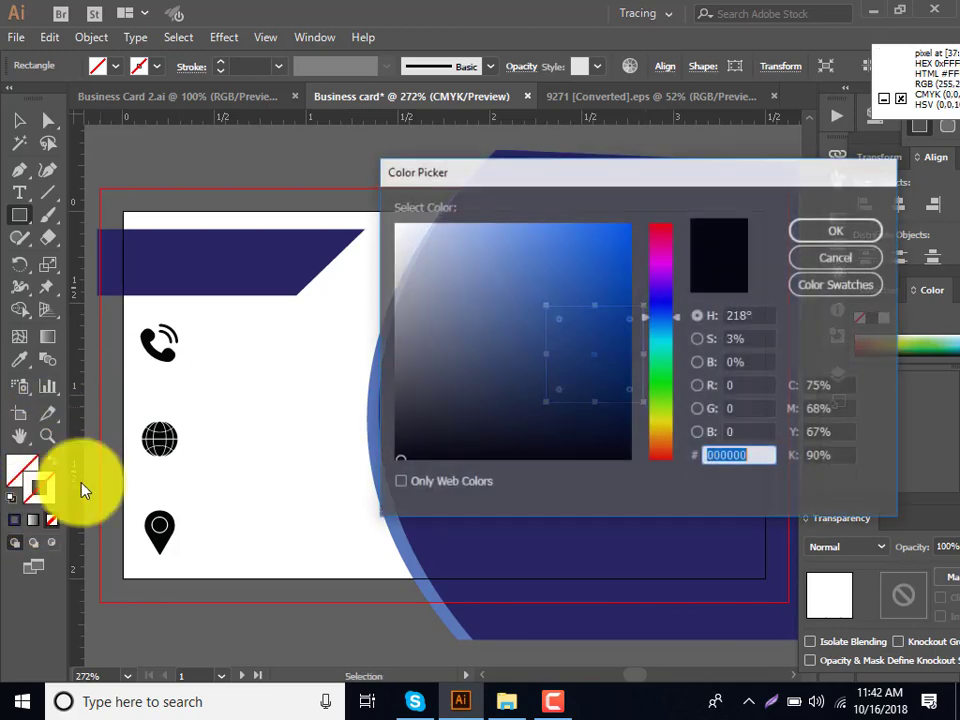
mouse_move(422, 362)
mouse_down()
mouse_move(403, 224)
mouse_move(386, 216)
mouse_up()
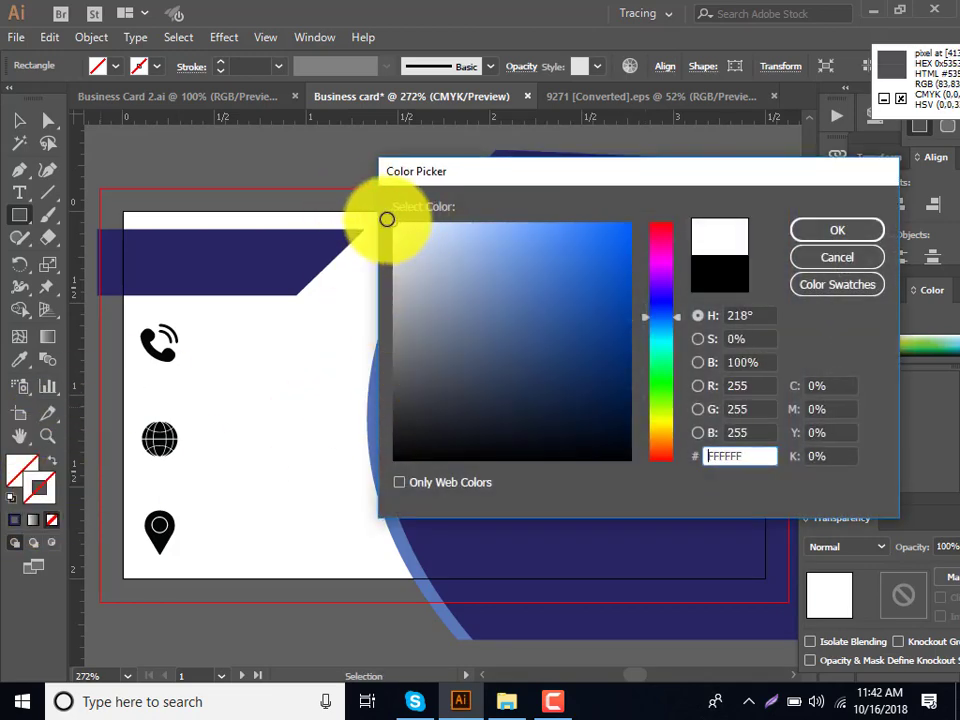
click(832, 231)
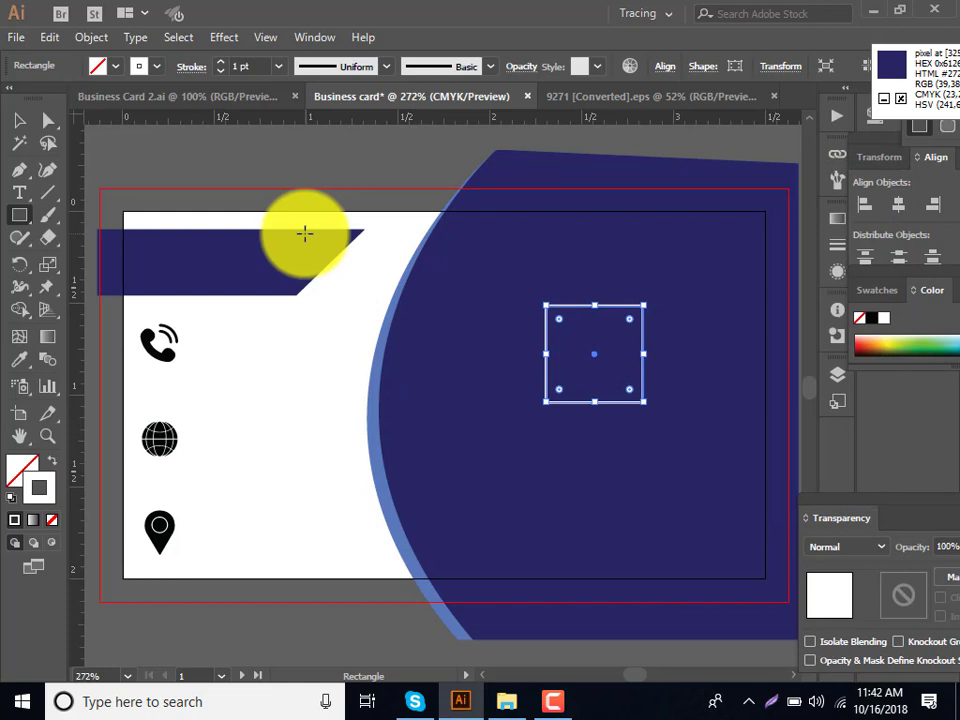
click(220, 62)
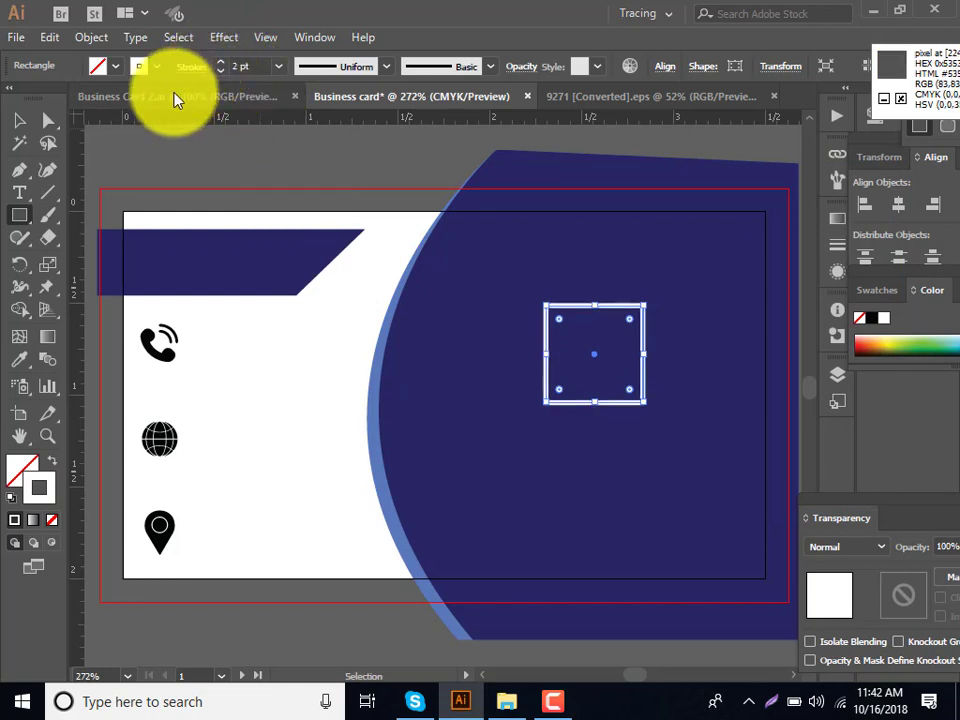
click(28, 122)
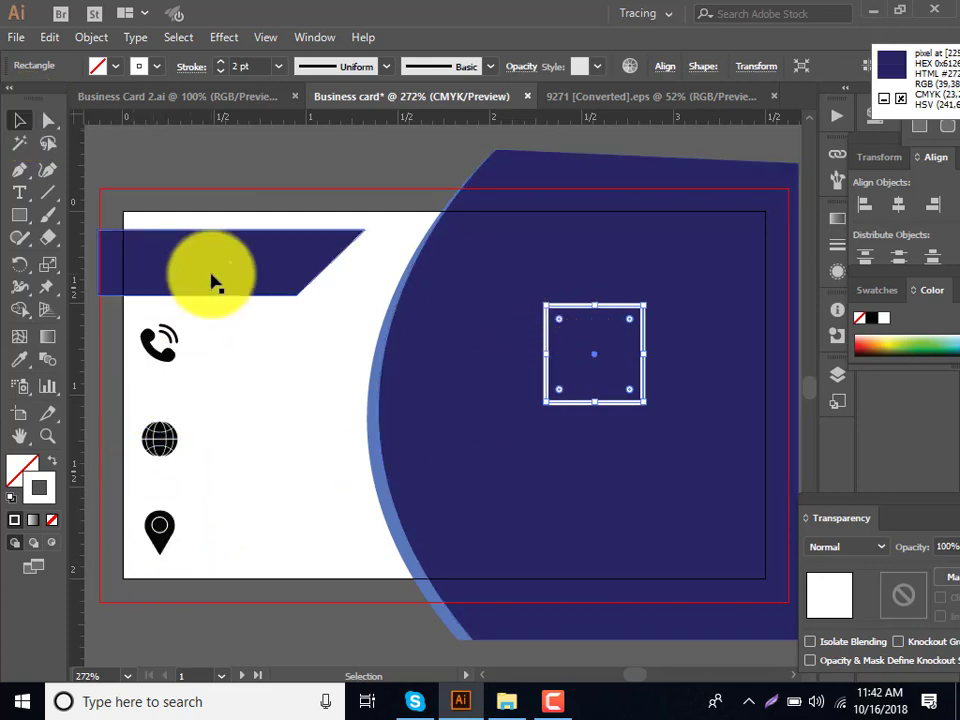
mouse_move(540, 521)
mouse_down()
mouse_move(290, 465)
mouse_move(11, 461)
mouse_up()
drag(413, 428, 285, 429)
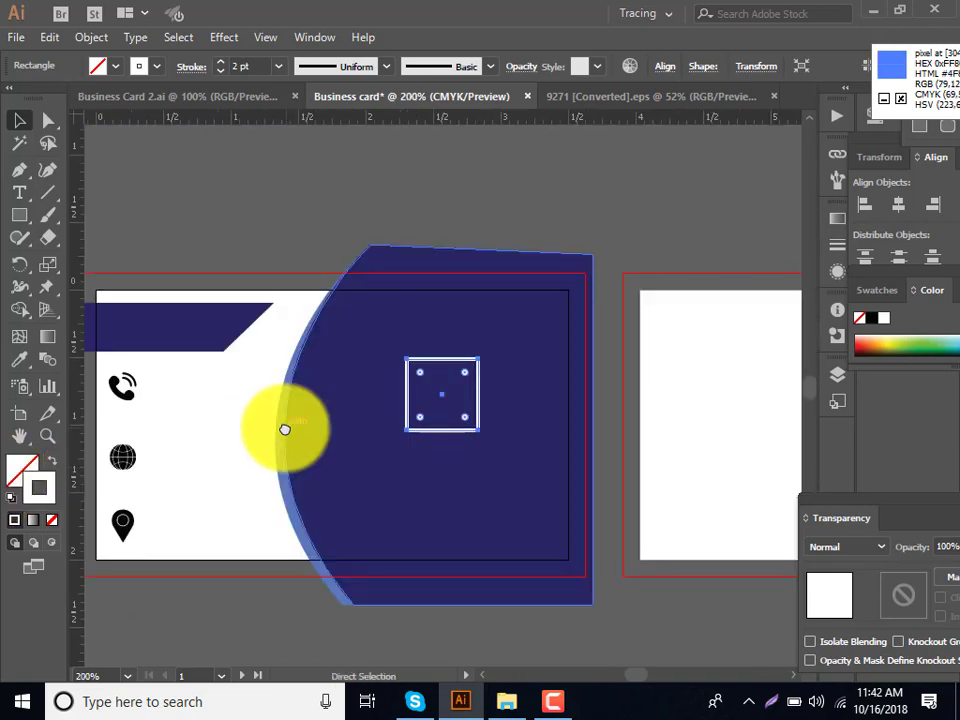
Draw a rectangle over the whole back card to its bleed and eyedrop the front's navy into it
key(ctrl+minus)
drag(497, 428, 281, 393)
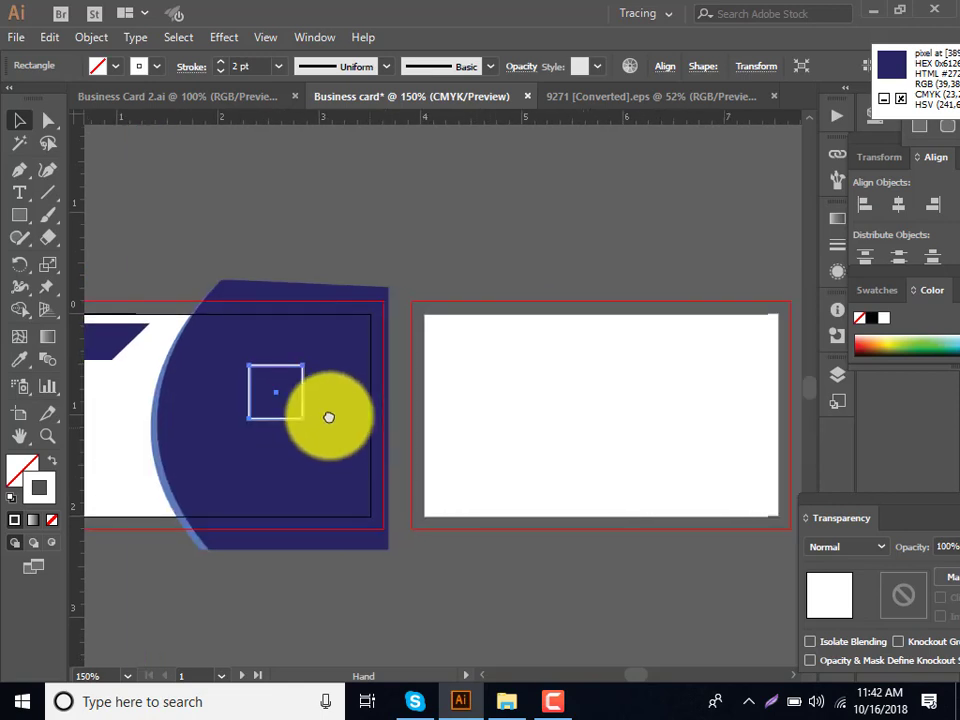
click(19, 214)
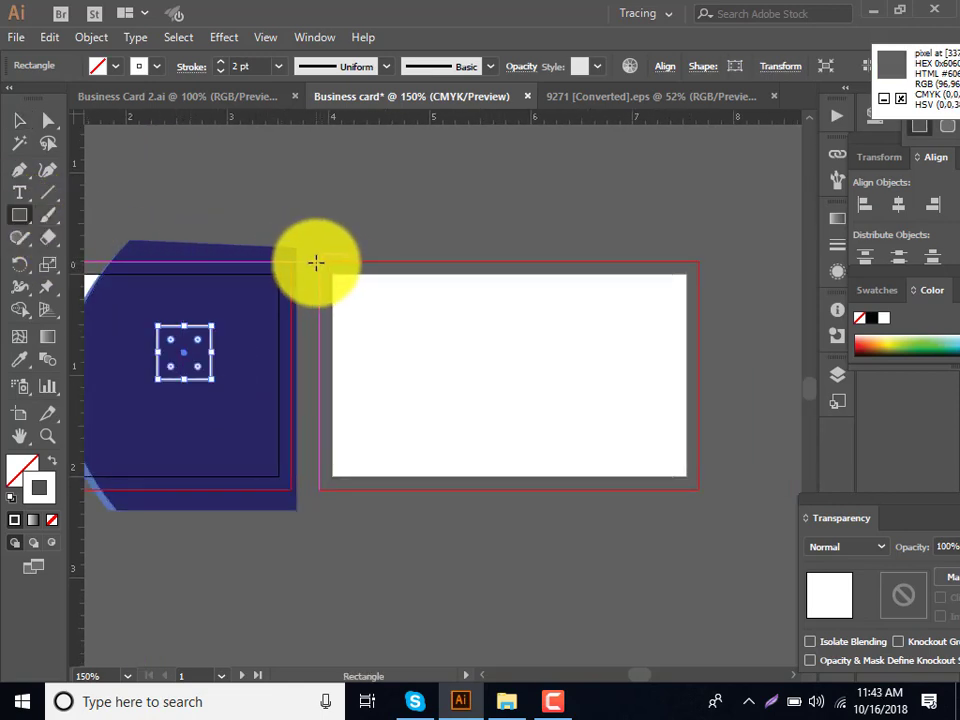
drag(316, 262, 701, 487)
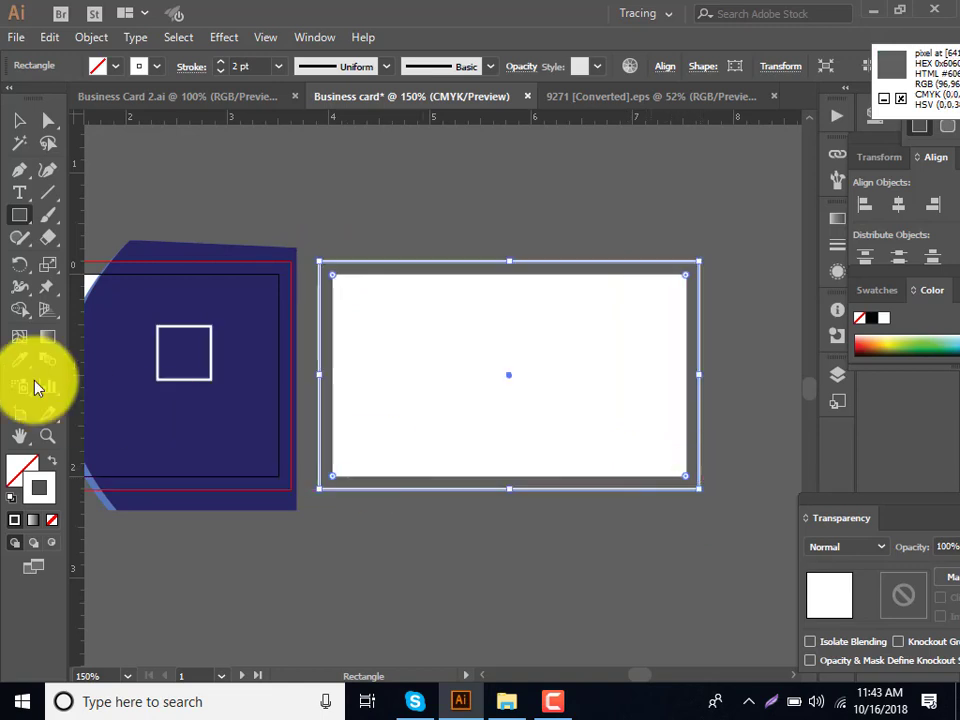
click(22, 212)
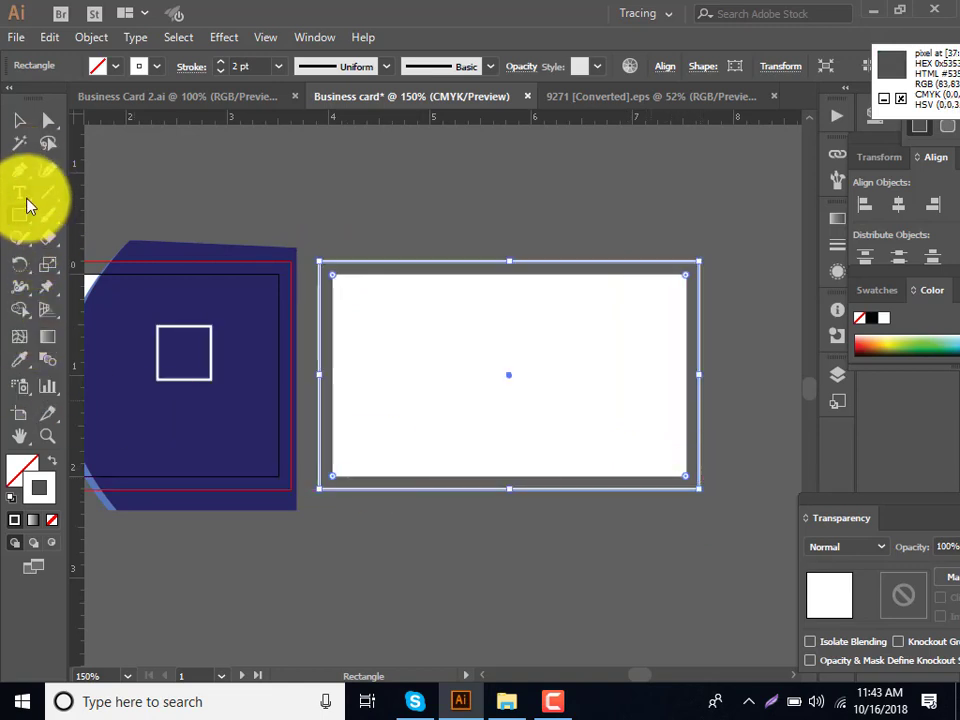
click(22, 361)
click(233, 300)
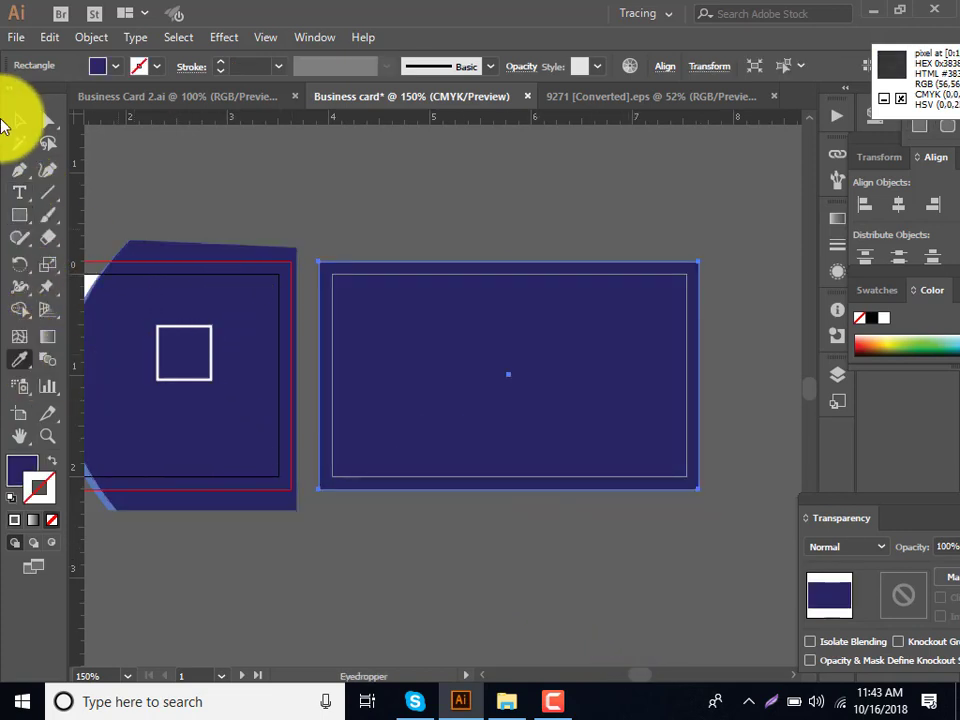
click(21, 121)
scroll(342, 600, down, 1)
scroll(342, 600, down, 2)
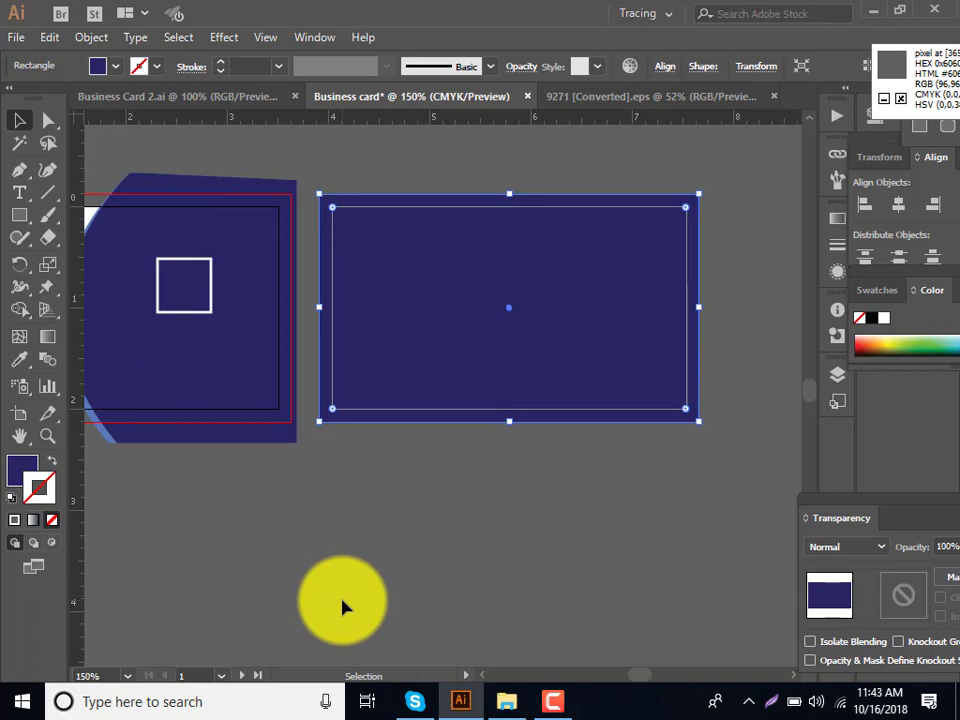
Copy OUTSOURCING TRAINING CENTER from Business Card 2.ai and paste it onto the back card
click(193, 95)
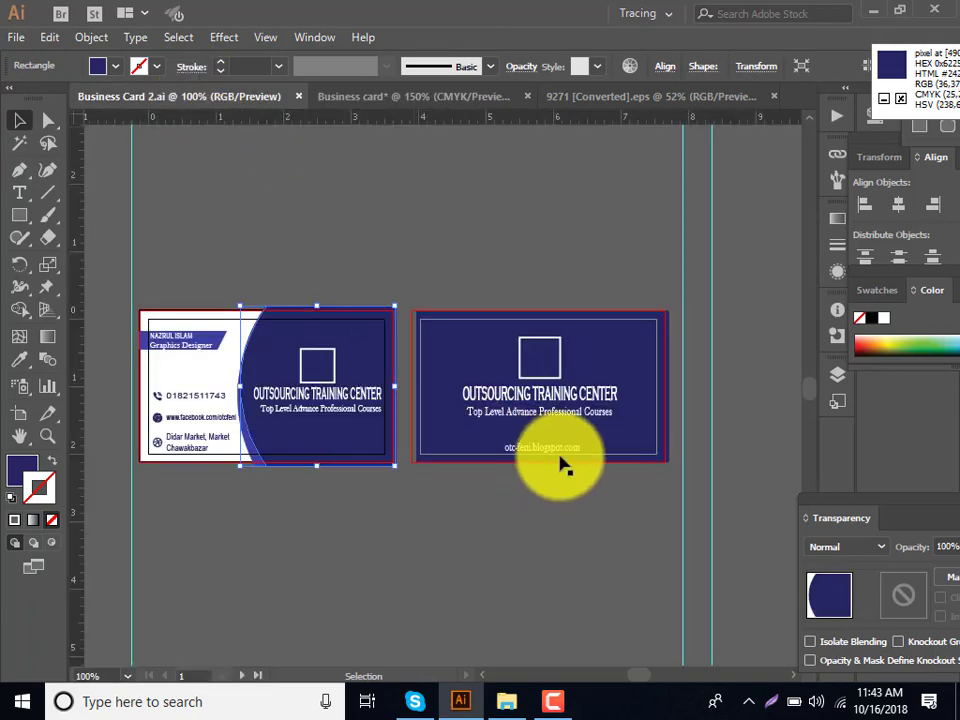
double_click(537, 398)
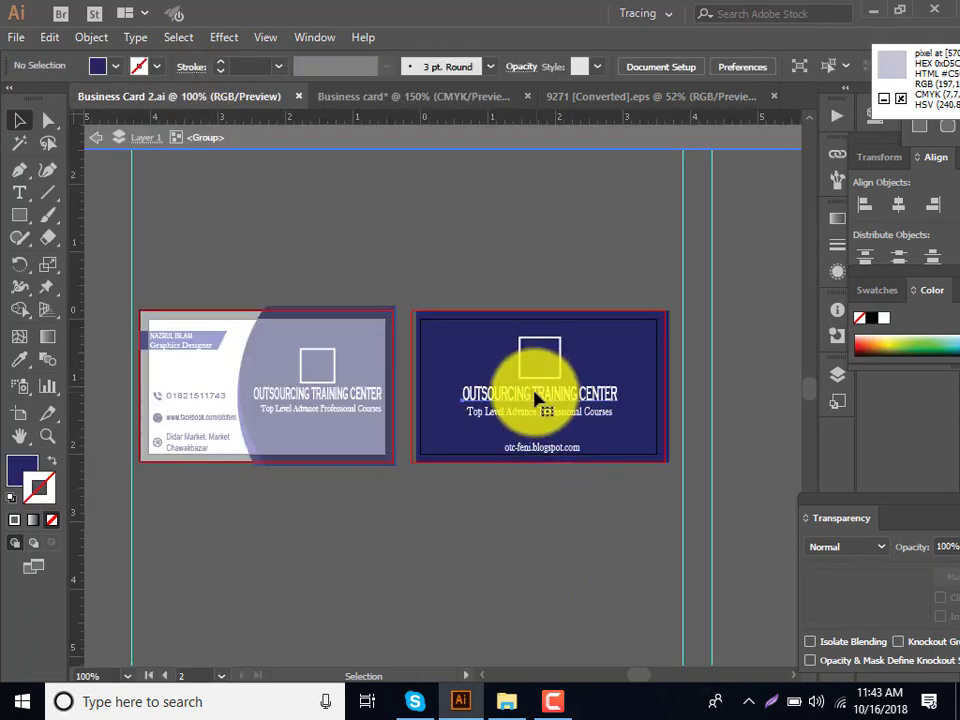
click(537, 398)
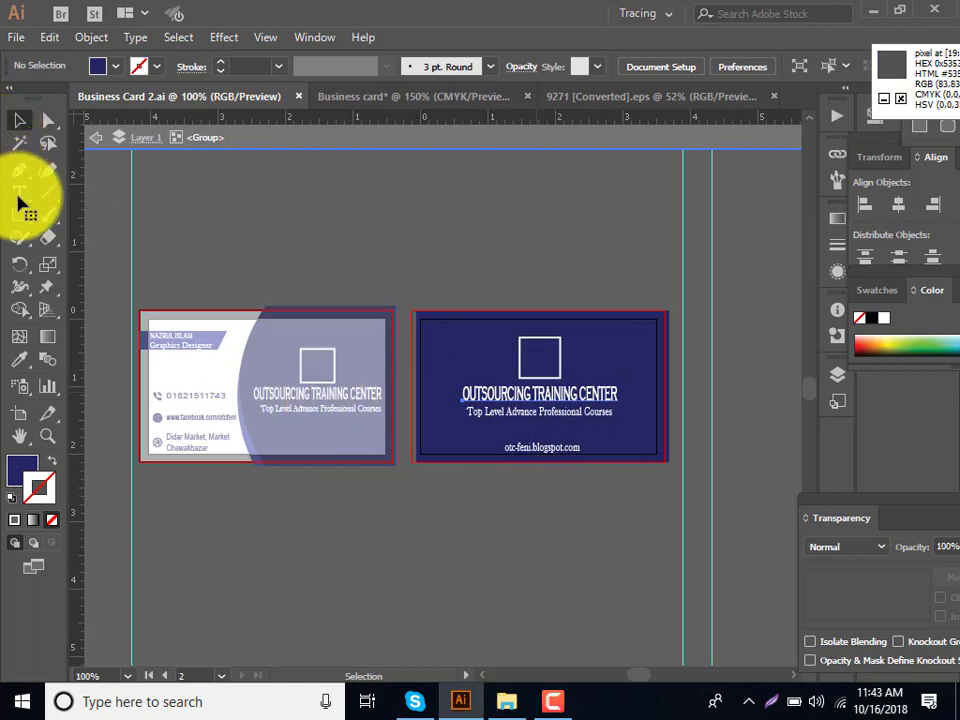
double_click(572, 393)
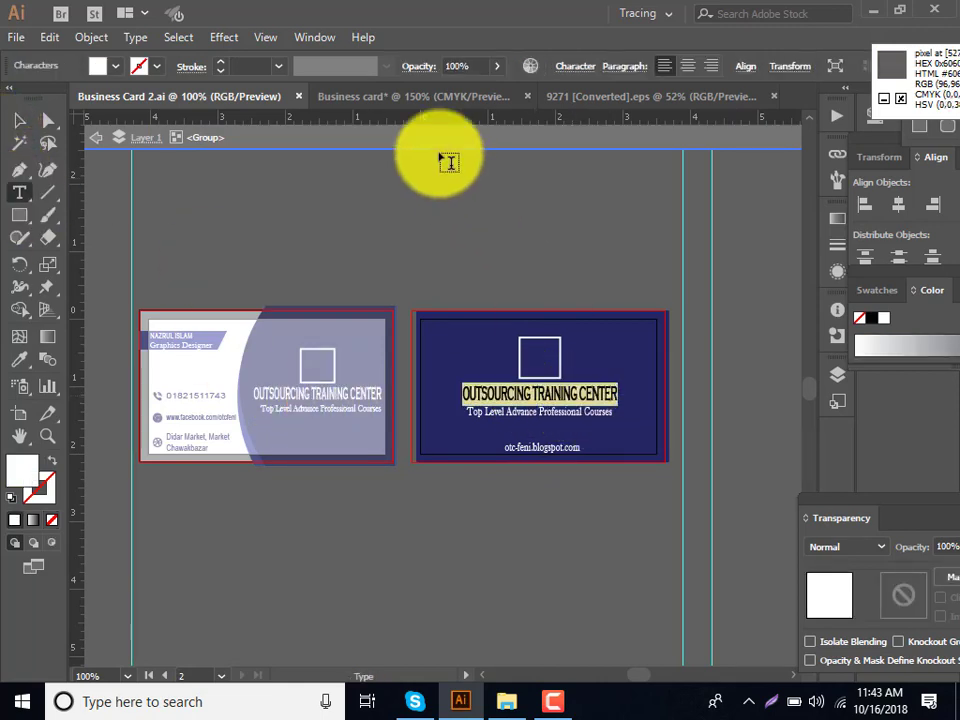
click(405, 96)
click(19, 192)
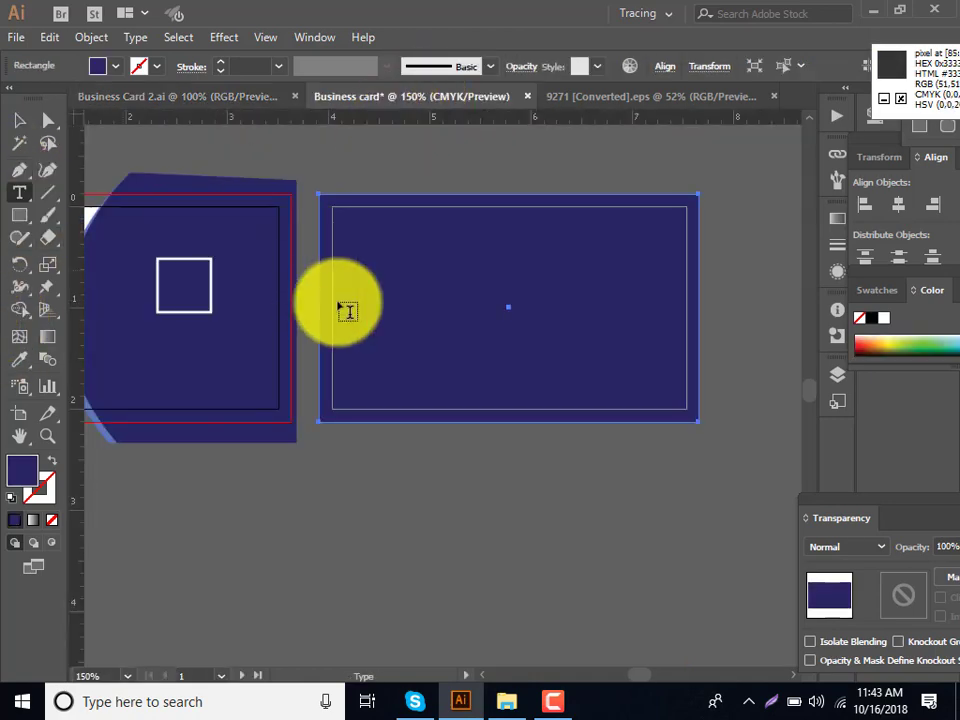
click(423, 310)
key(ctrl+v)
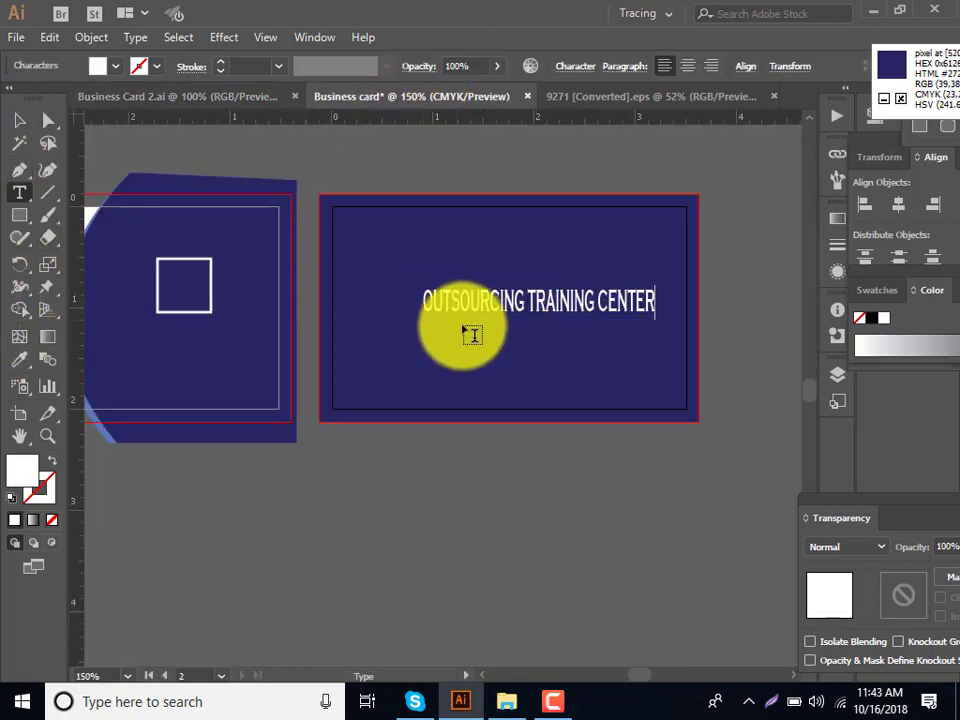
Paste the tagline Top Level Advance Professional Courses and the web address onto the back card
click(195, 96)
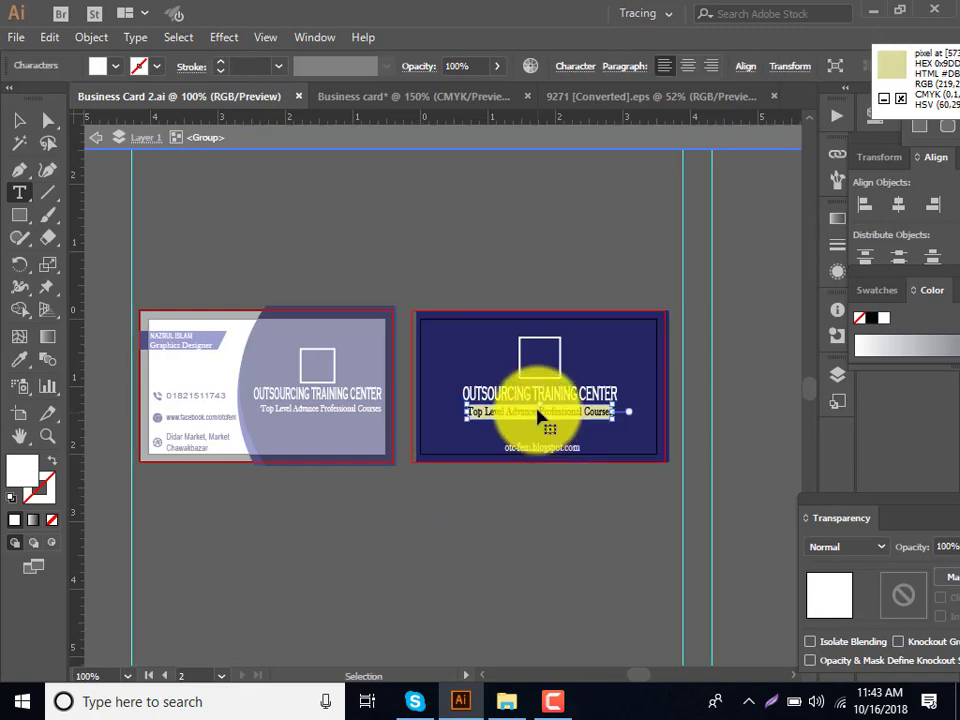
click(435, 97)
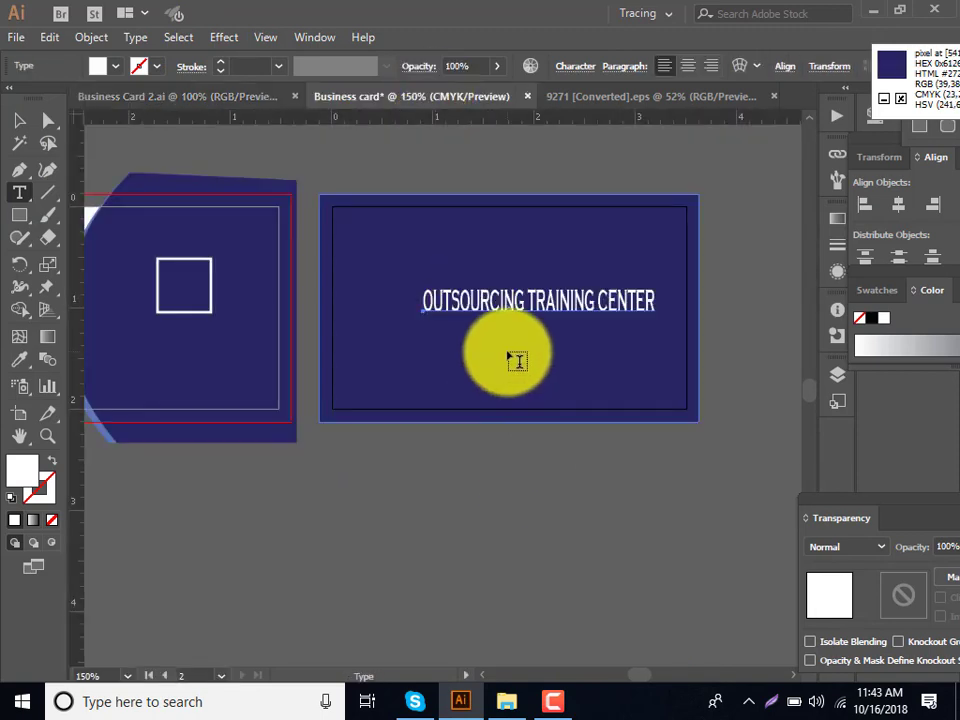
click(510, 350)
text(Top Level Advance Professional Courses)
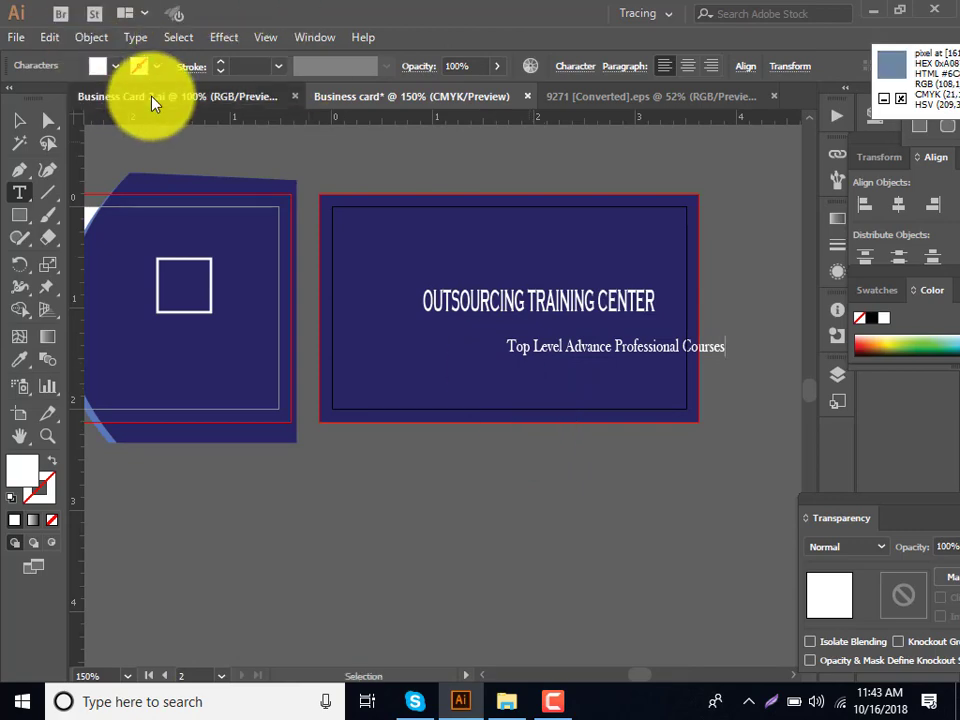
click(153, 97)
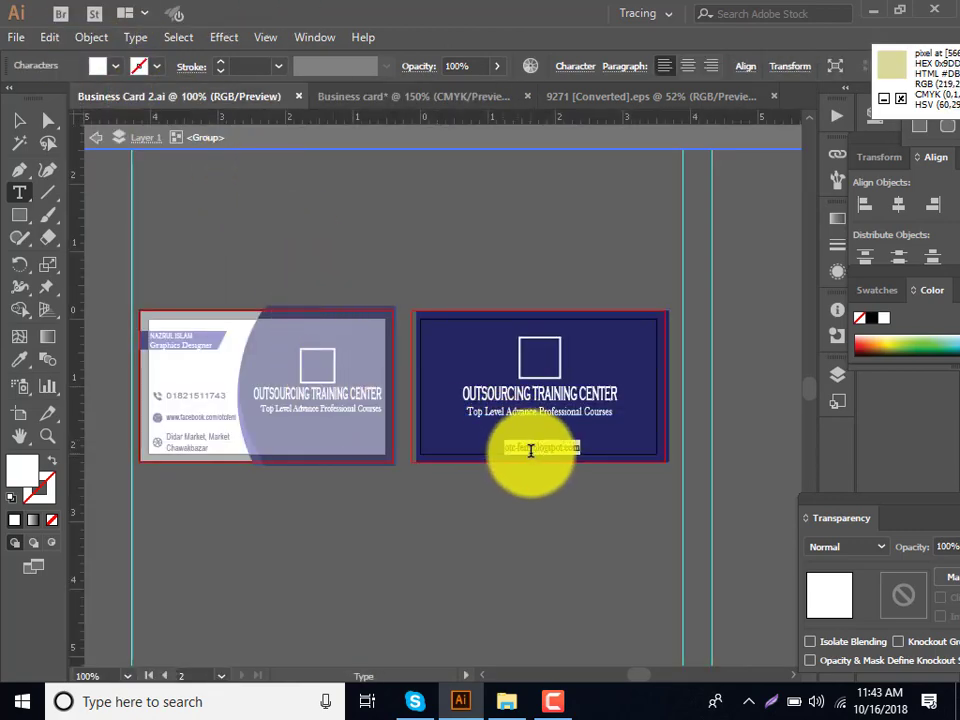
click(466, 101)
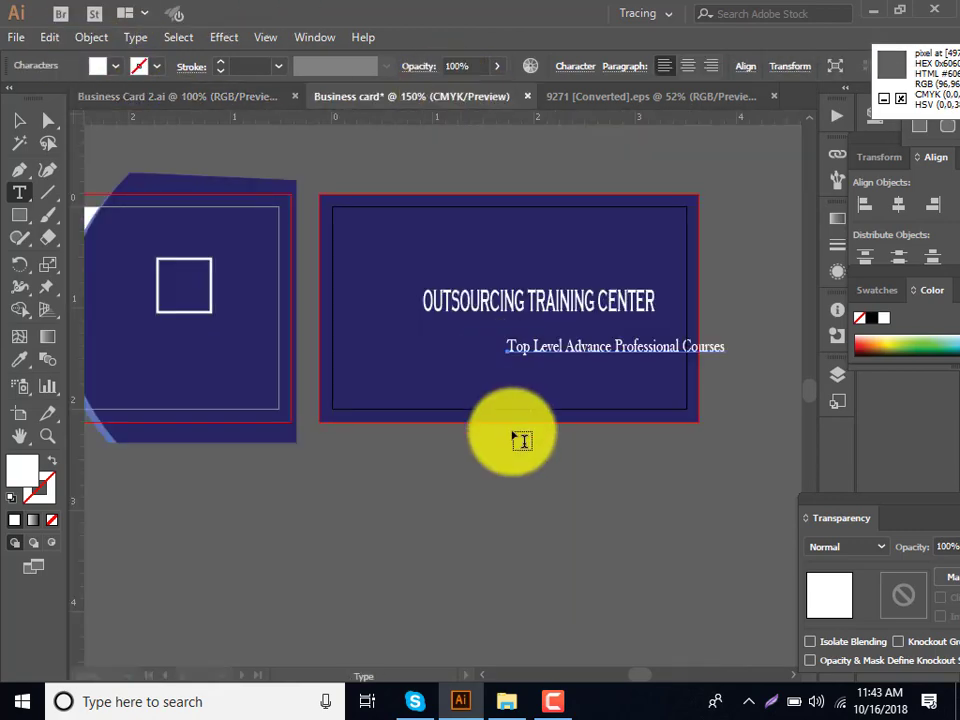
click(514, 396)
text(otc-feni.blogspot.com)
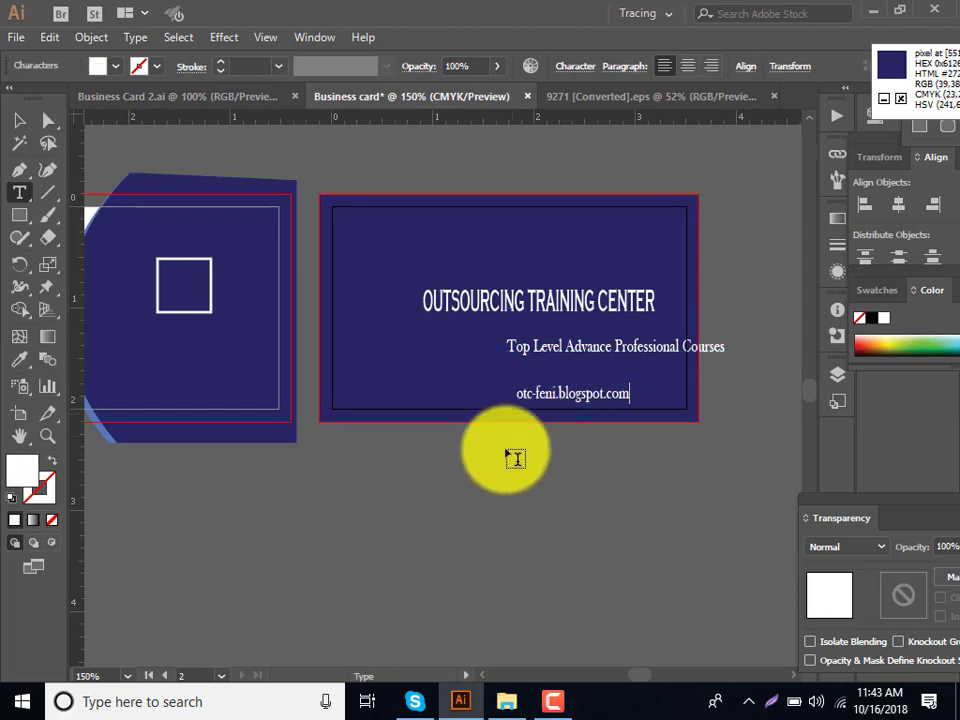
click(212, 98)
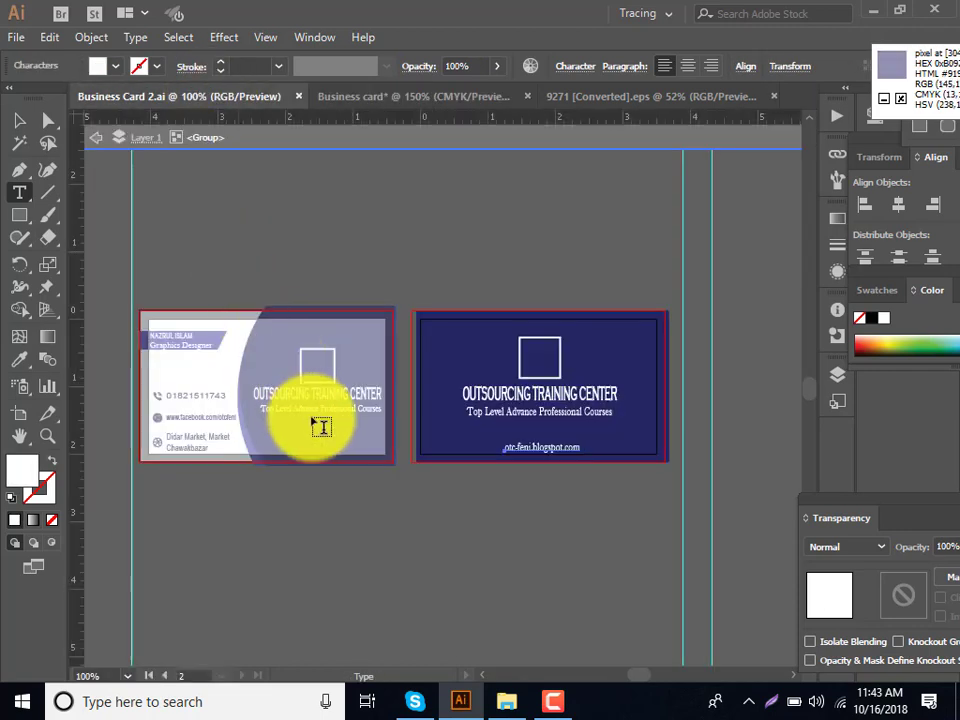
Undo the stray text and paste the reference's phone number below the cards
click(259, 433)
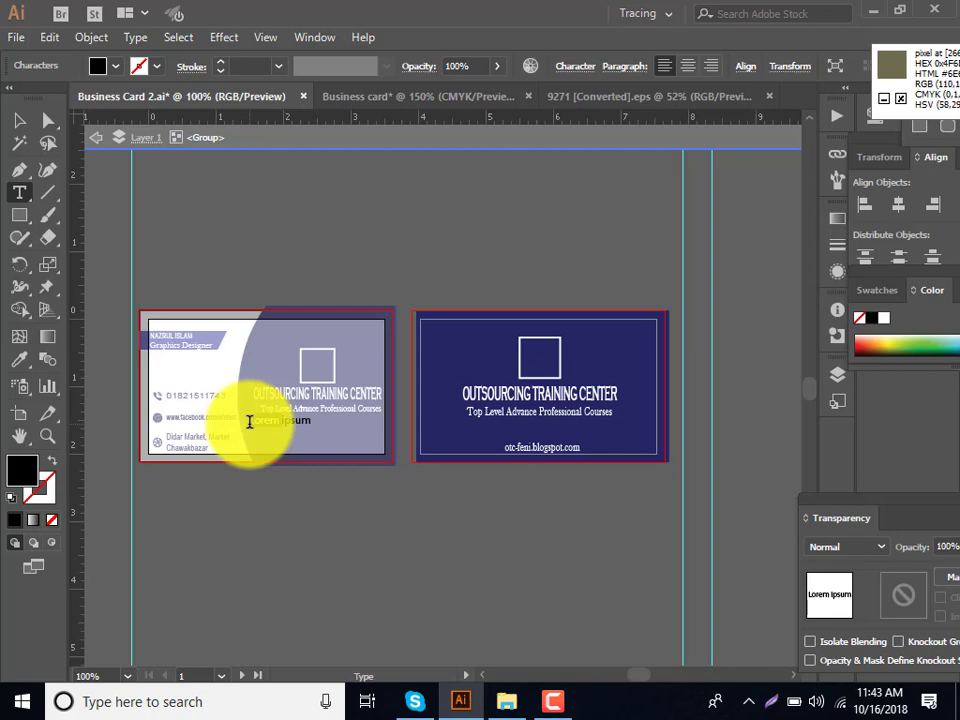
key(ctrl+z)
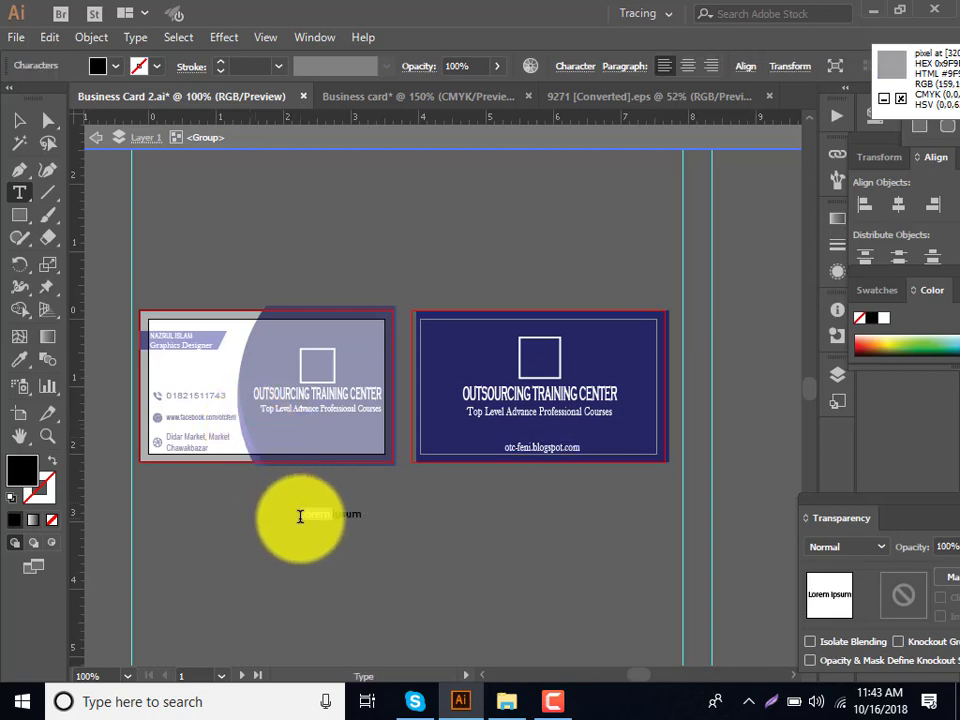
click(19, 120)
click(240, 561)
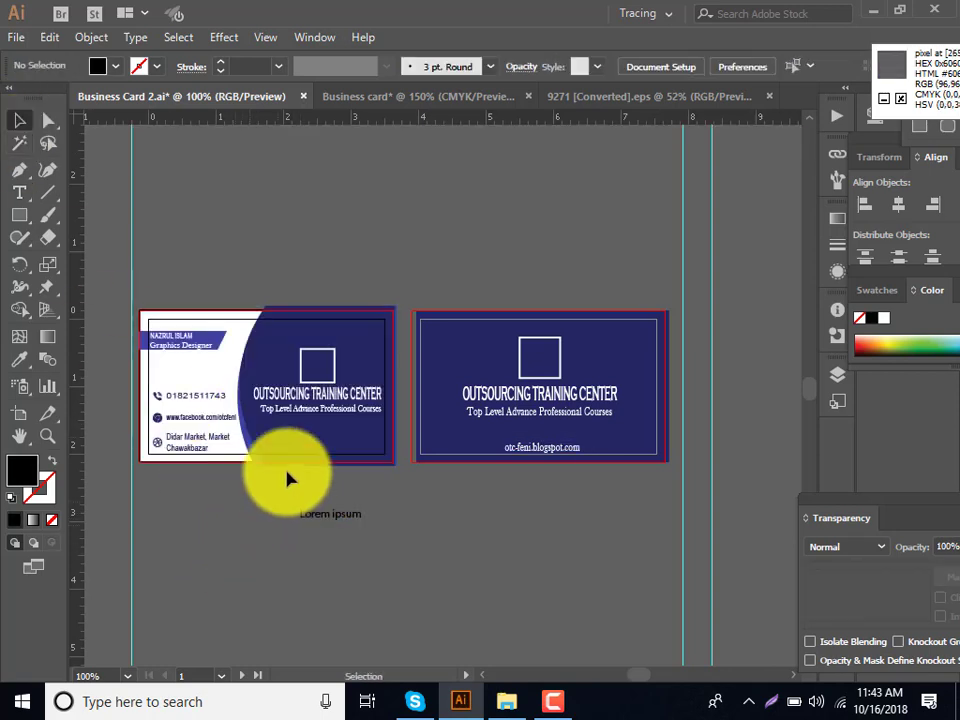
key(t)
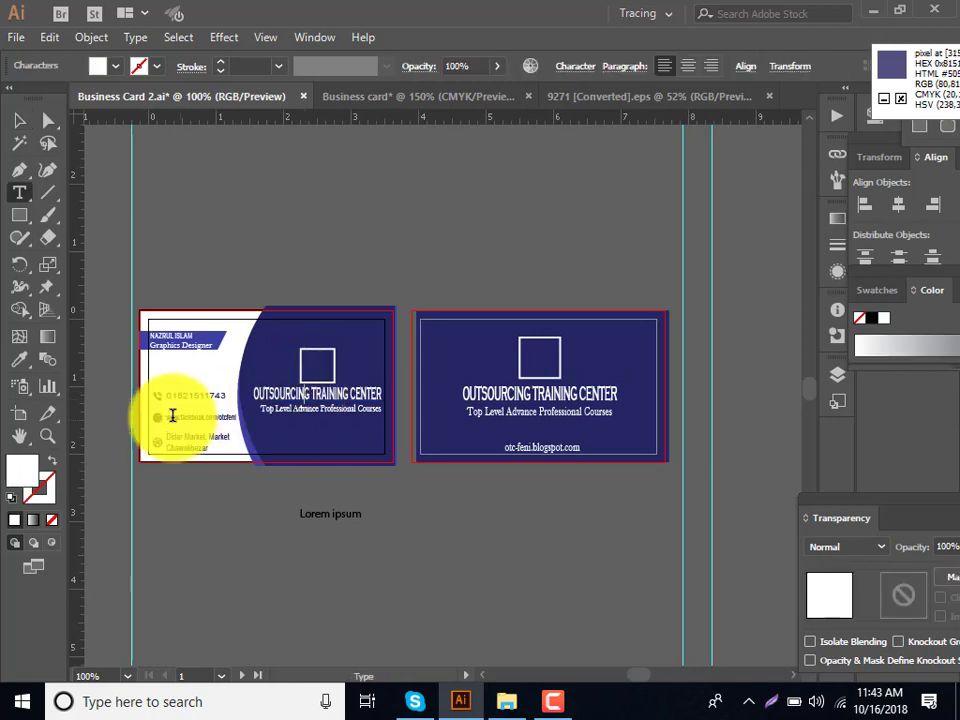
double_click(182, 393)
key(ctrl+c)
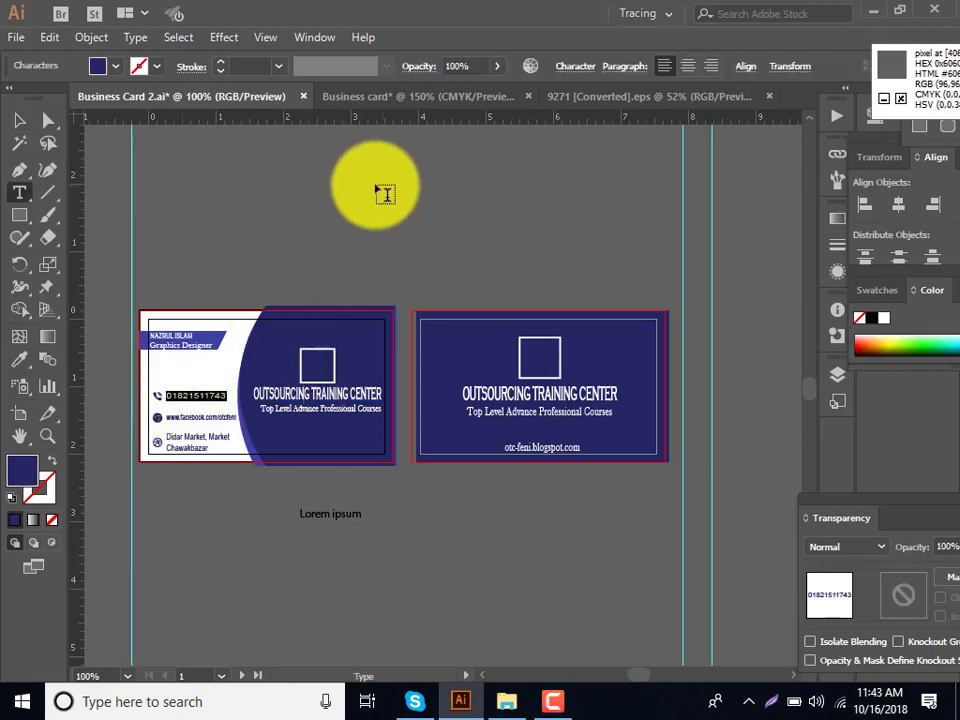
click(368, 97)
click(430, 485)
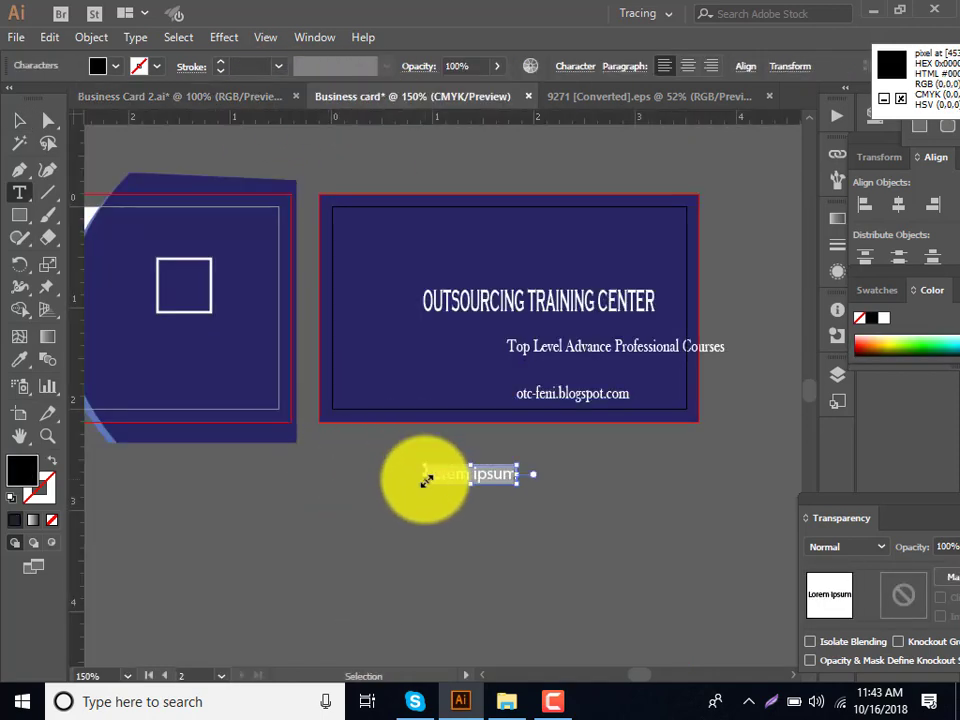
key(ctrl+v)
key(Escape)
Bring over the street address and Graphics Designer title as new text lines below the cards
click(224, 97)
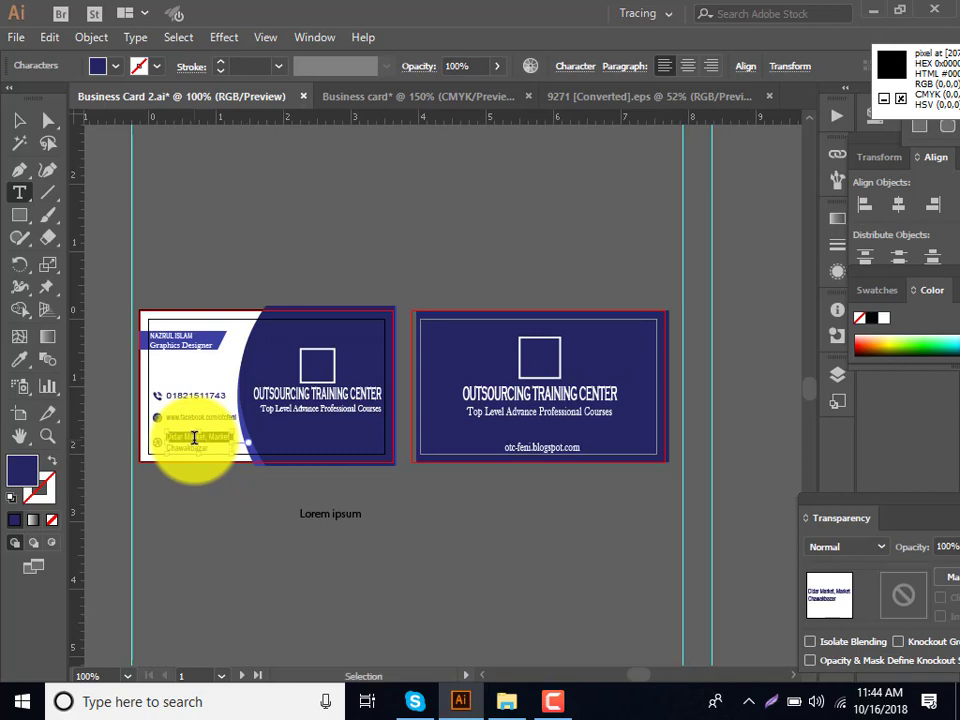
click(424, 97)
click(545, 560)
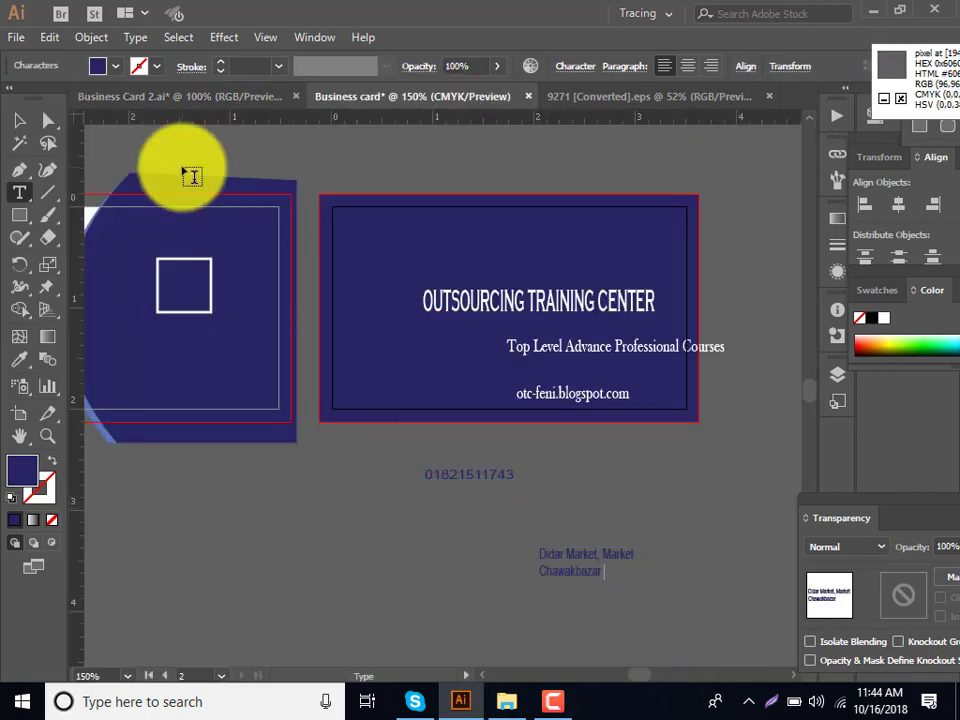
click(180, 97)
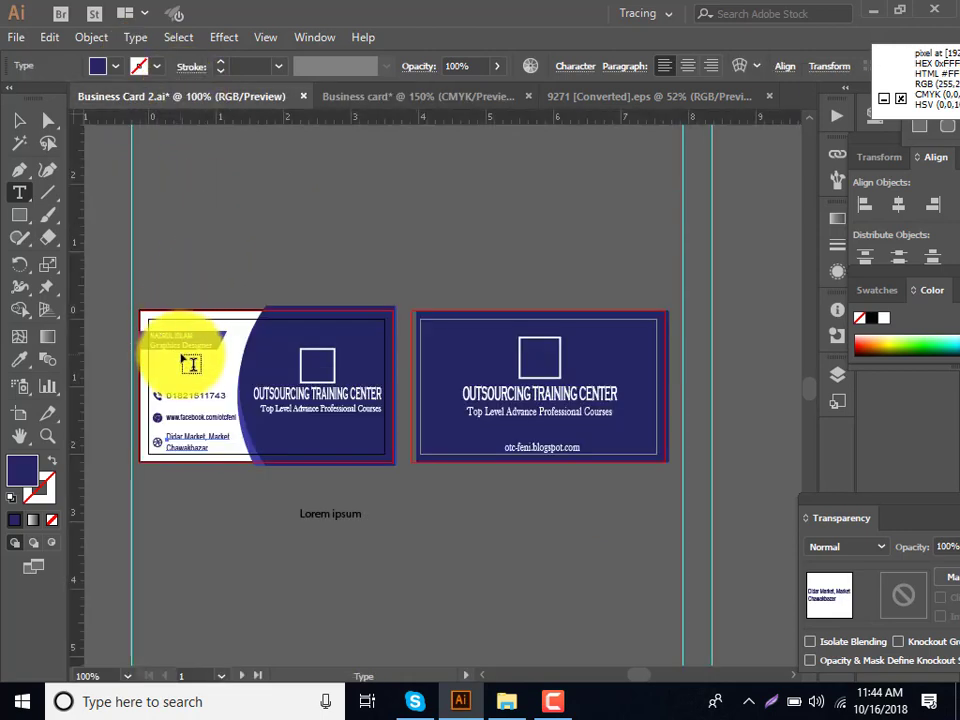
click(174, 338)
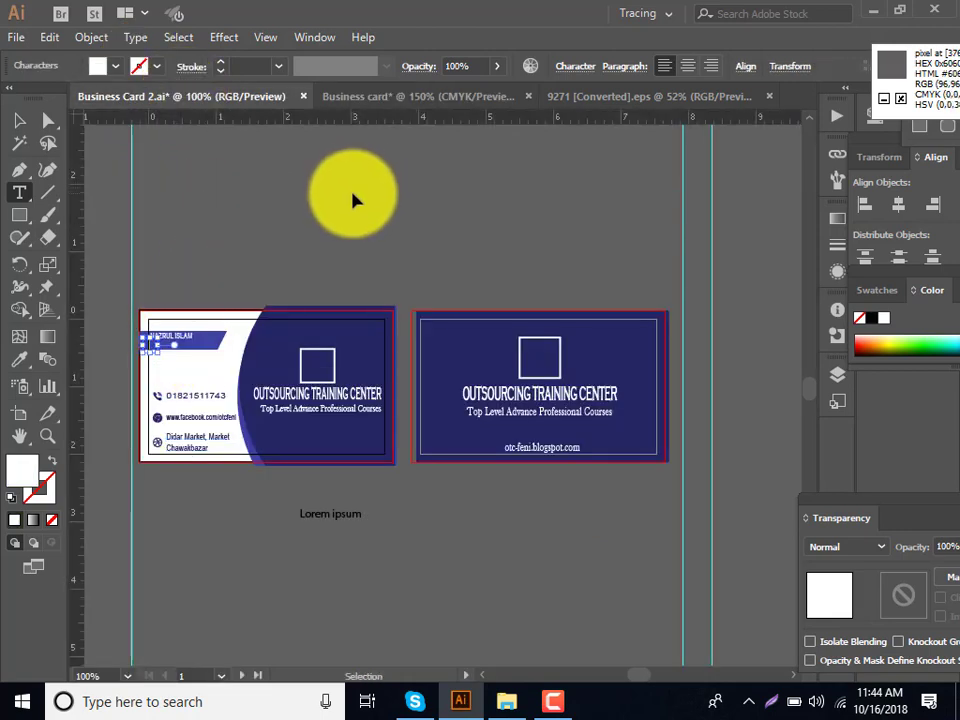
click(400, 96)
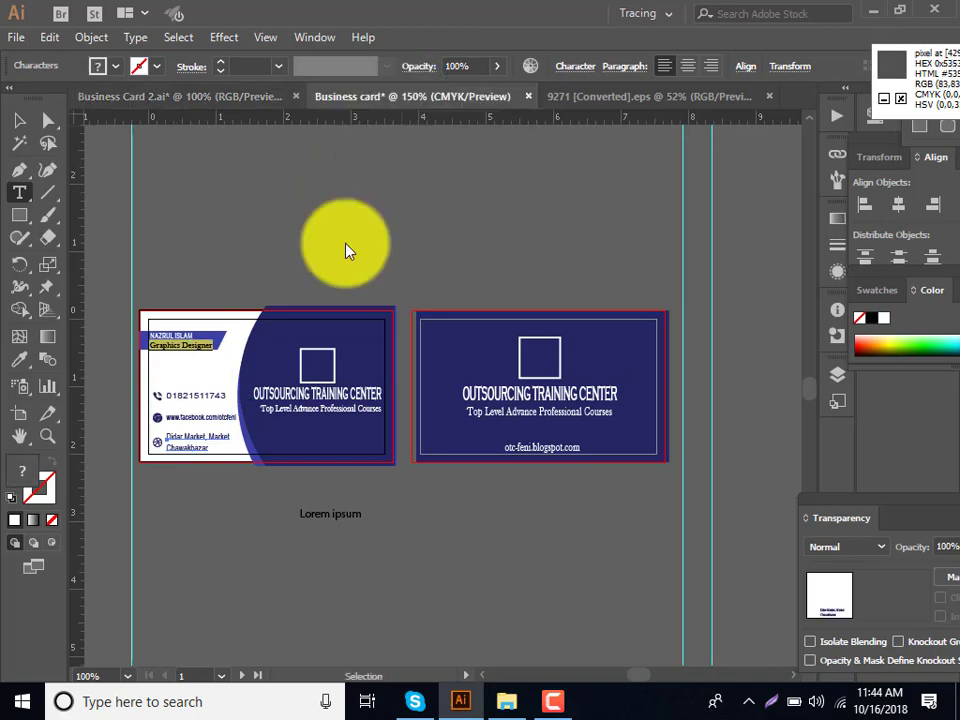
click(320, 505)
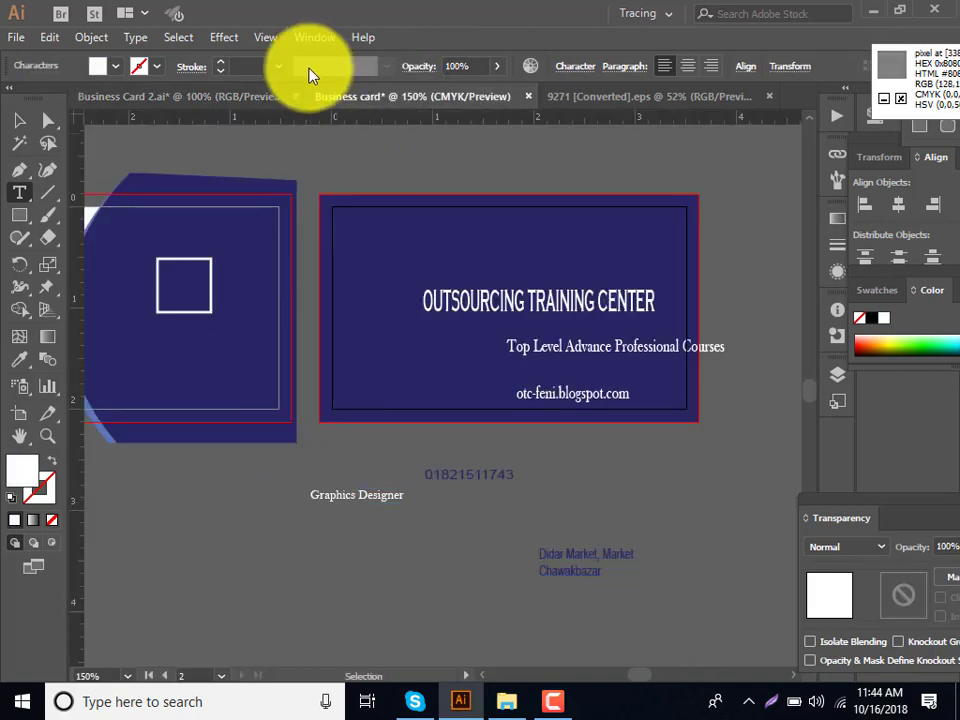
Type the cardholder's name as a new line above the phone number
click(264, 95)
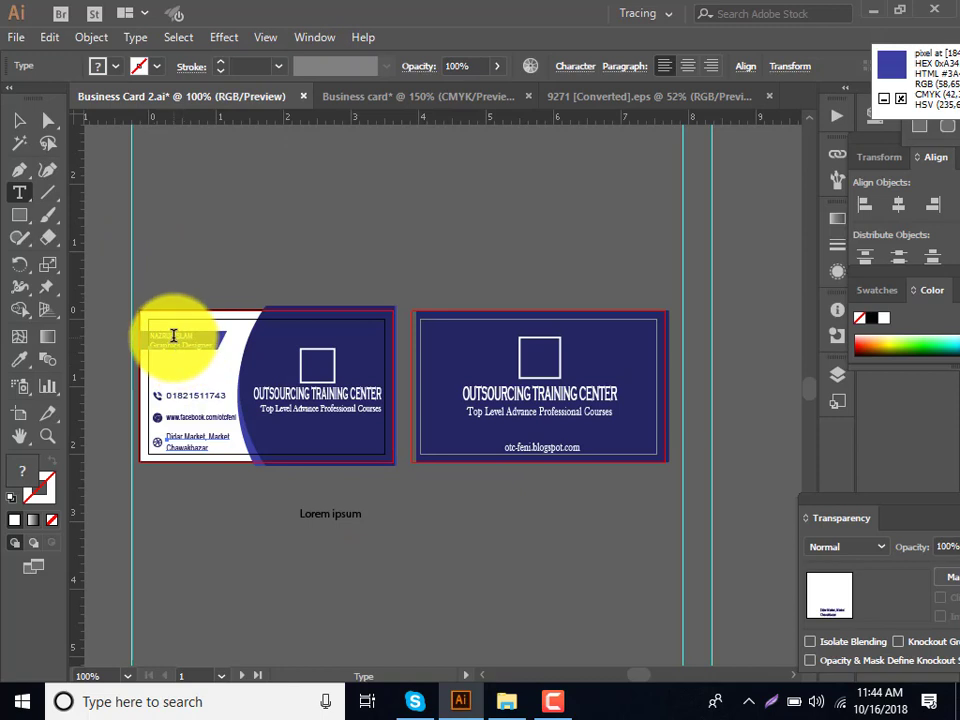
click(396, 97)
click(398, 456)
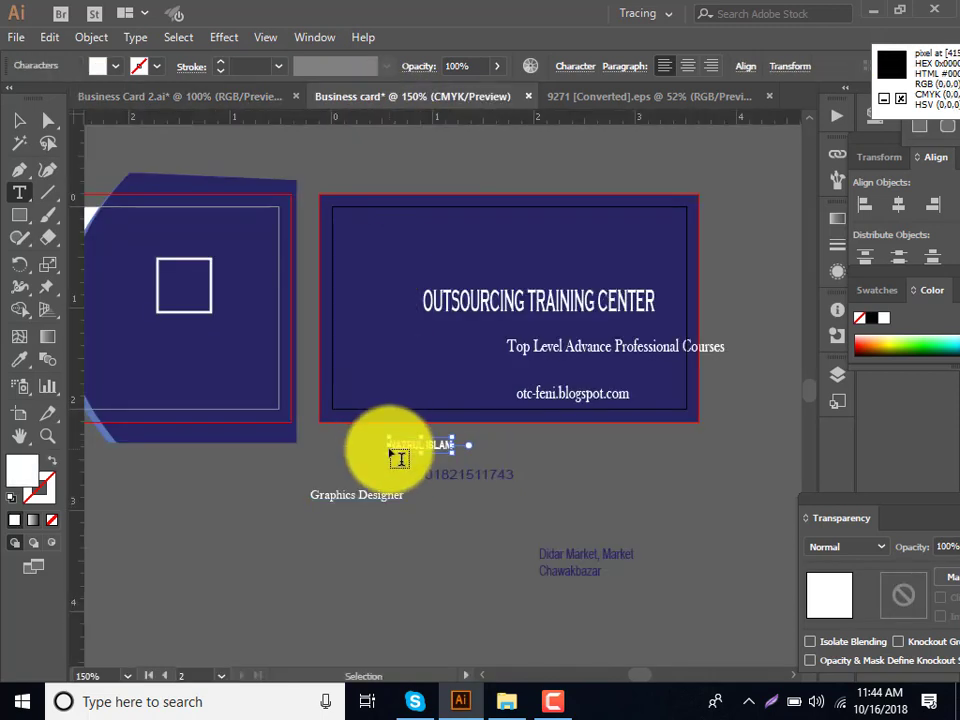
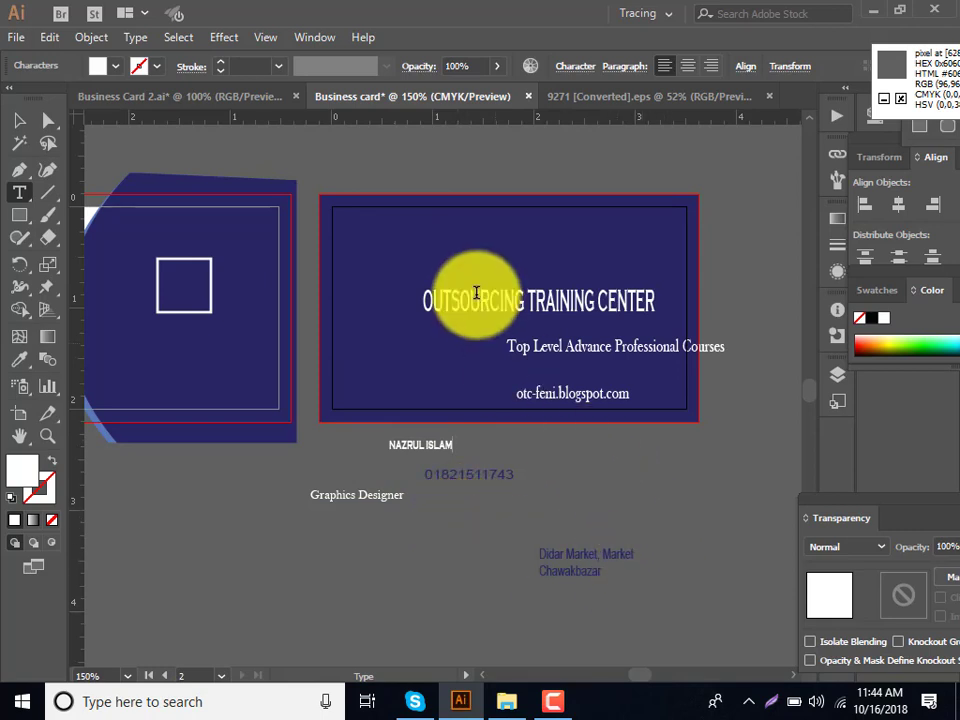
click(19, 120)
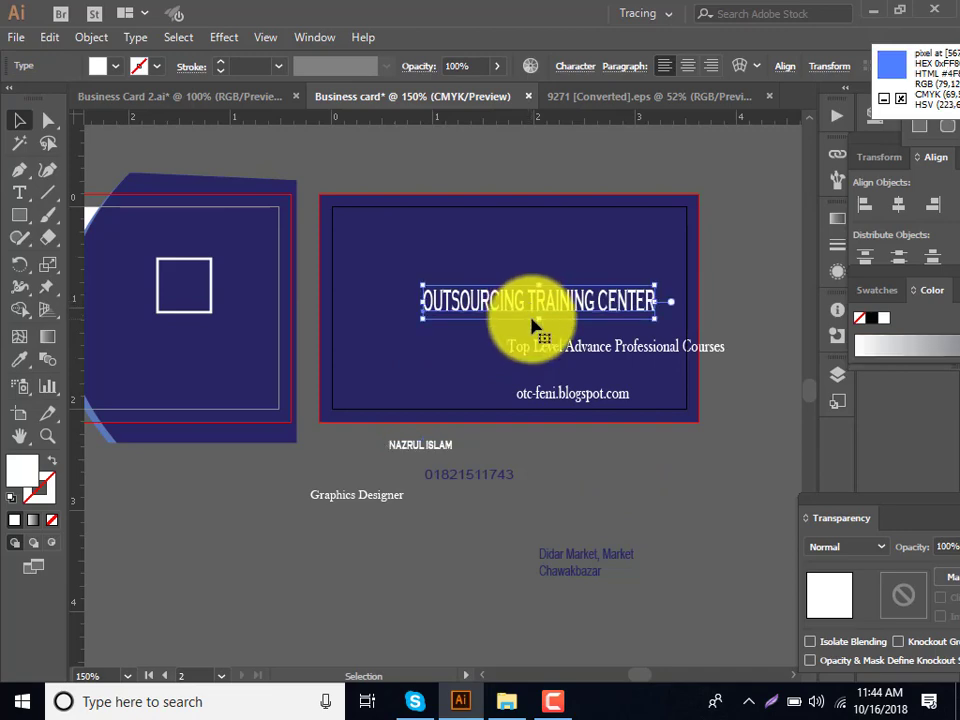
Move OUTSOURCING TRAINING CENTER and its tagline under the logo square, narrowing the tagline
mouse_move(553, 317)
mouse_down()
mouse_move(690, 315)
mouse_move(308, 345)
mouse_up()
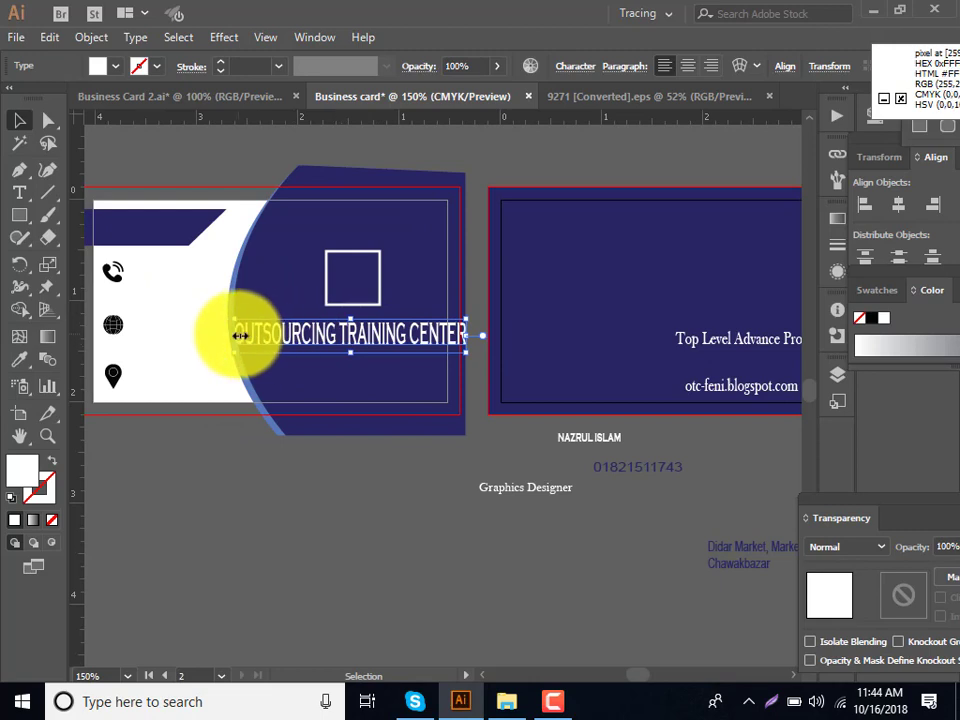
drag(242, 337, 258, 337)
mouse_move(402, 340)
mouse_down()
mouse_move(390, 340)
mouse_move(431, 326)
mouse_up()
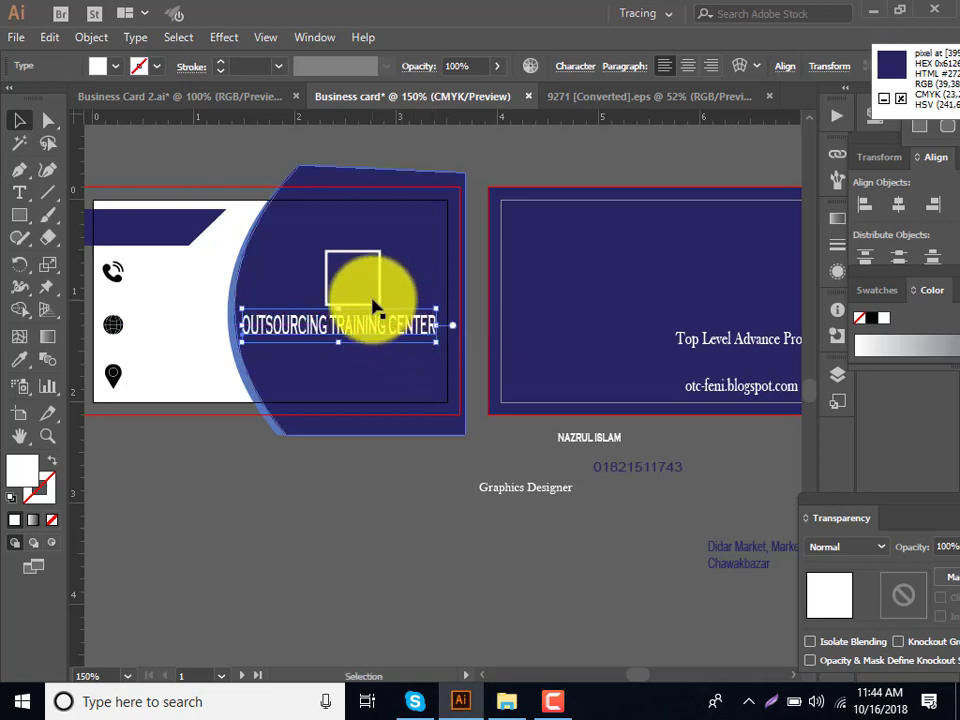
click(705, 346)
key(t)
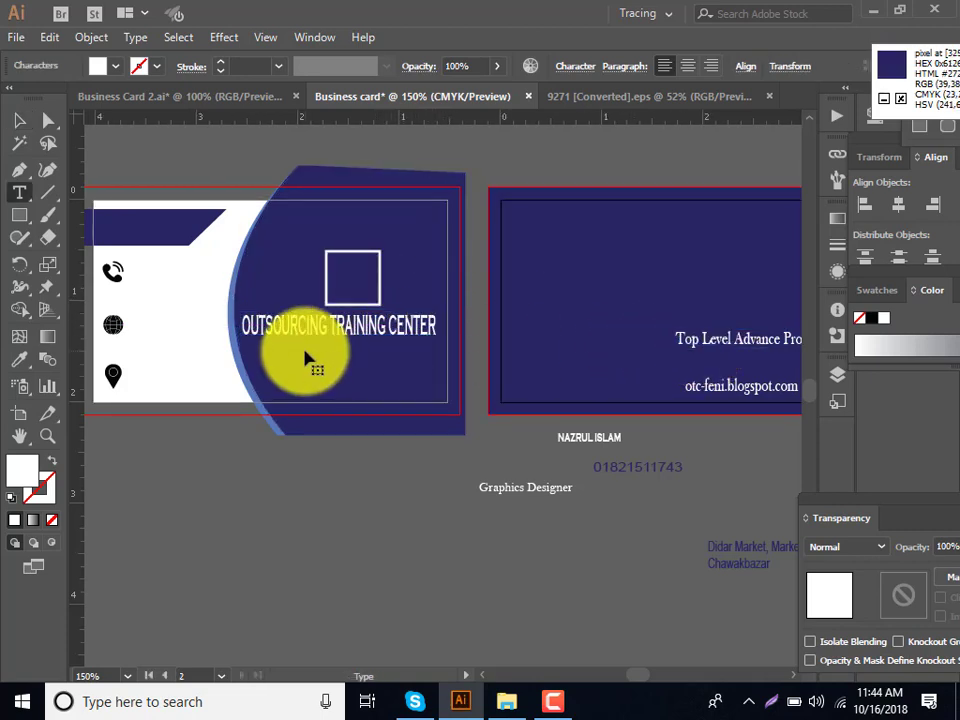
click(19, 120)
drag(771, 345, 290, 354)
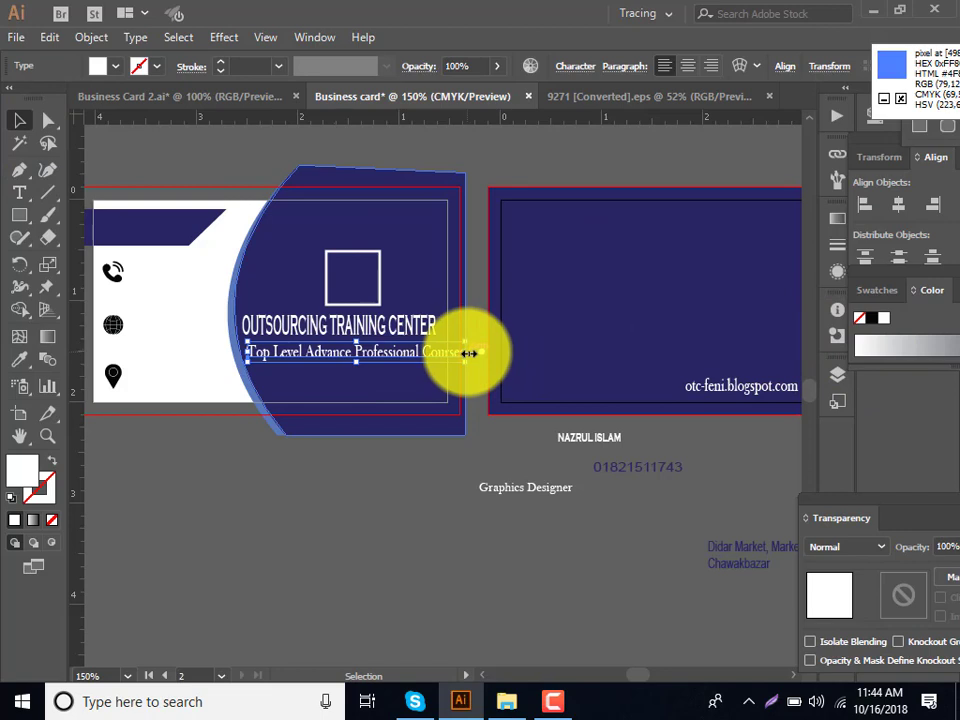
drag(468, 353, 437, 351)
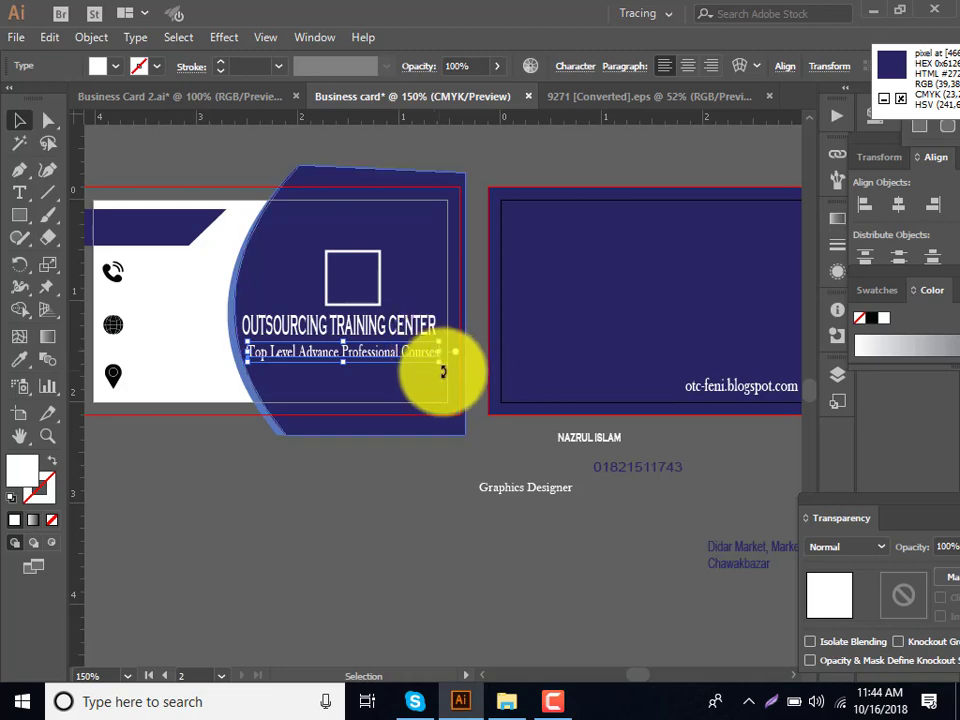
Align the logo square and both text lines to horizontal centres and nudge them up
shift+click(386, 328)
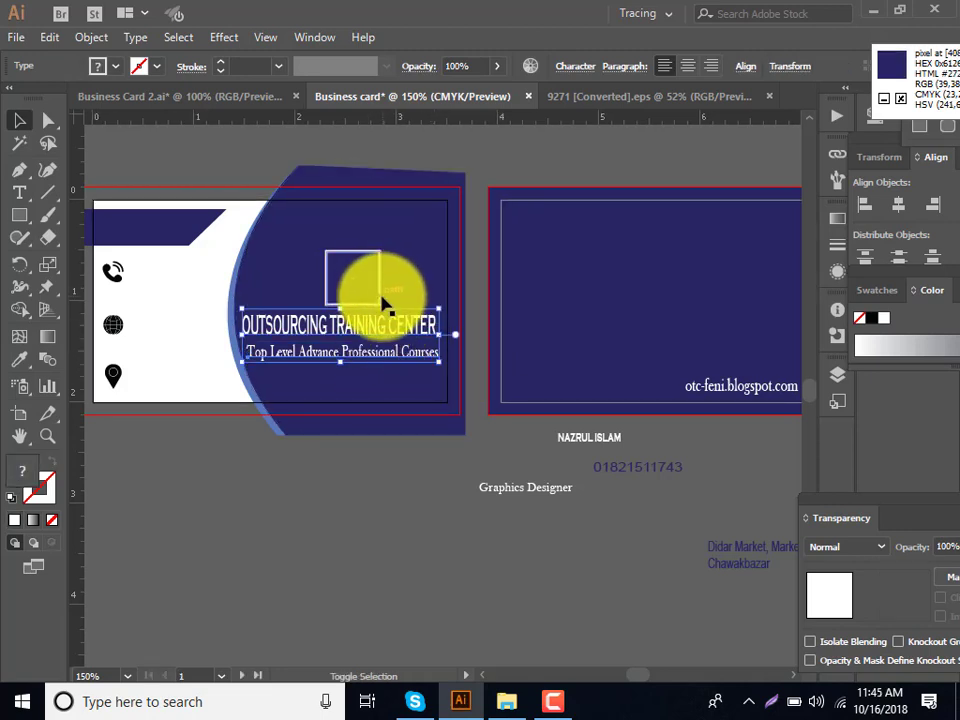
shift+click(381, 300)
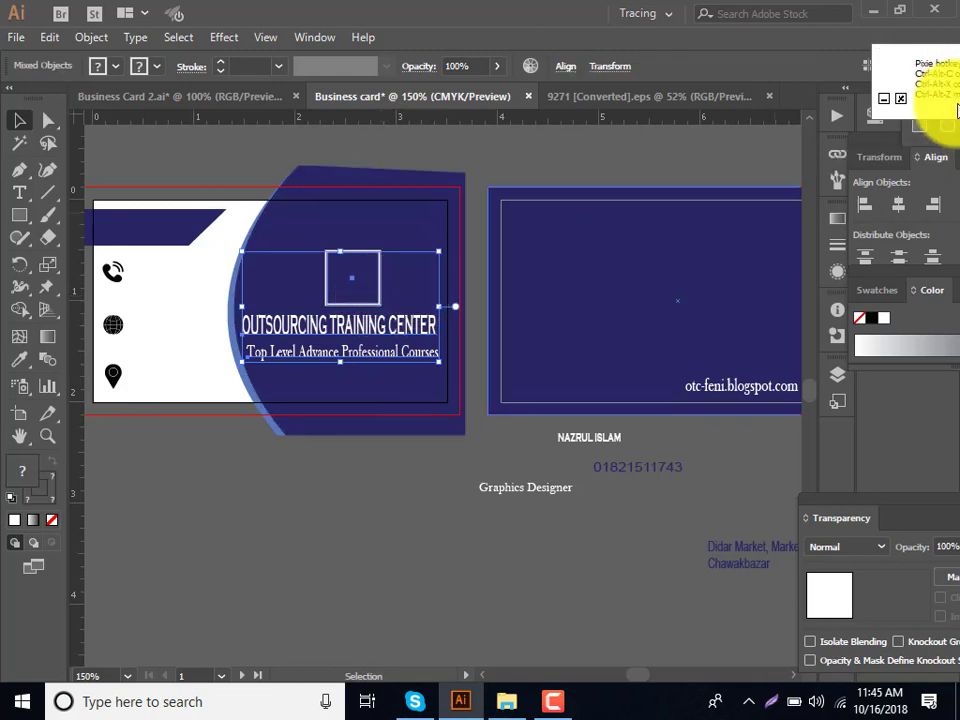
click(893, 205)
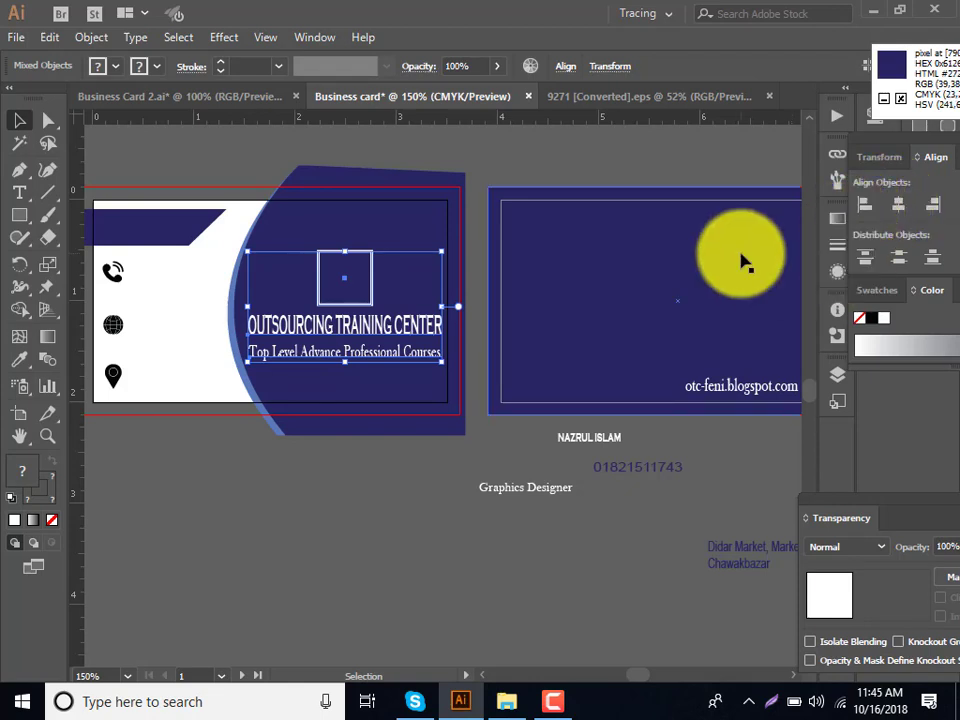
key(Up)
key(Up)
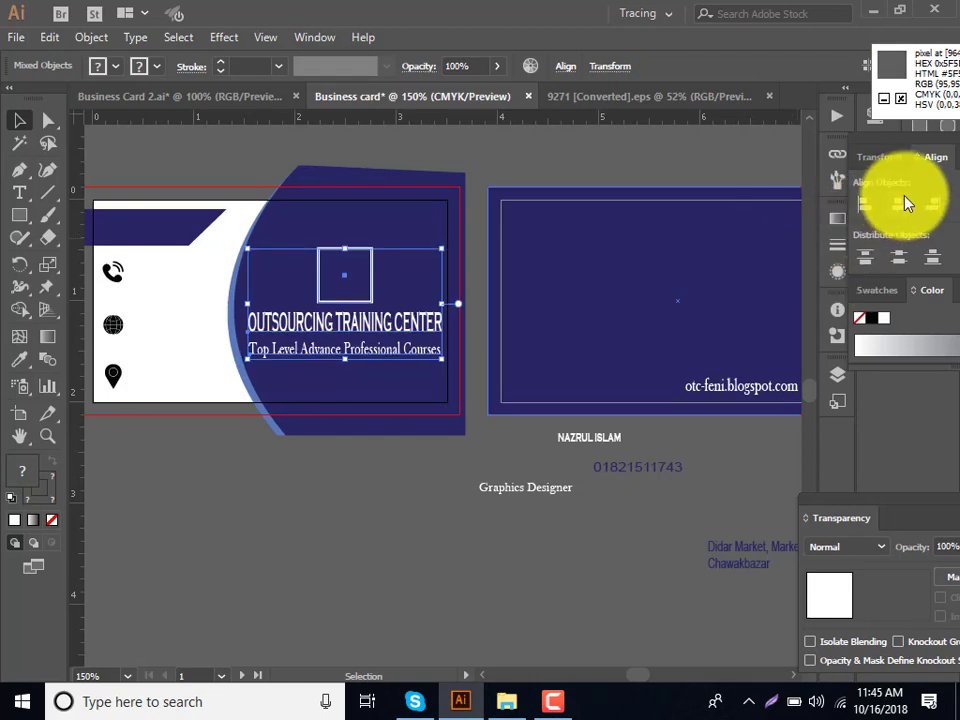
Group the logo square with both text lines and place a copy on the back card
click(710, 388)
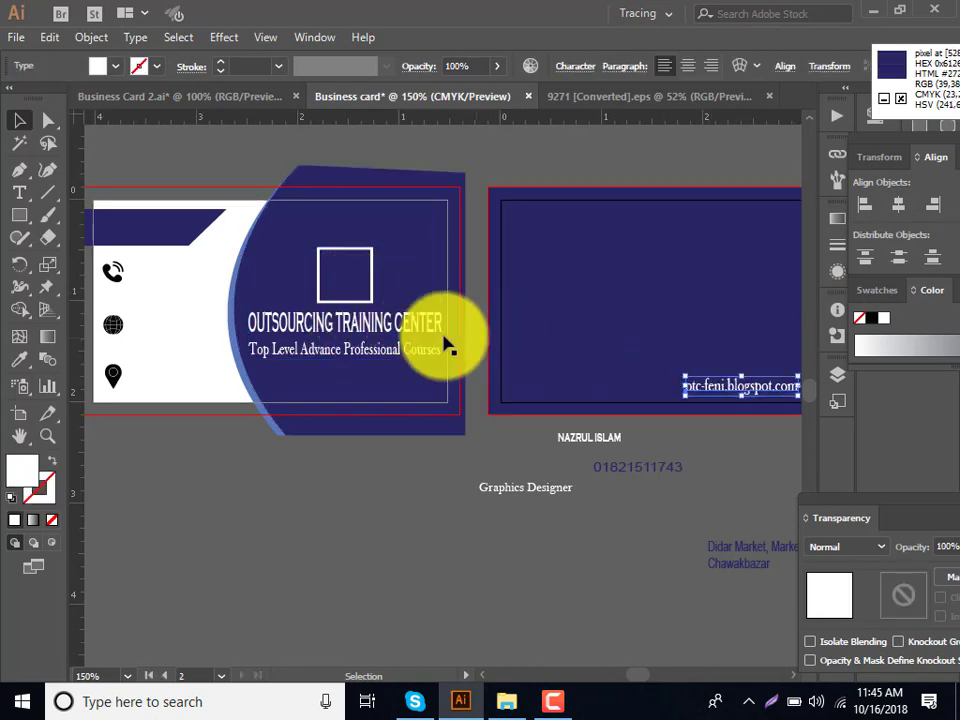
click(352, 304)
shift+click(368, 322)
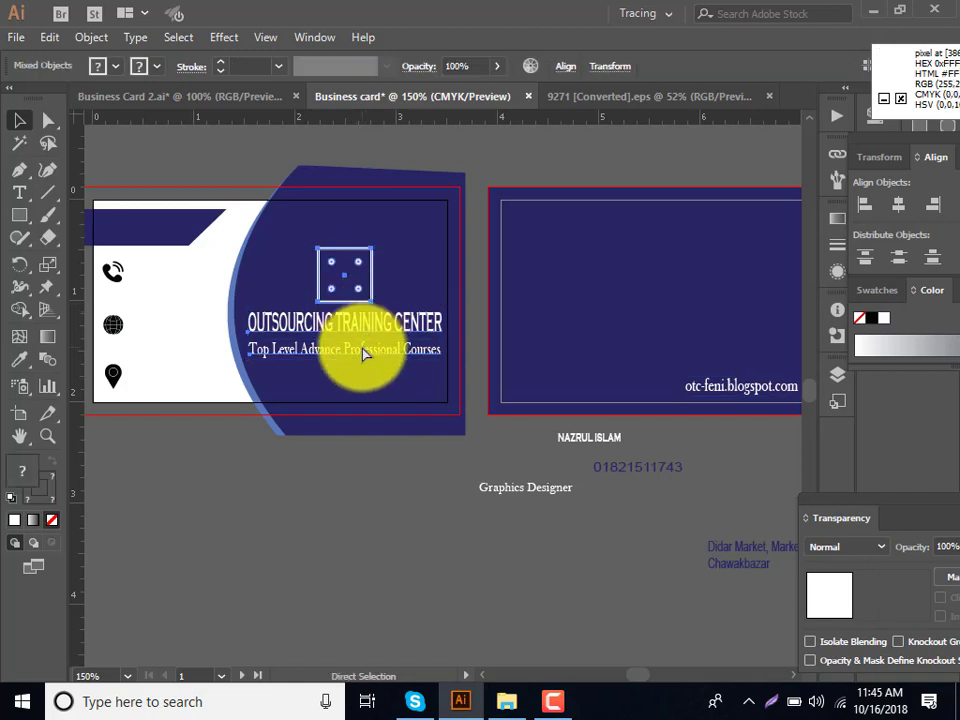
key(ctrl+g)
drag(372, 318, 725, 289)
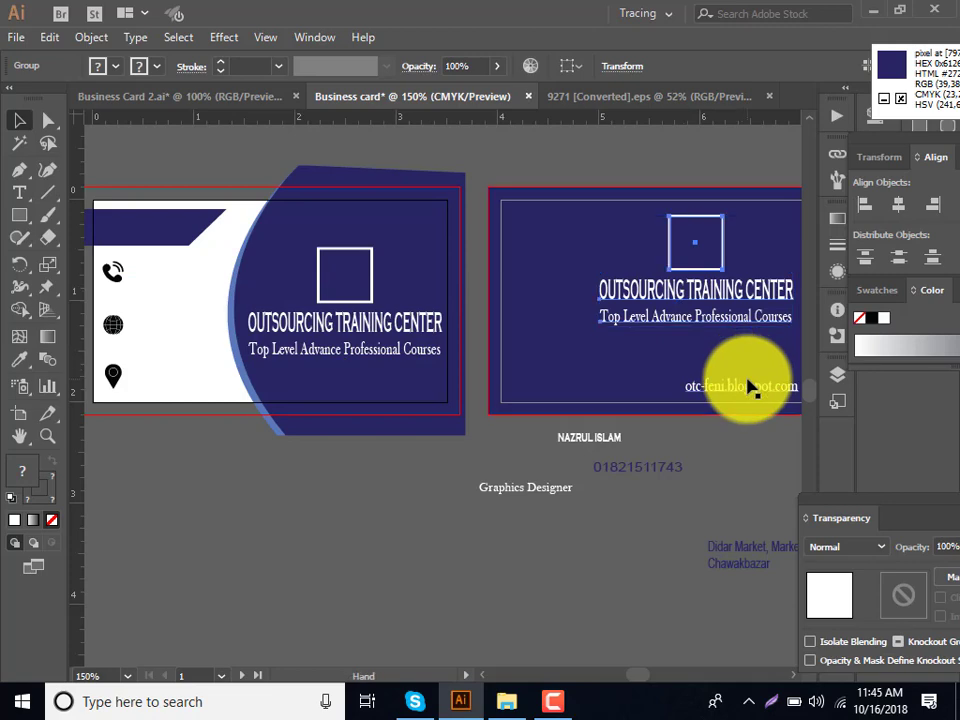
Enlarge and widen the branding group across the back card
drag(748, 388, 566, 386)
drag(610, 330, 647, 364)
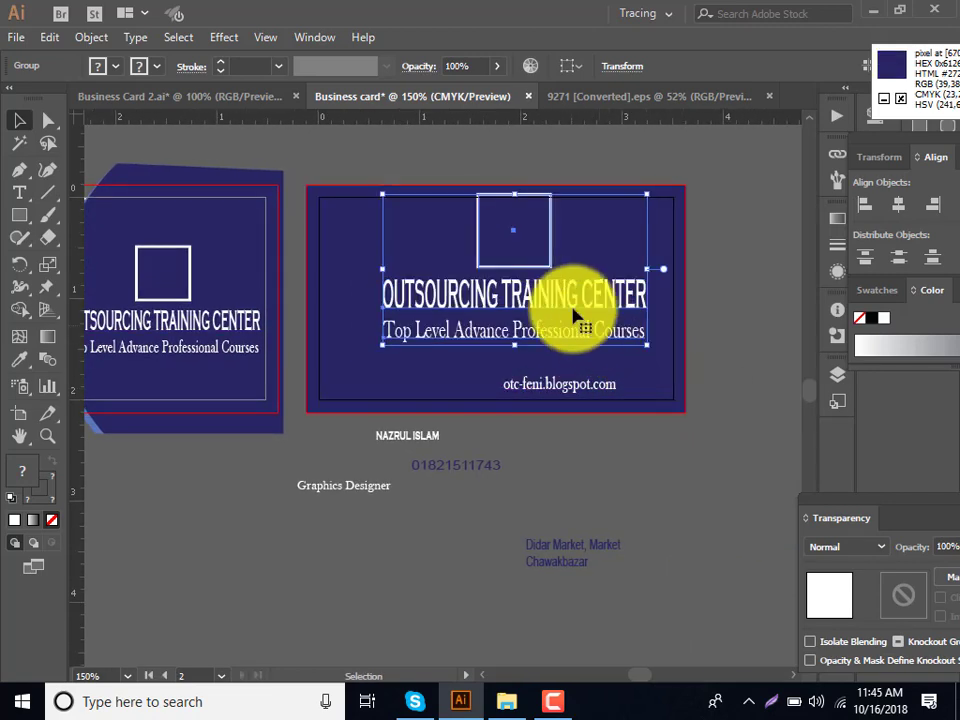
key(Down)
key(Down)
key(Down)
key(Down)
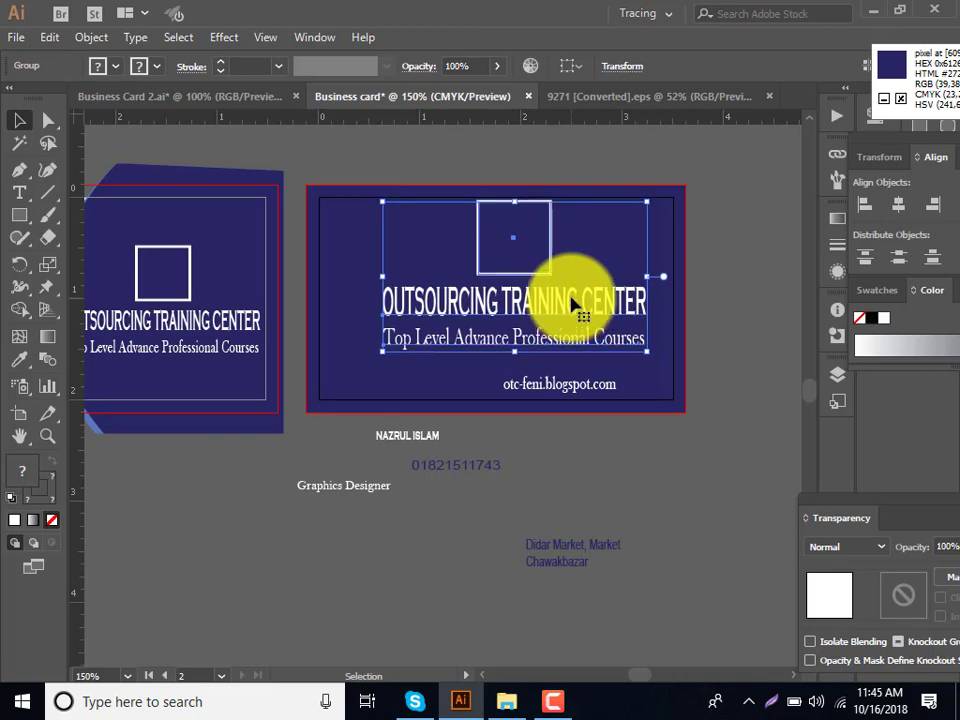
key(Left)
key(Left)
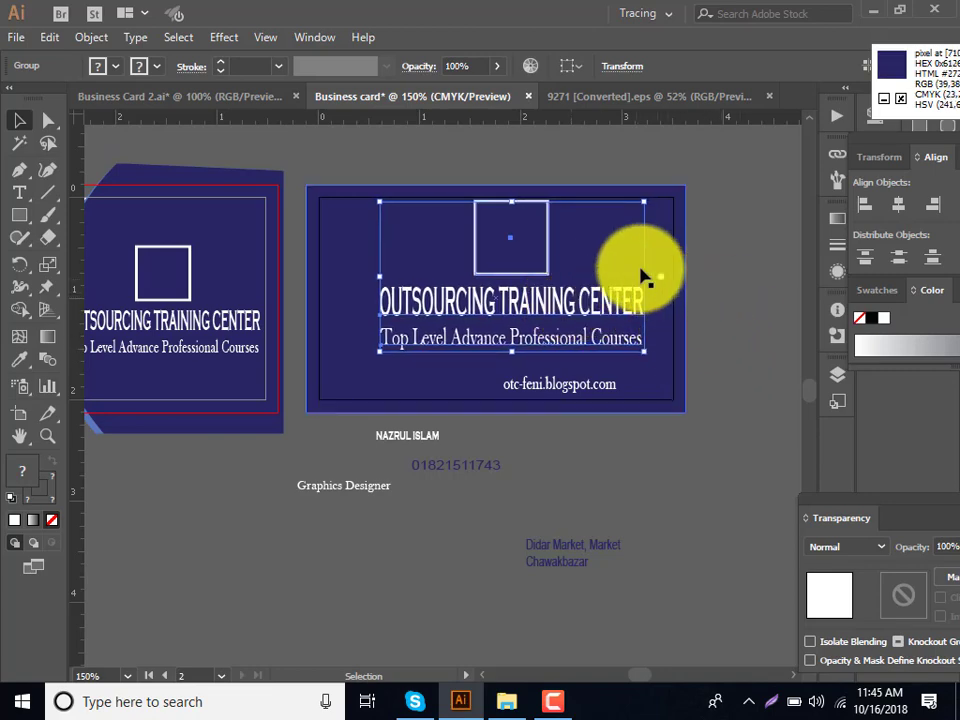
drag(648, 275, 672, 276)
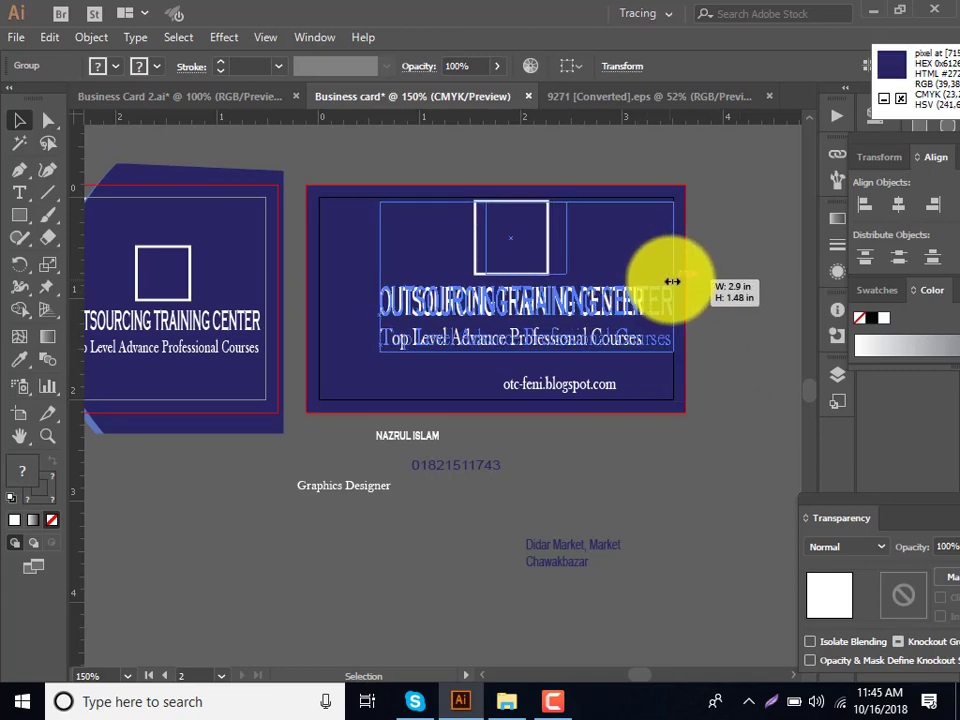
drag(380, 276, 320, 271)
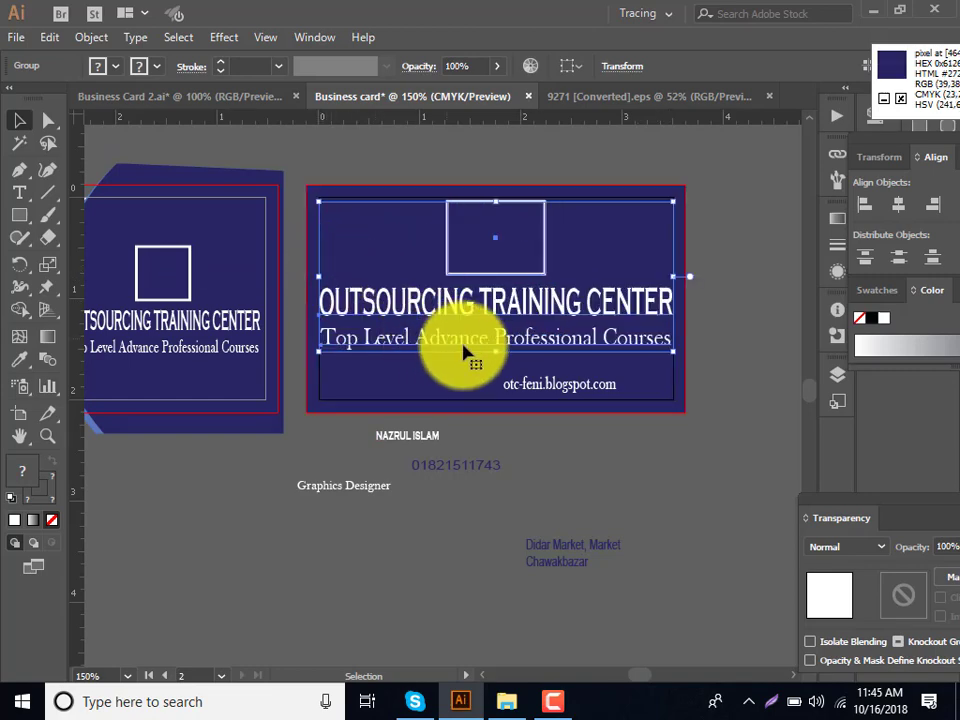
Shrink the title group slightly and move the website address left beneath it
click(561, 392)
click(618, 317)
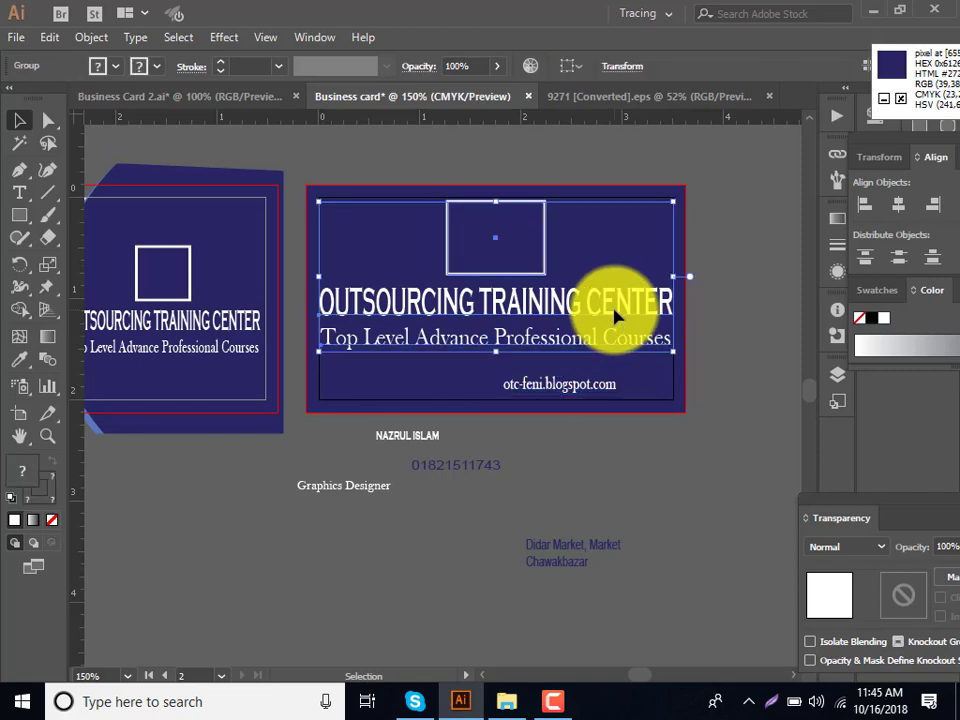
drag(677, 352, 664, 347)
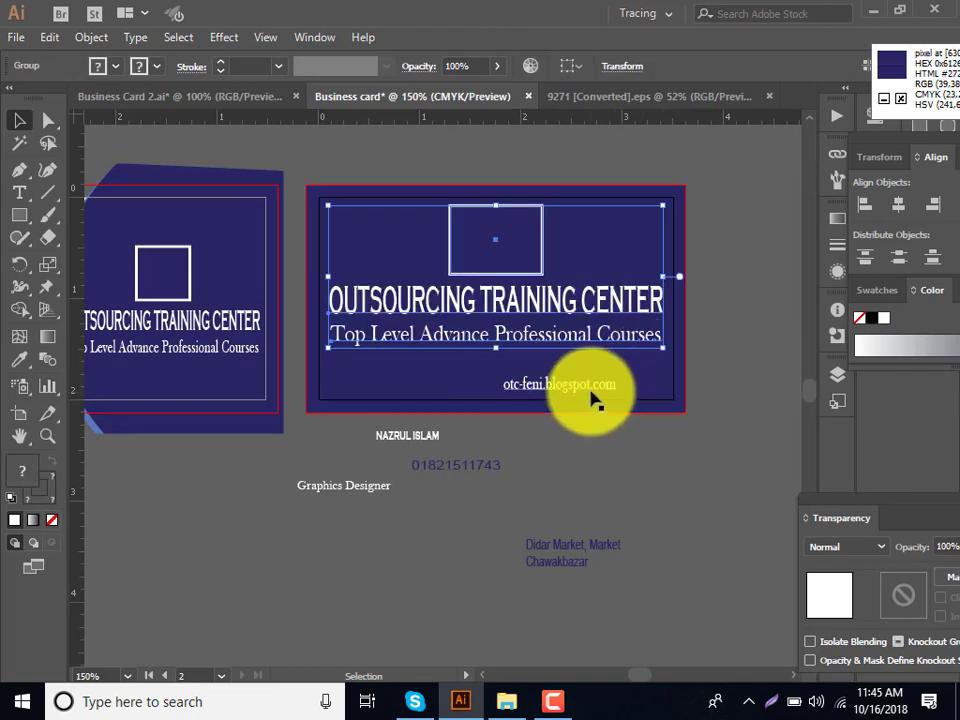
drag(591, 398, 514, 394)
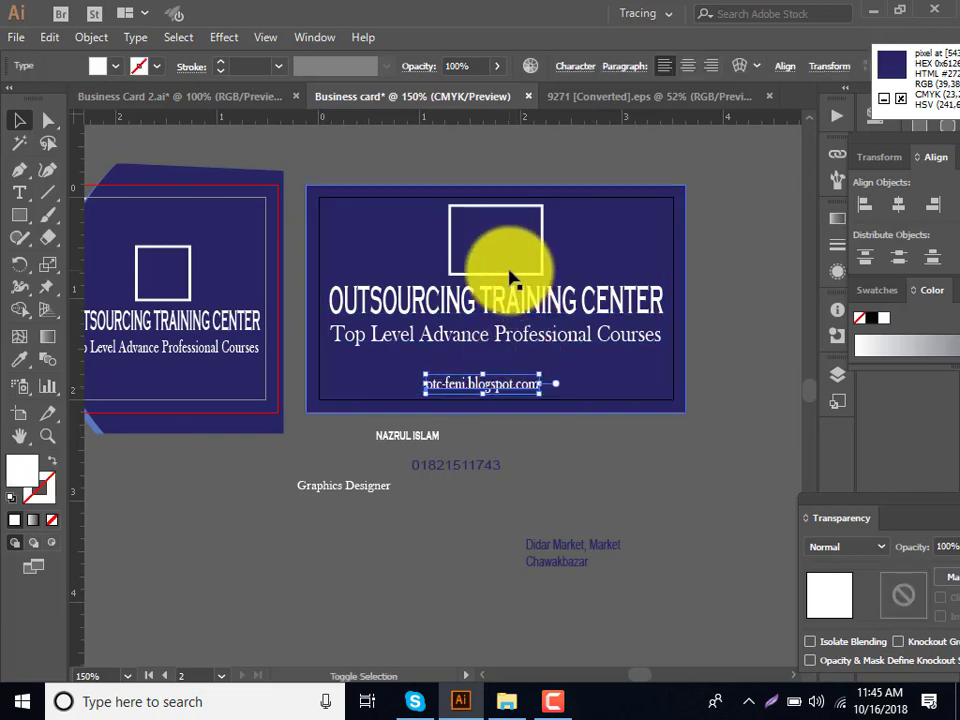
Horizontally center the title group and website address over the navy back-card background
shift+click(513, 395)
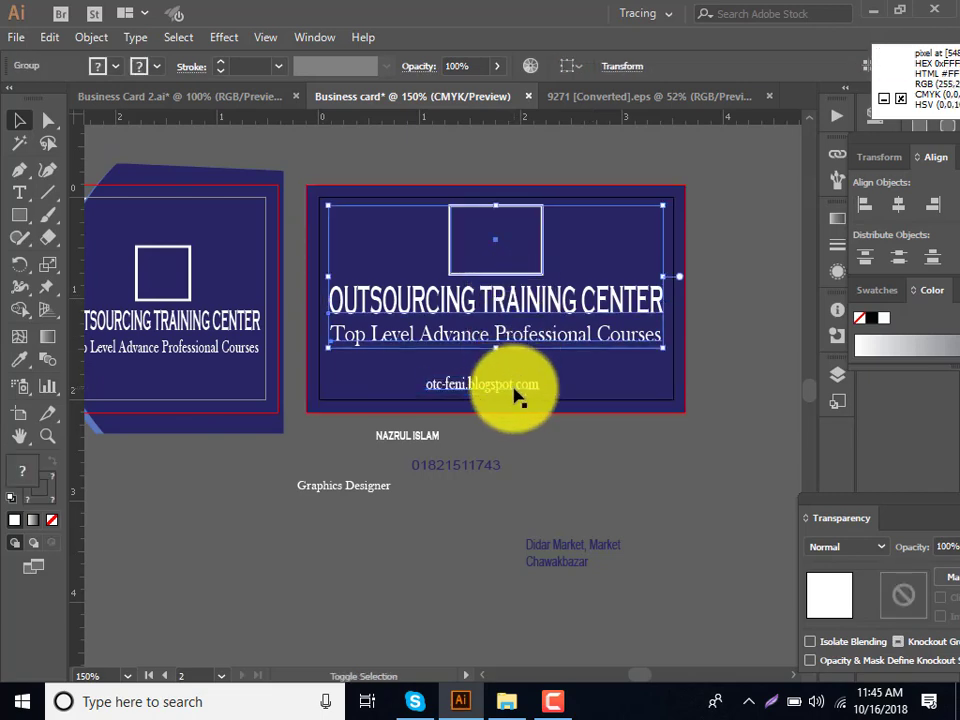
shift+click(513, 395)
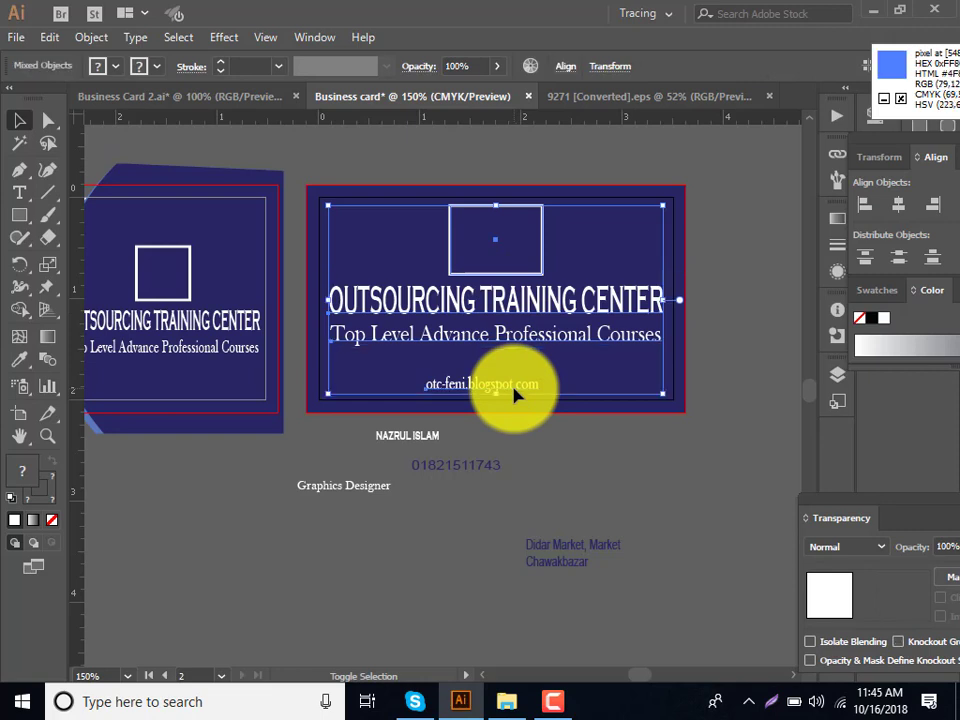
click(900, 210)
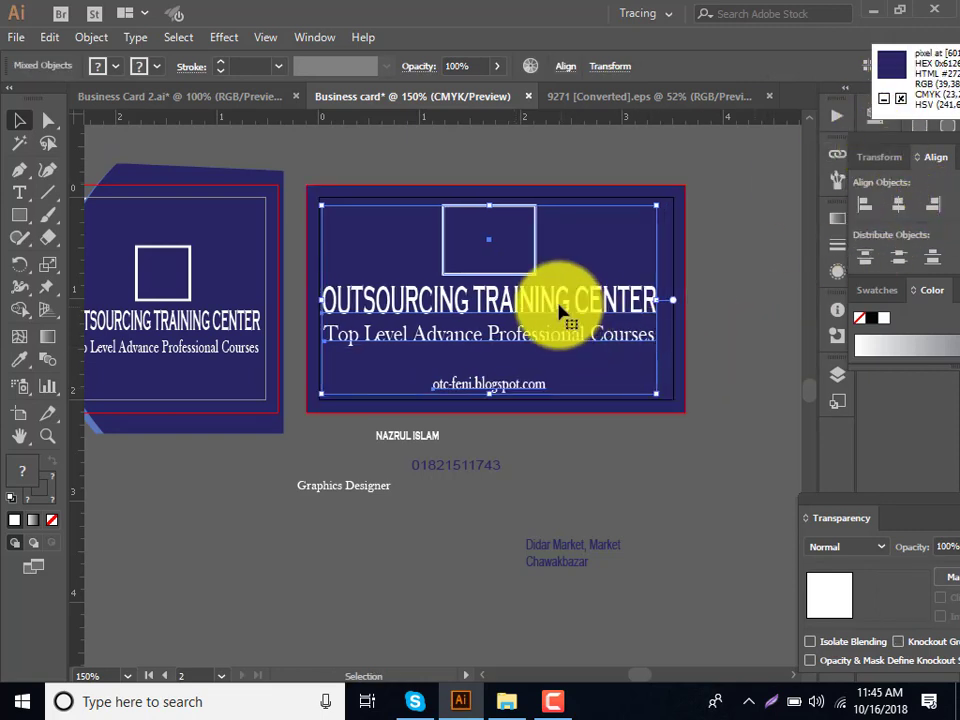
shift+click(686, 248)
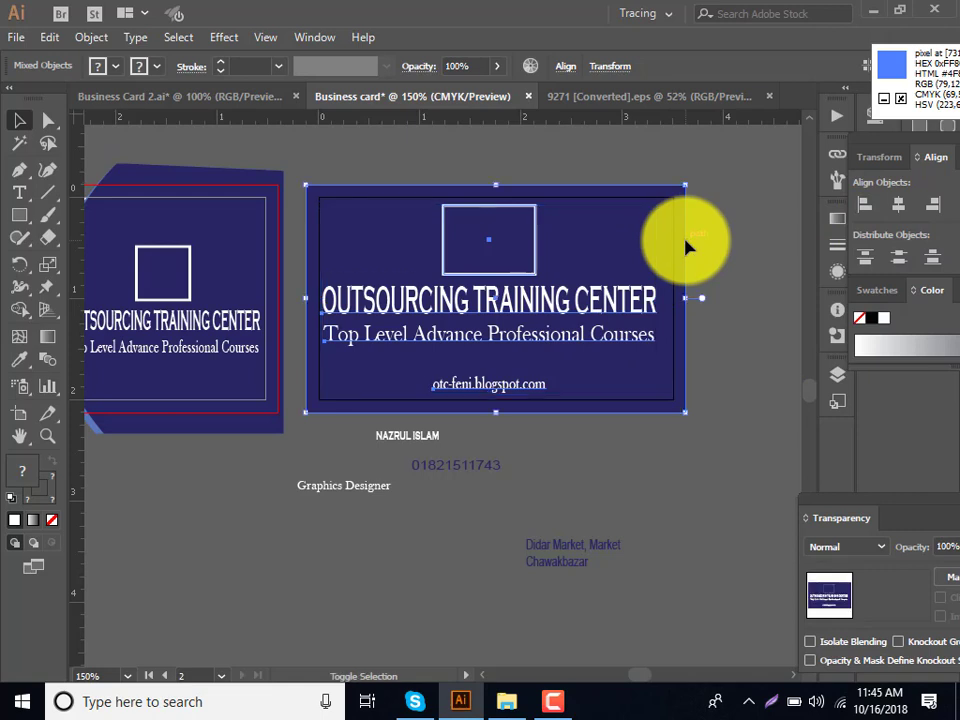
click(899, 210)
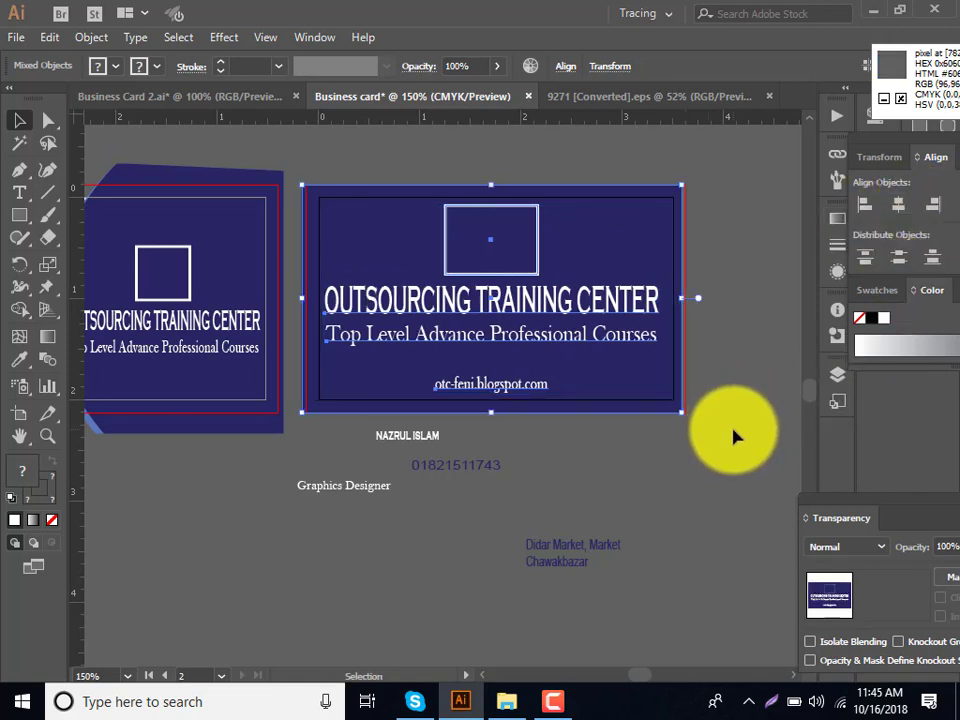
key(Right)
key(Right)
key(Right)
key(Right)
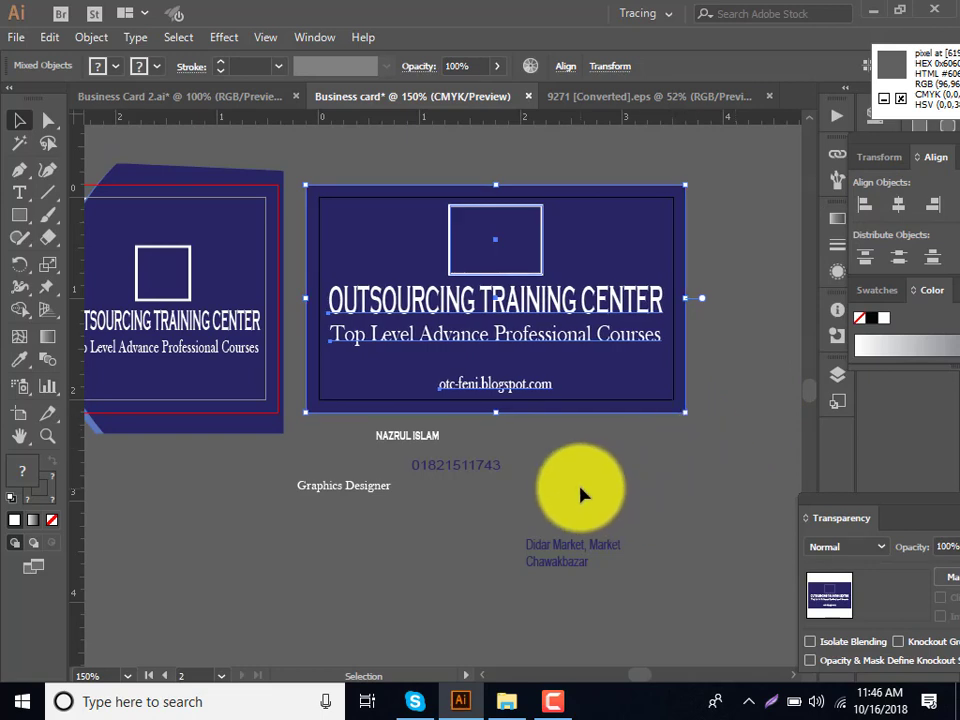
click(530, 490)
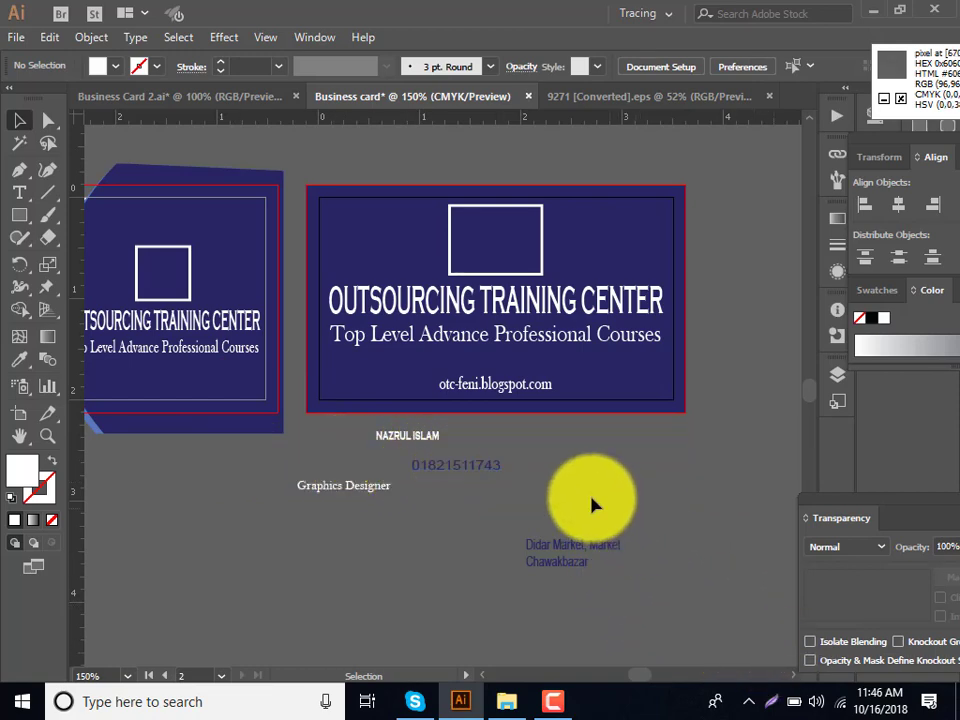
Place street address, job title, name, phone number and a website copy on the front card
drag(634, 467, 812, 422)
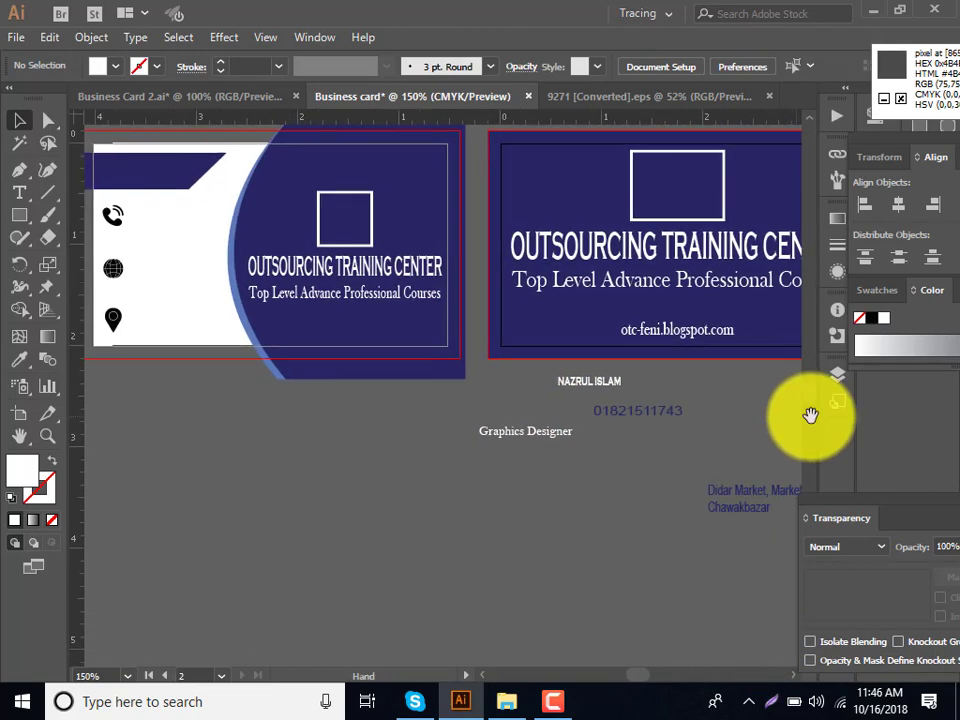
drag(757, 510, 181, 336)
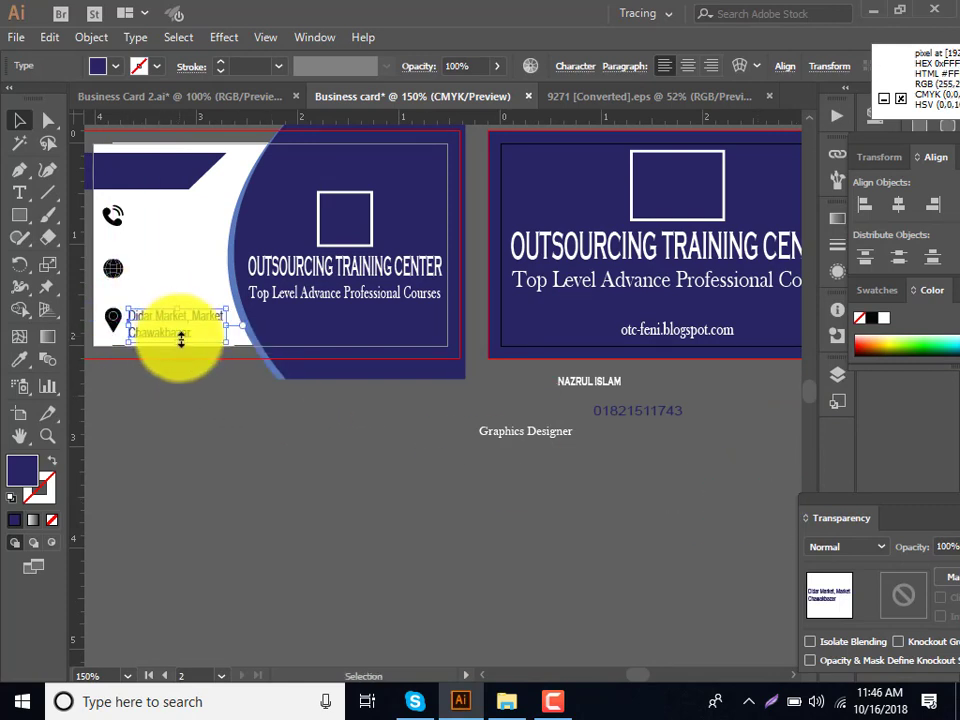
mouse_move(529, 433)
mouse_down()
mouse_move(155, 180)
mouse_move(142, 185)
mouse_up()
mouse_move(578, 398)
mouse_down()
mouse_move(140, 165)
mouse_move(124, 170)
mouse_up()
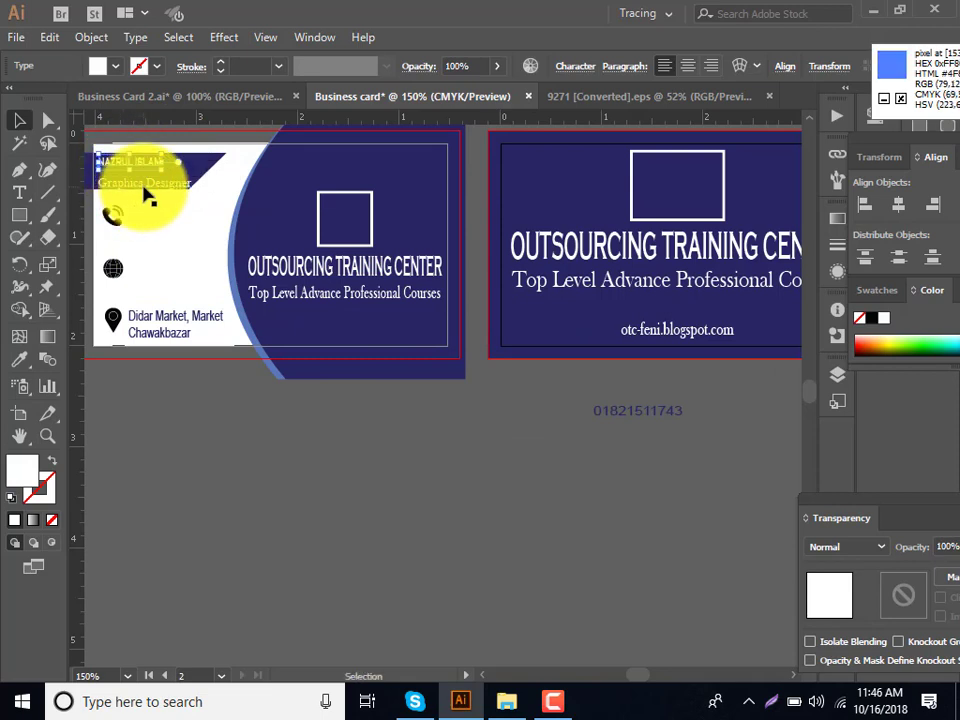
click(145, 188)
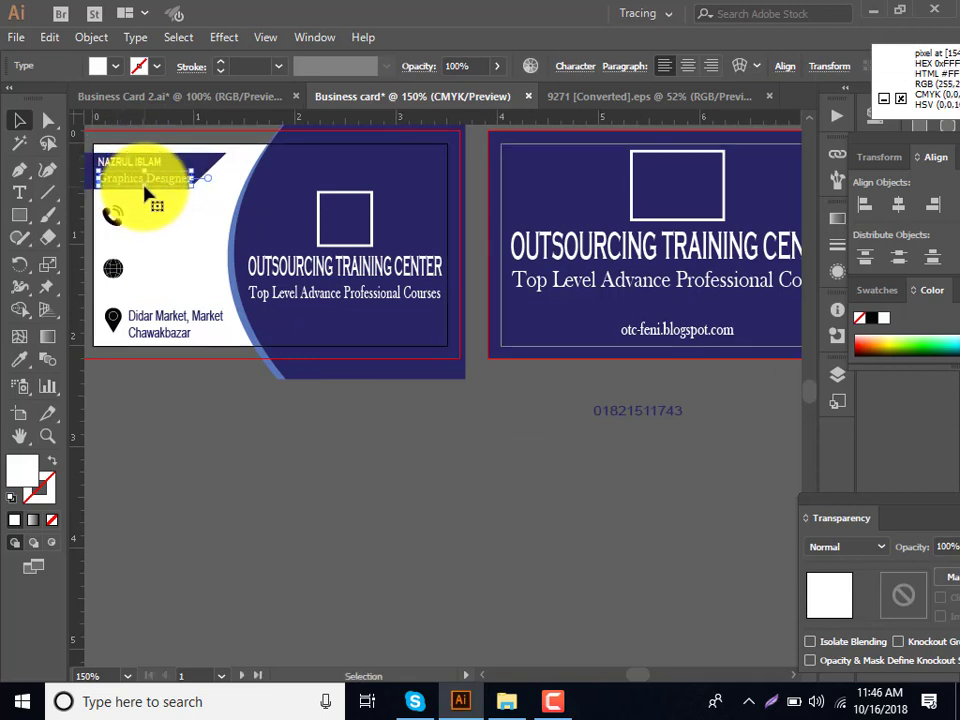
mouse_move(615, 418)
mouse_down()
mouse_move(140, 228)
mouse_move(152, 222)
mouse_up()
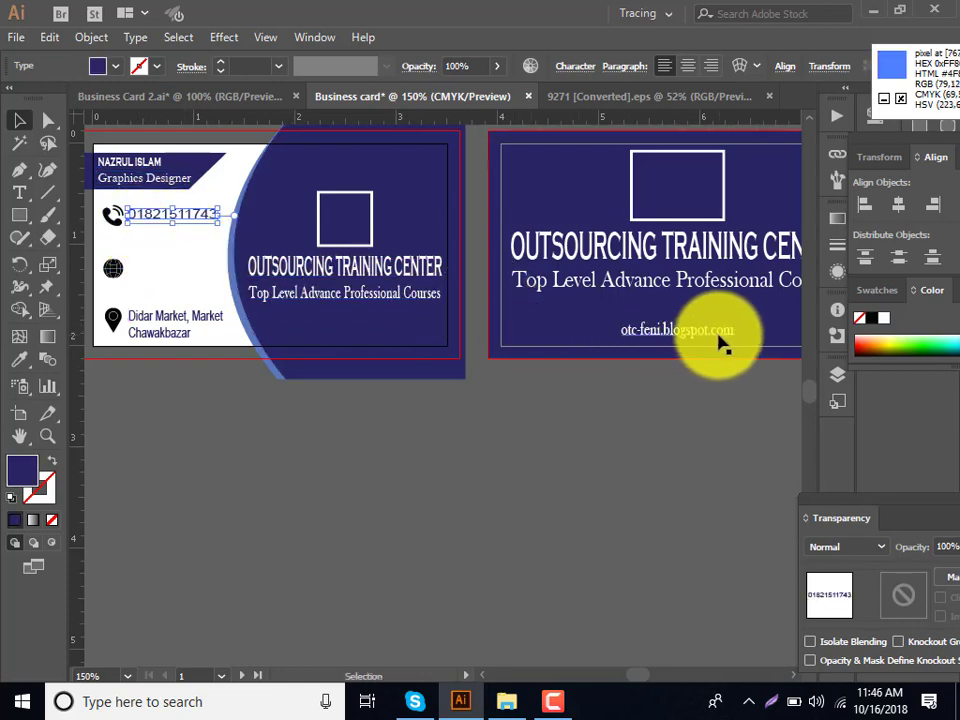
drag(720, 343, 222, 270)
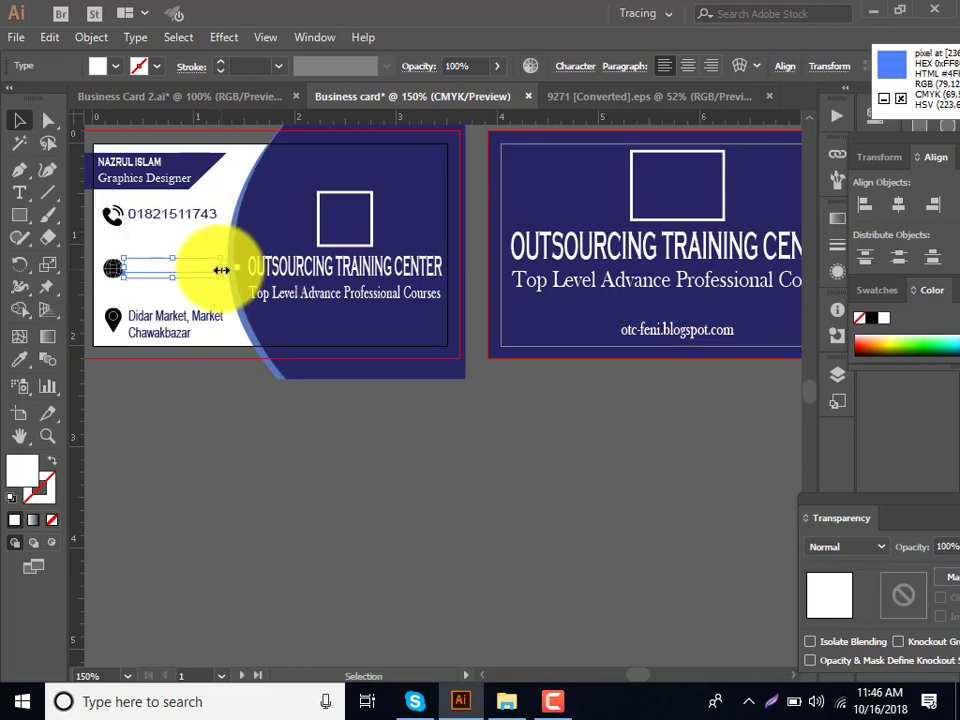
Color the front card's website text navy and shrink it beside the globe icon
click(17, 360)
click(255, 233)
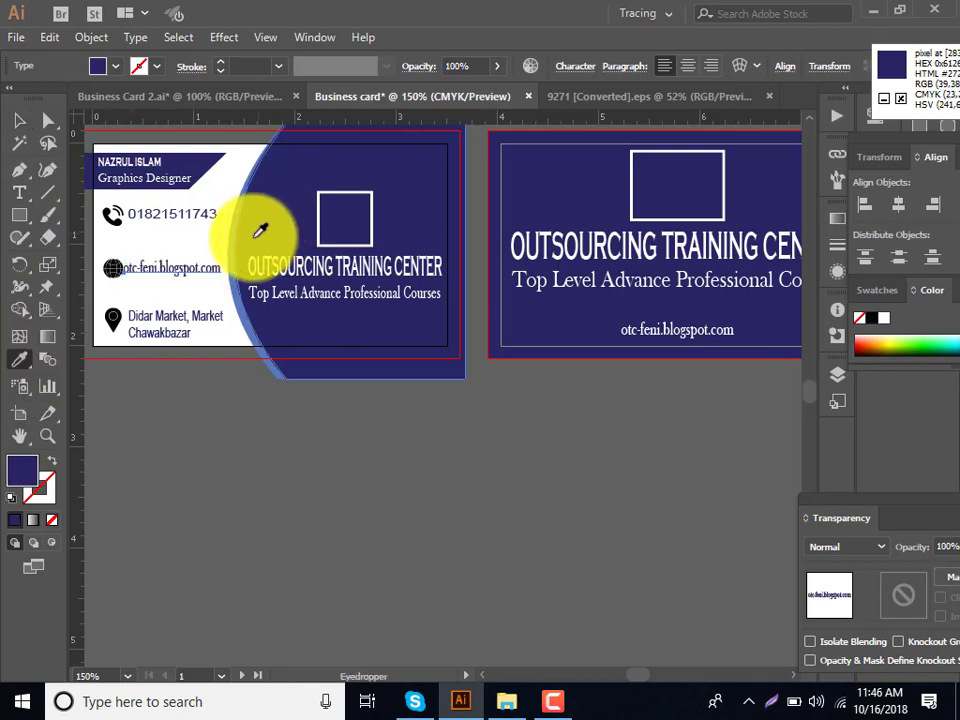
click(18, 120)
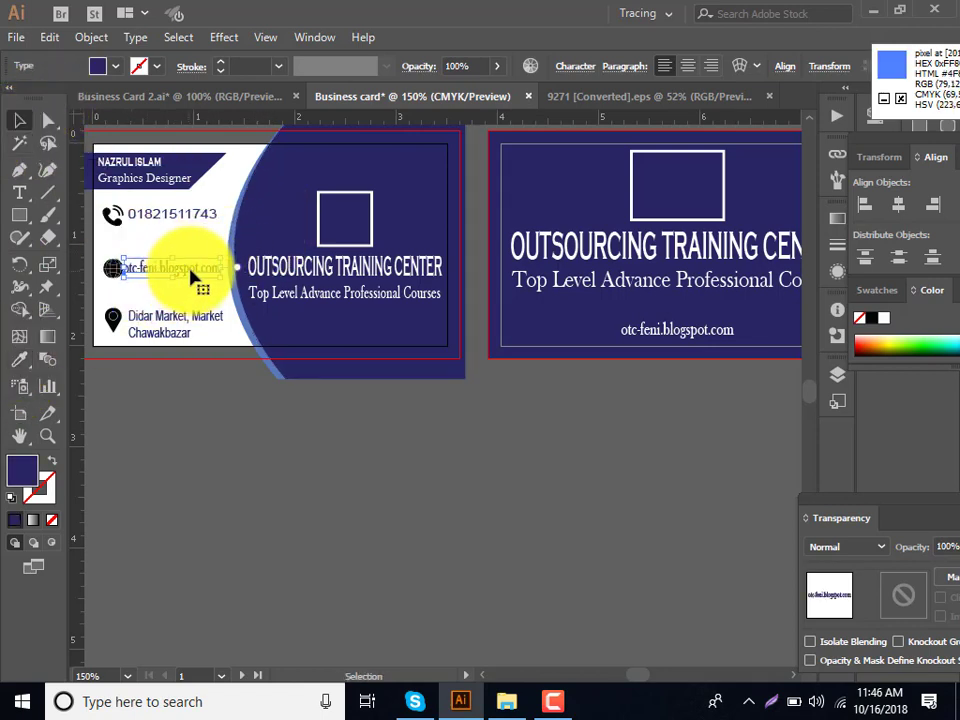
mouse_move(220, 268)
mouse_down()
mouse_move(204, 272)
mouse_move(218, 279)
mouse_up()
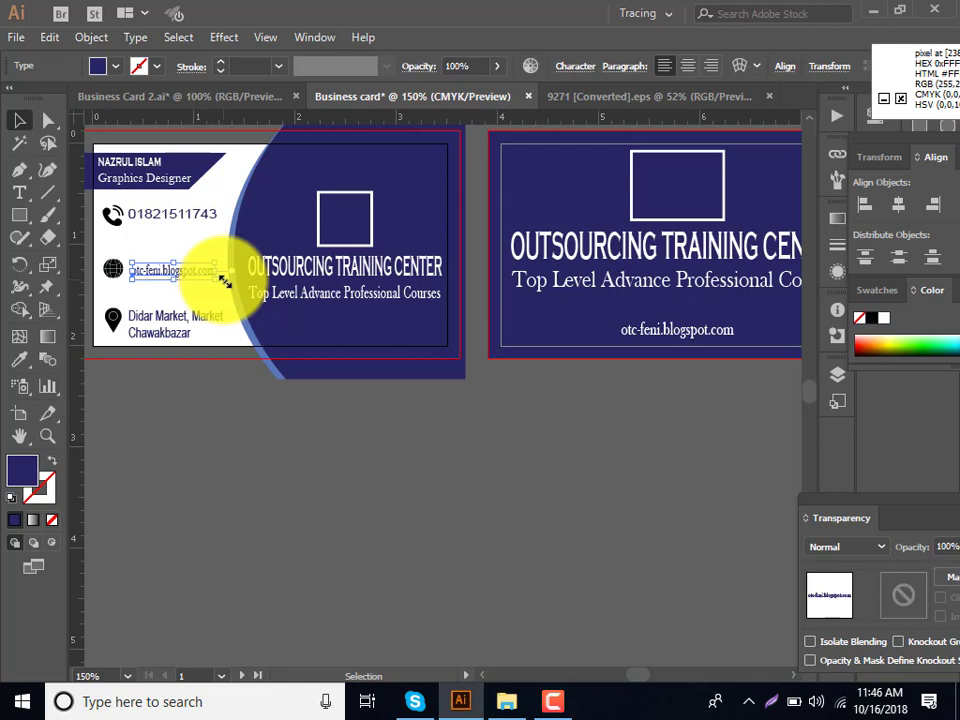
click(268, 518)
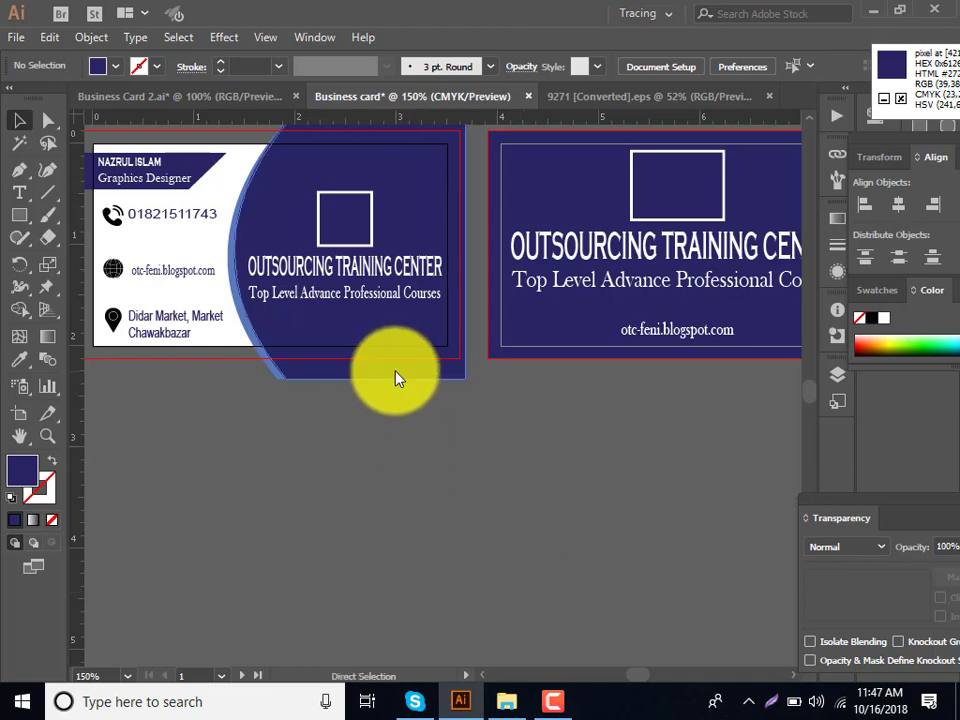
key(ctrl+s)
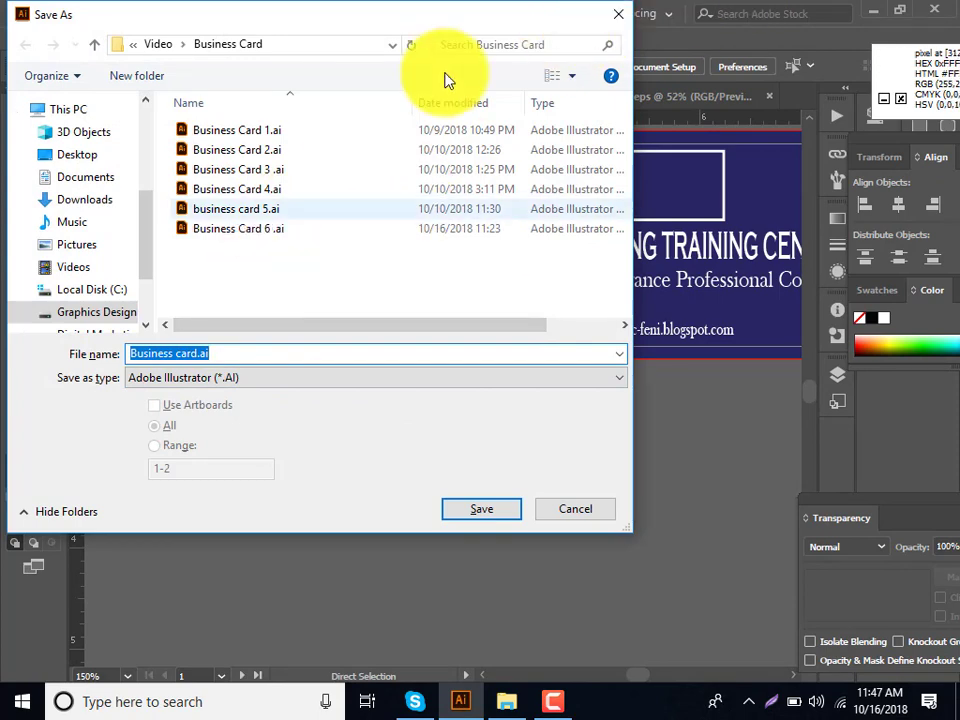
click(628, 15)
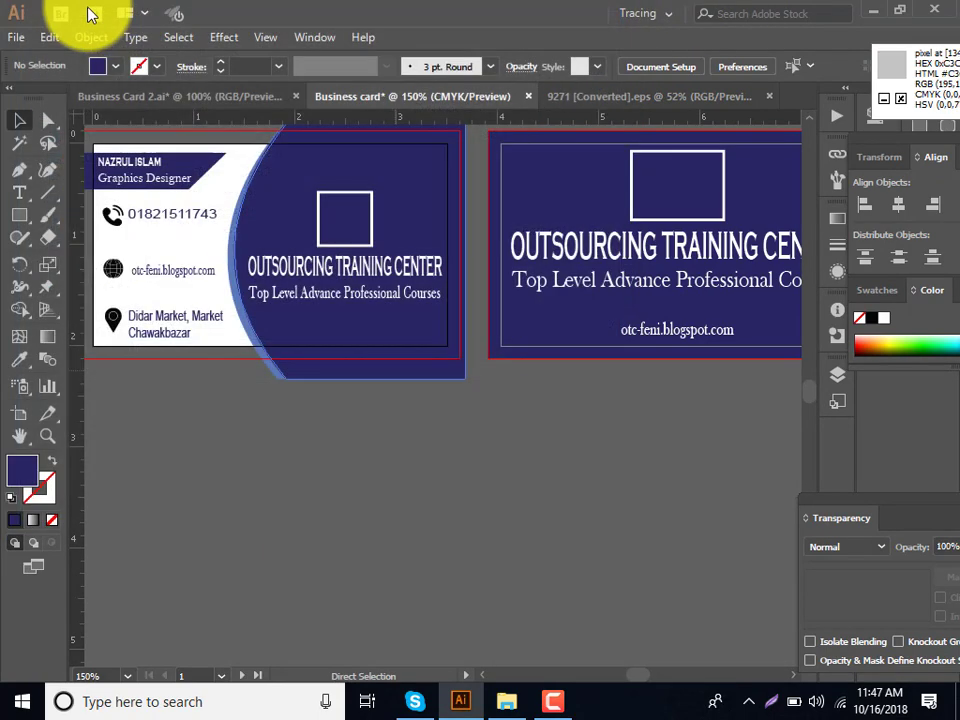
click(16, 37)
click(321, 388)
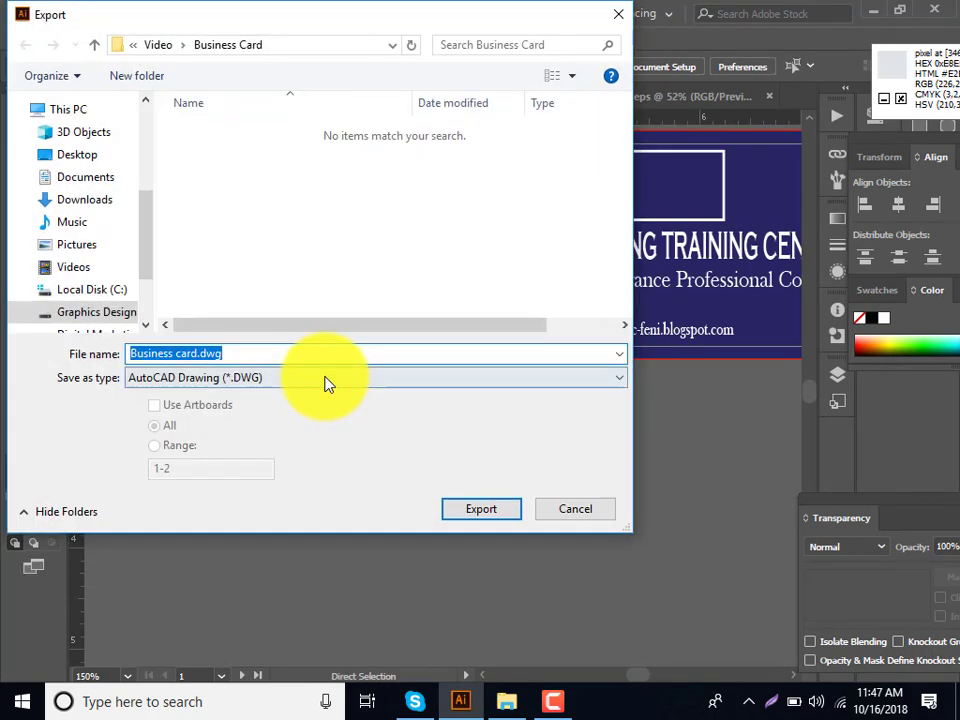
click(325, 383)
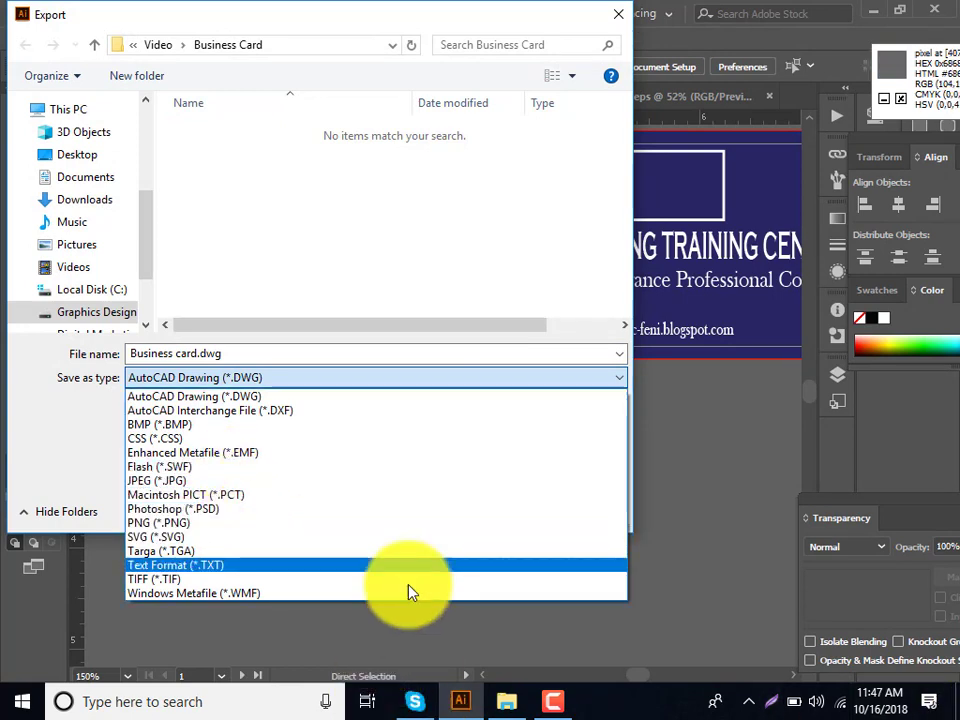
click(630, 12)
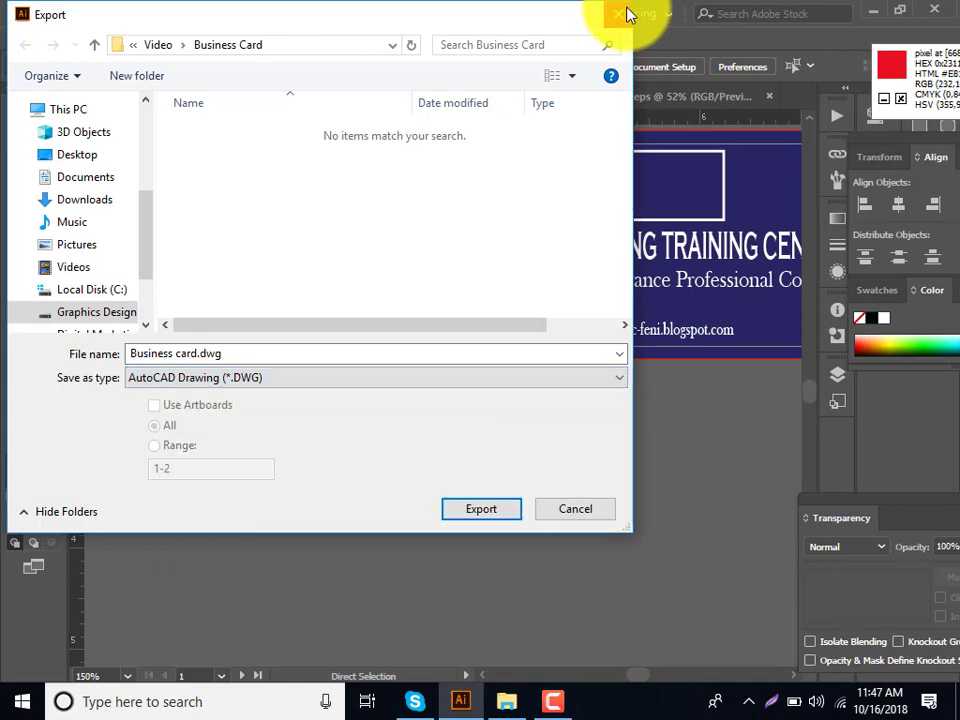
click(626, 13)
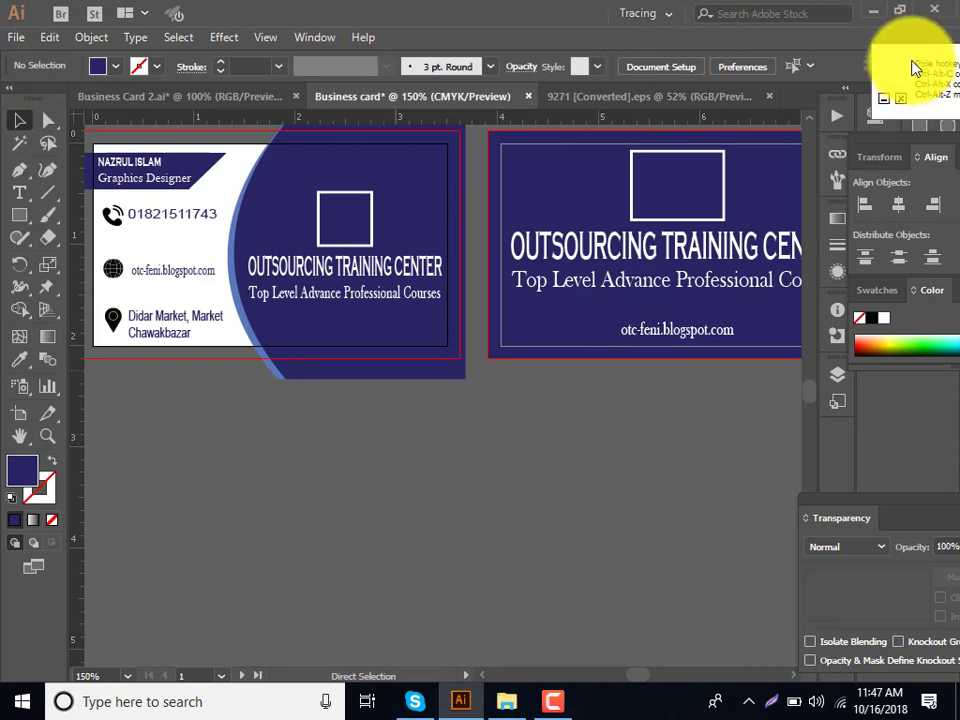
click(551, 707)
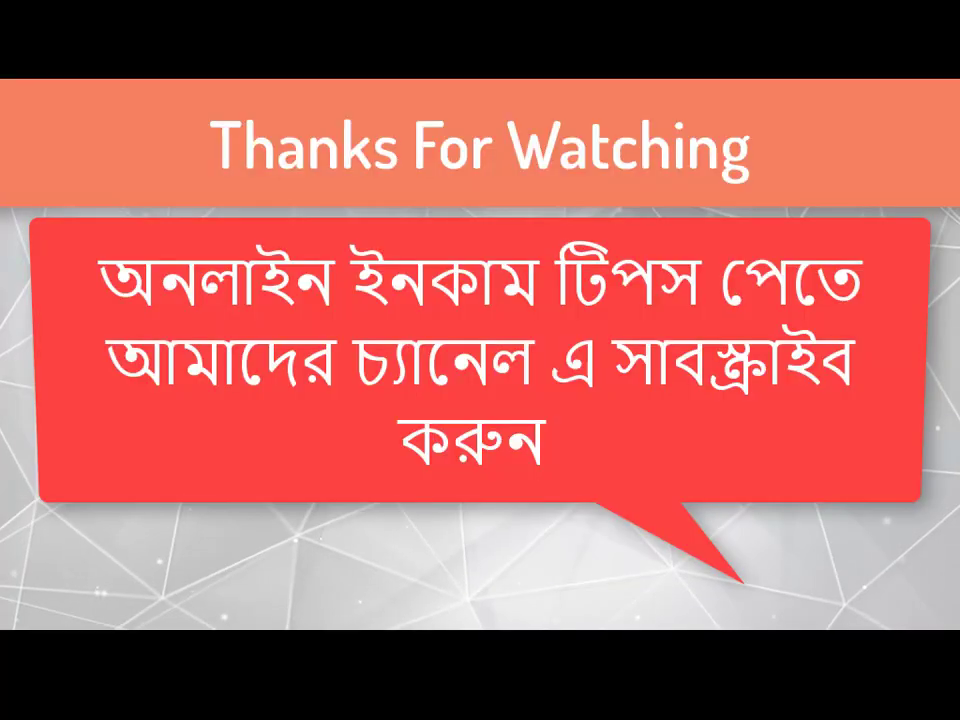